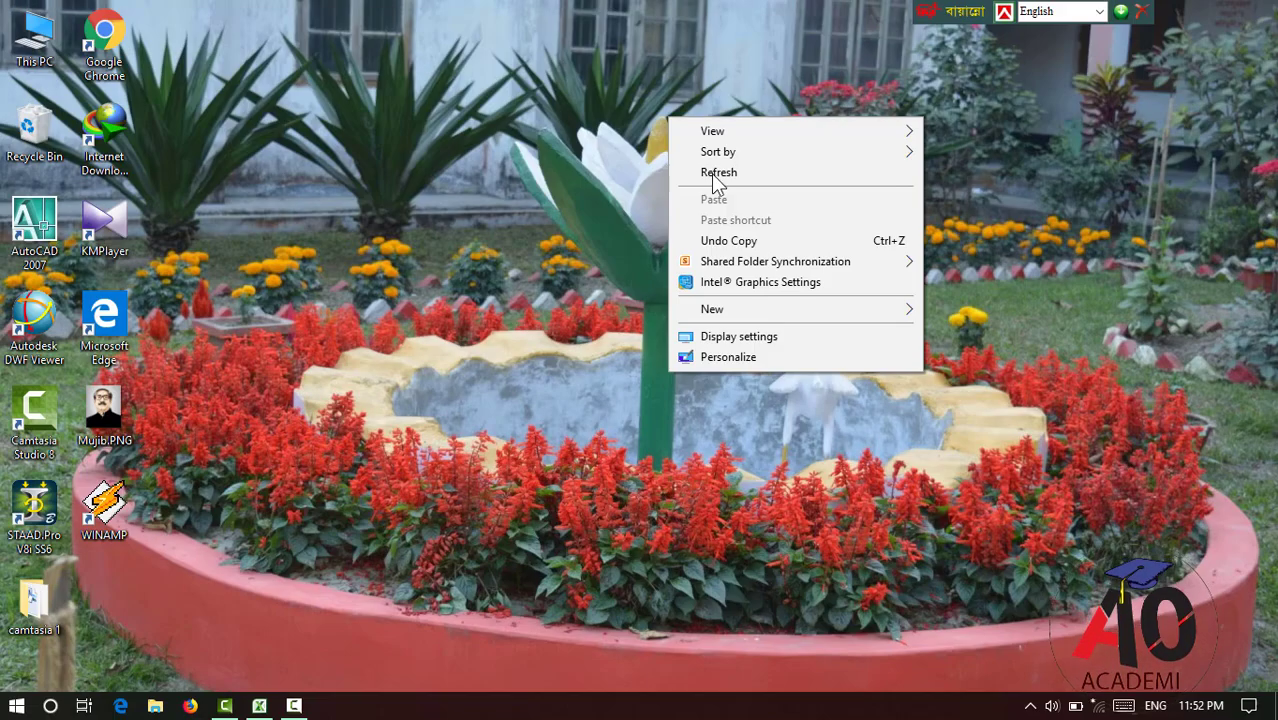
# Convert the range B2:E18 into a table with headers Column1–Column4 in Book1.
pyautogui.click(715, 172)
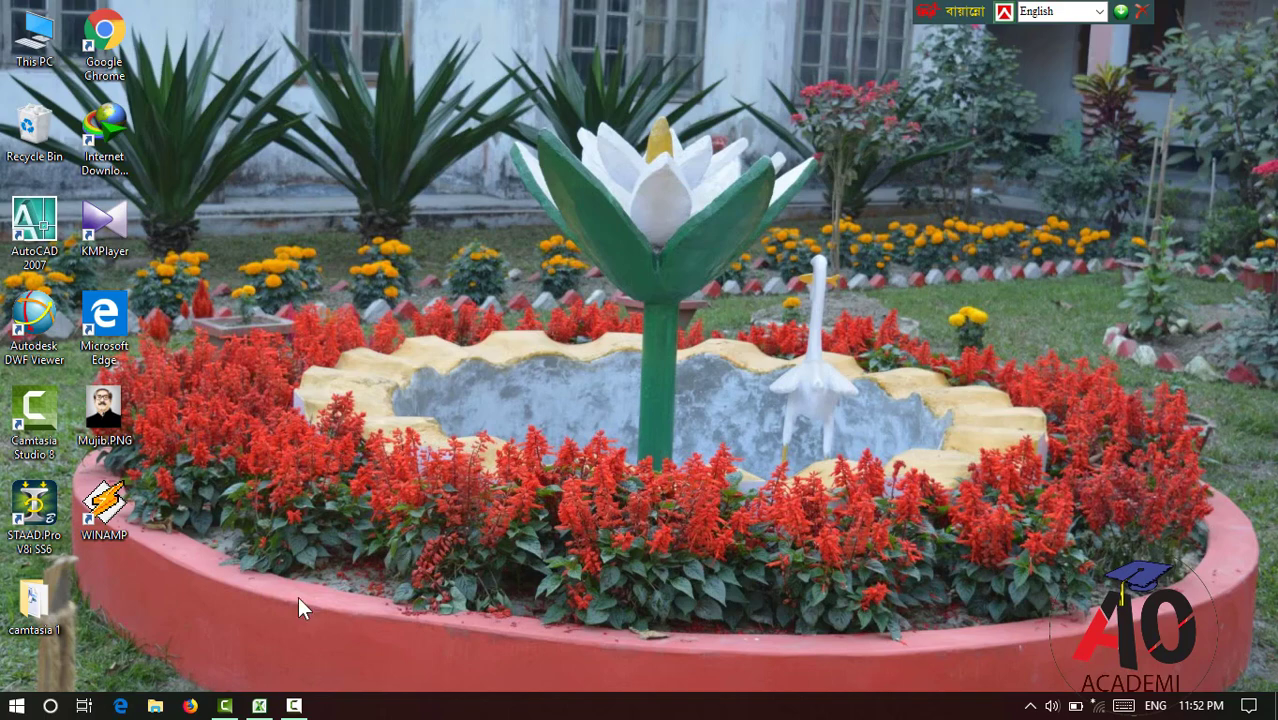
pyautogui.click(259, 706)
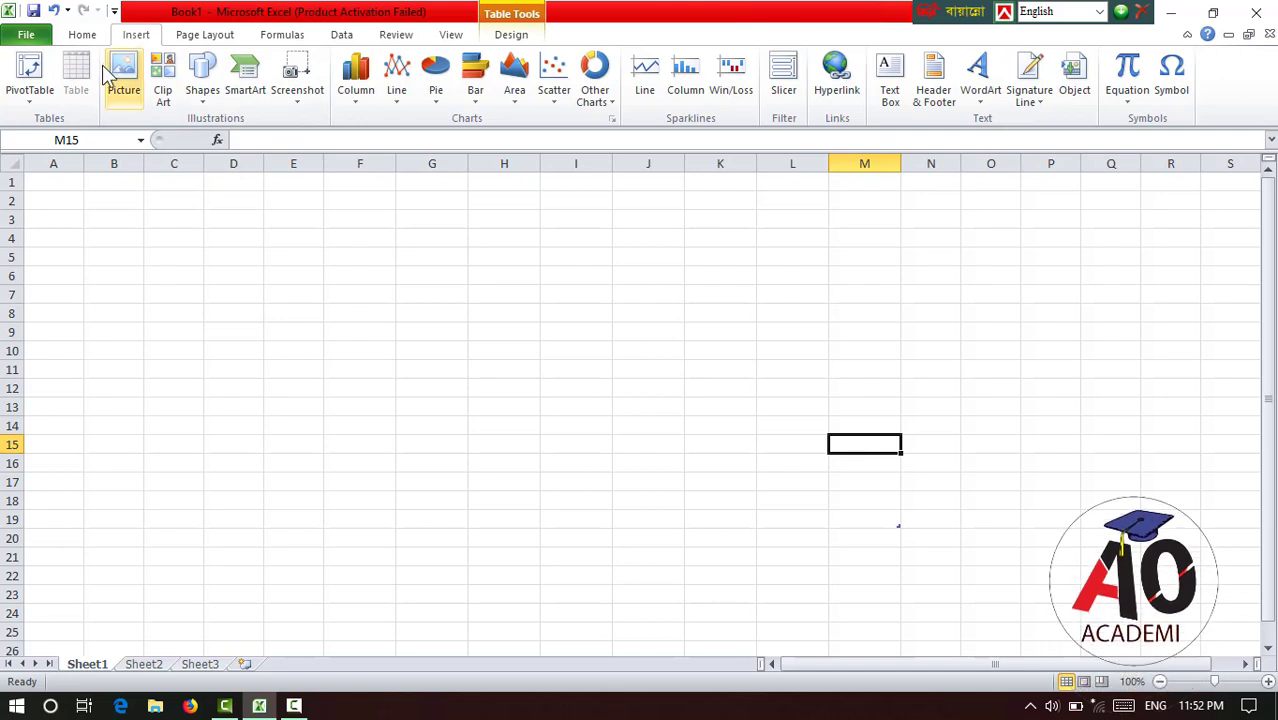
pyautogui.click(113, 200)
pyautogui.click(272, 310)
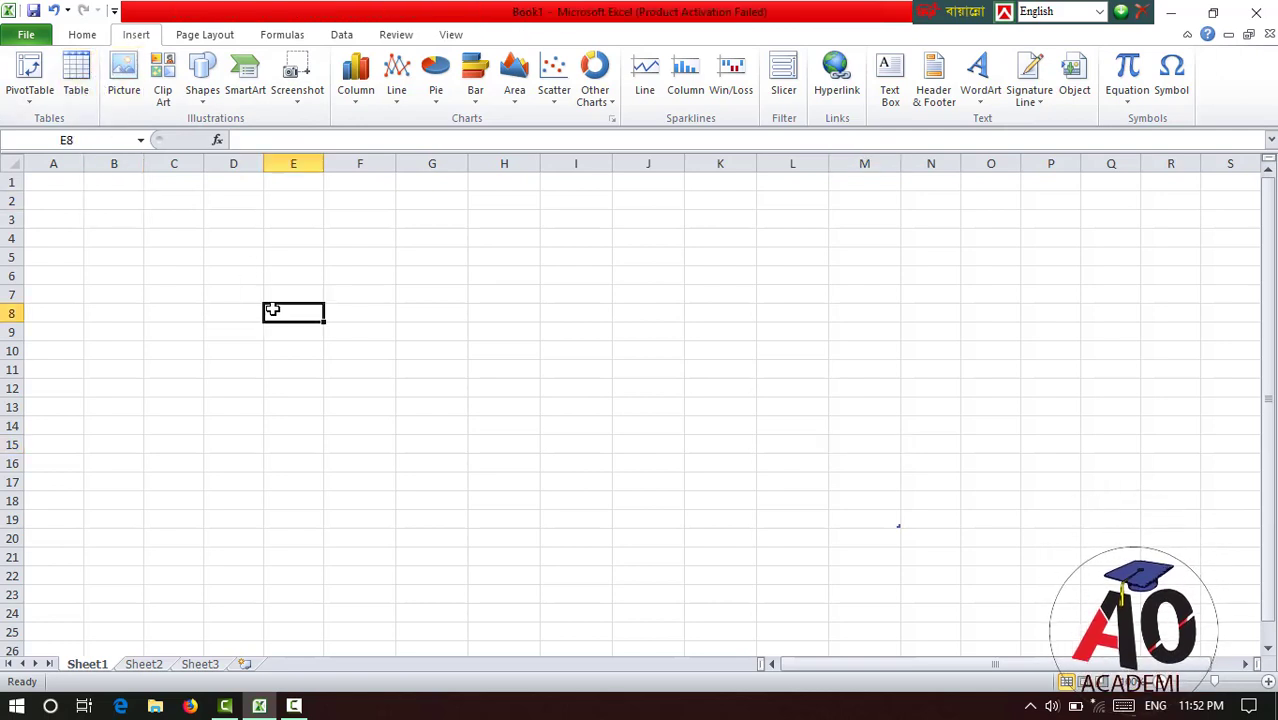
pyautogui.click(346, 258)
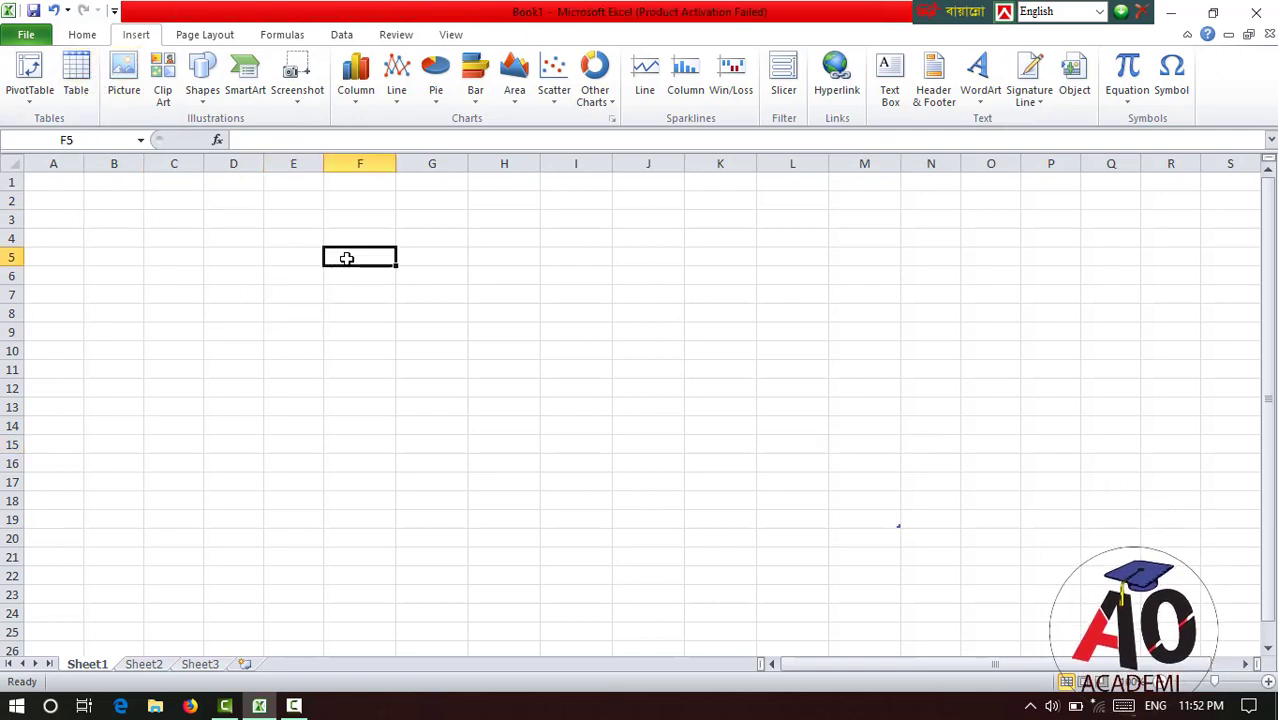
pyautogui.moveTo(113, 200); pyautogui.dragTo(313, 503)
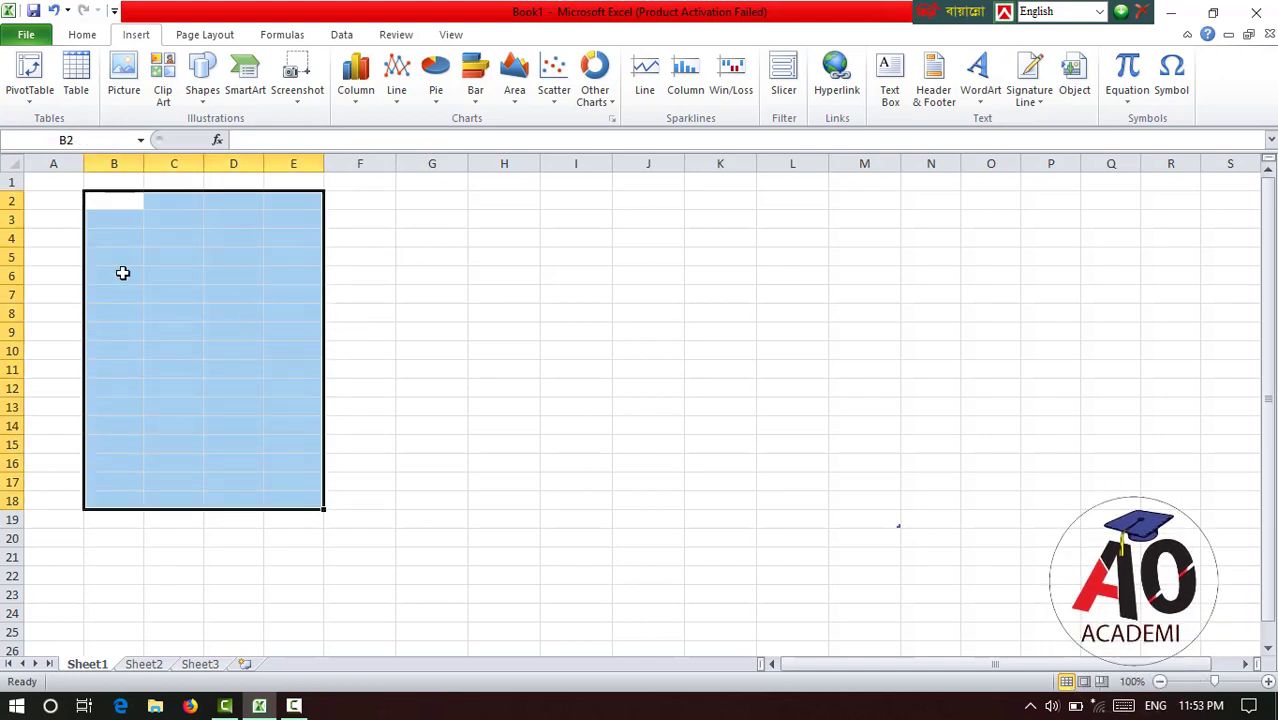
pyautogui.click(76, 80)
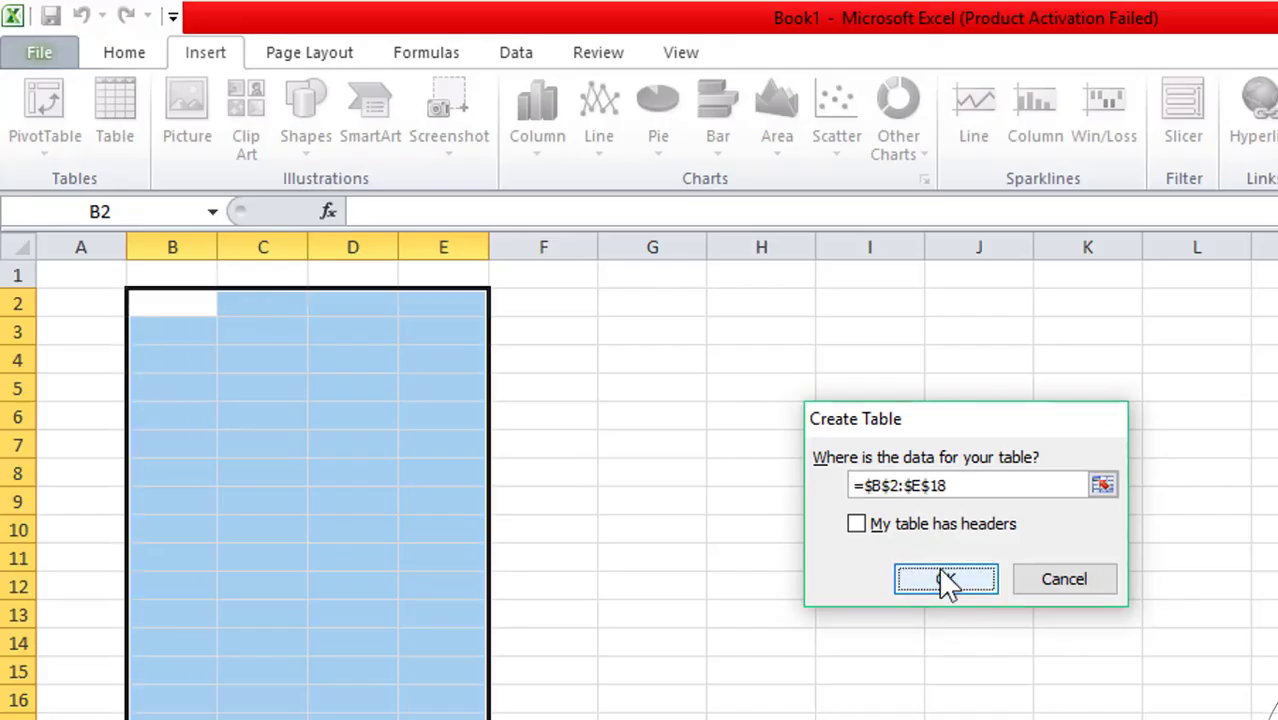
pyautogui.click(947, 580)
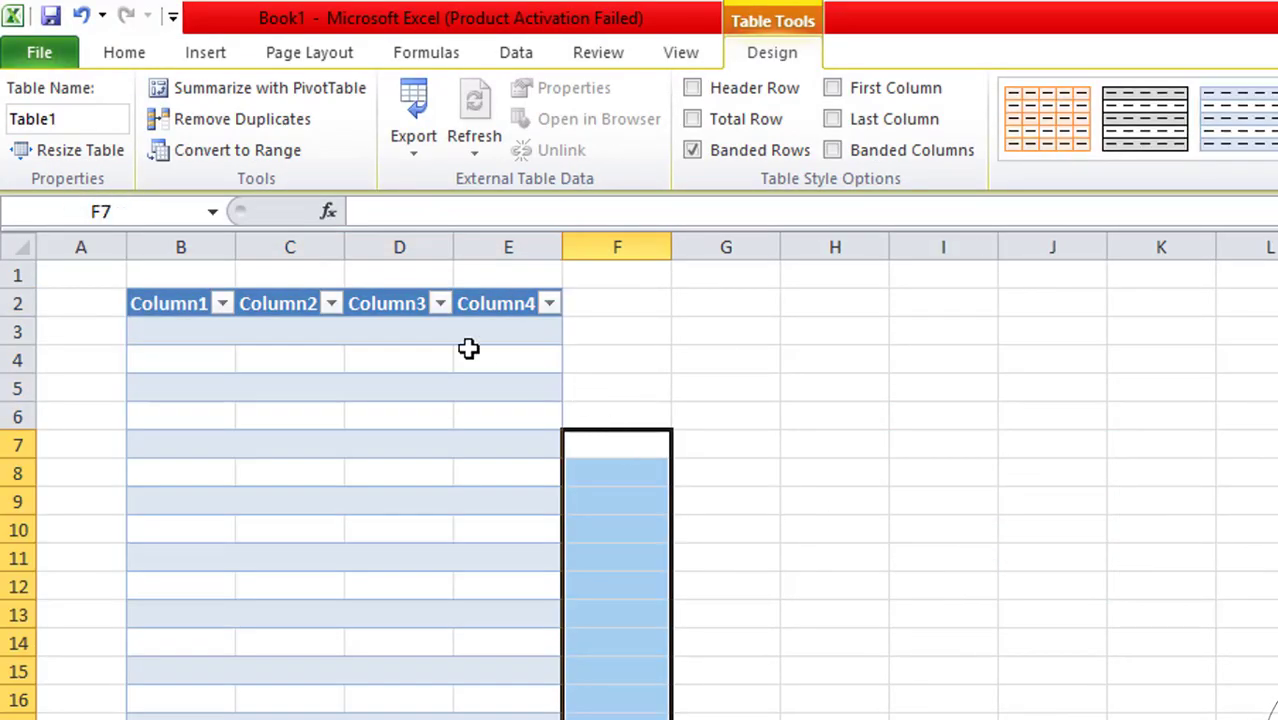
pyautogui.click(205, 343)
pyautogui.click(238, 386)
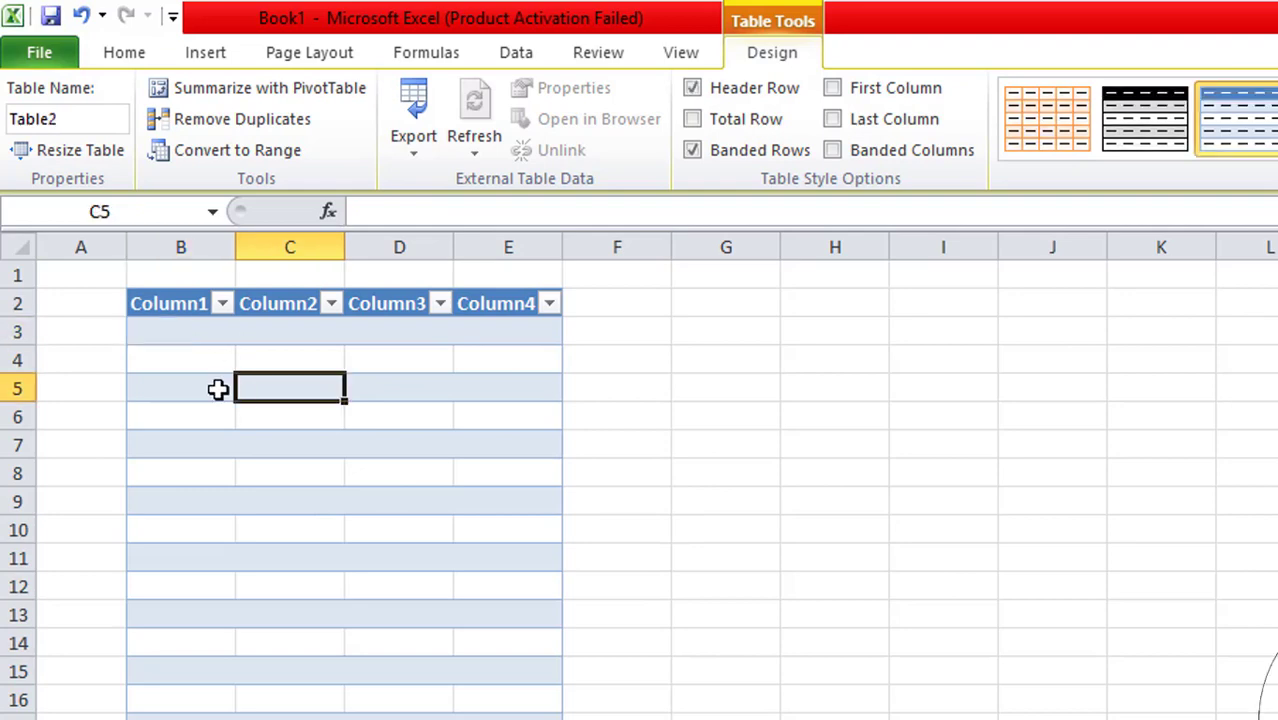
pyautogui.click(205, 390)
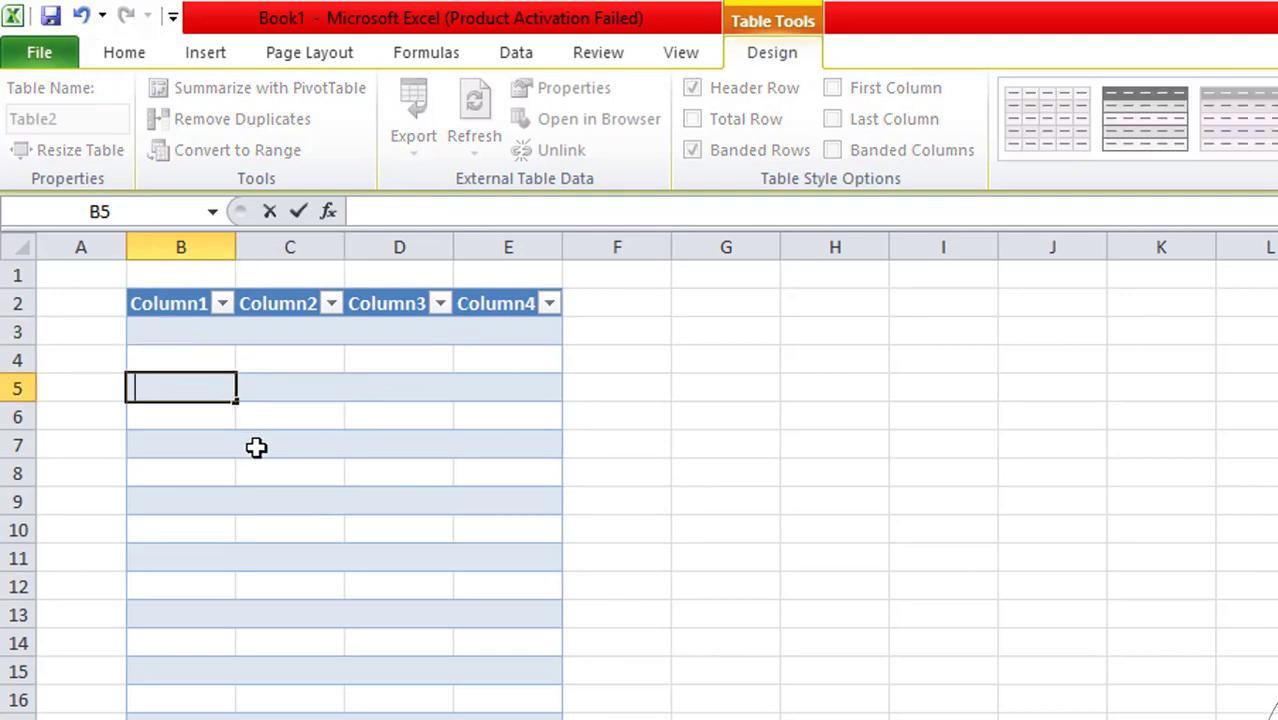
pyautogui.press('alt')
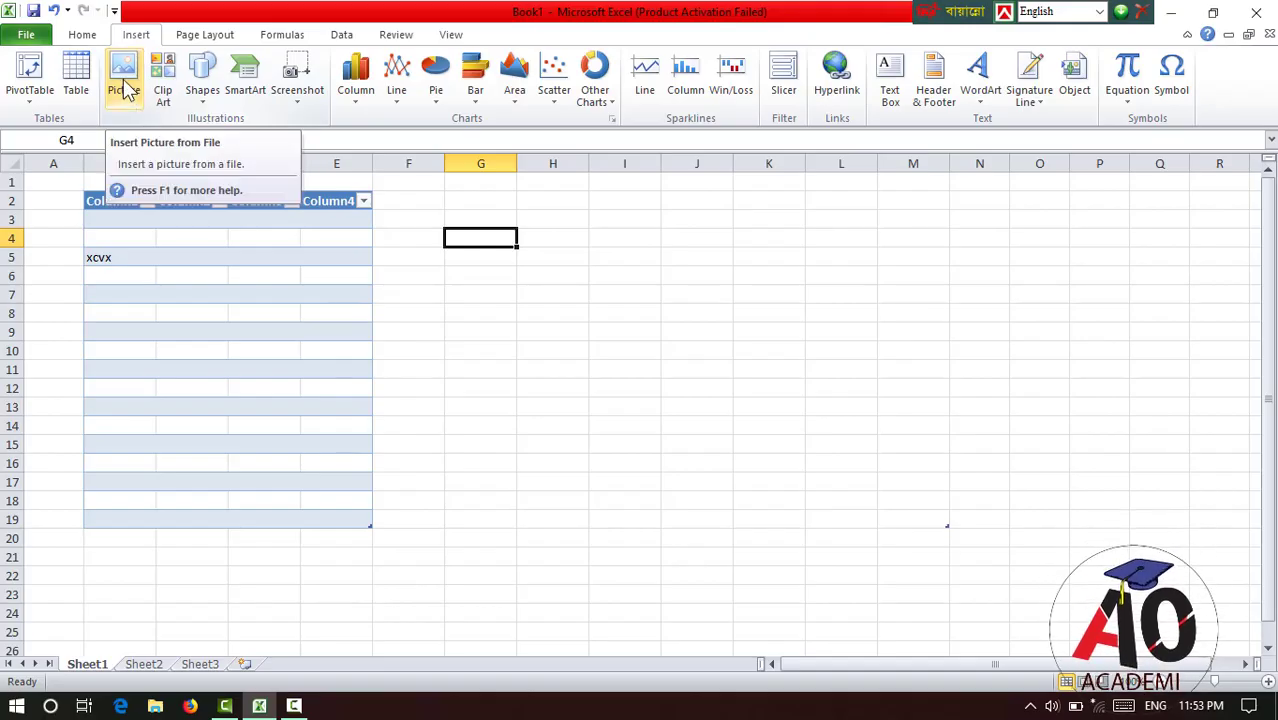
# Insert the portrait PNG image from the Desktop into the sheet.
pyautogui.click(125, 88)
pyautogui.moveTo(292, 20); pyautogui.dragTo(473, 142)
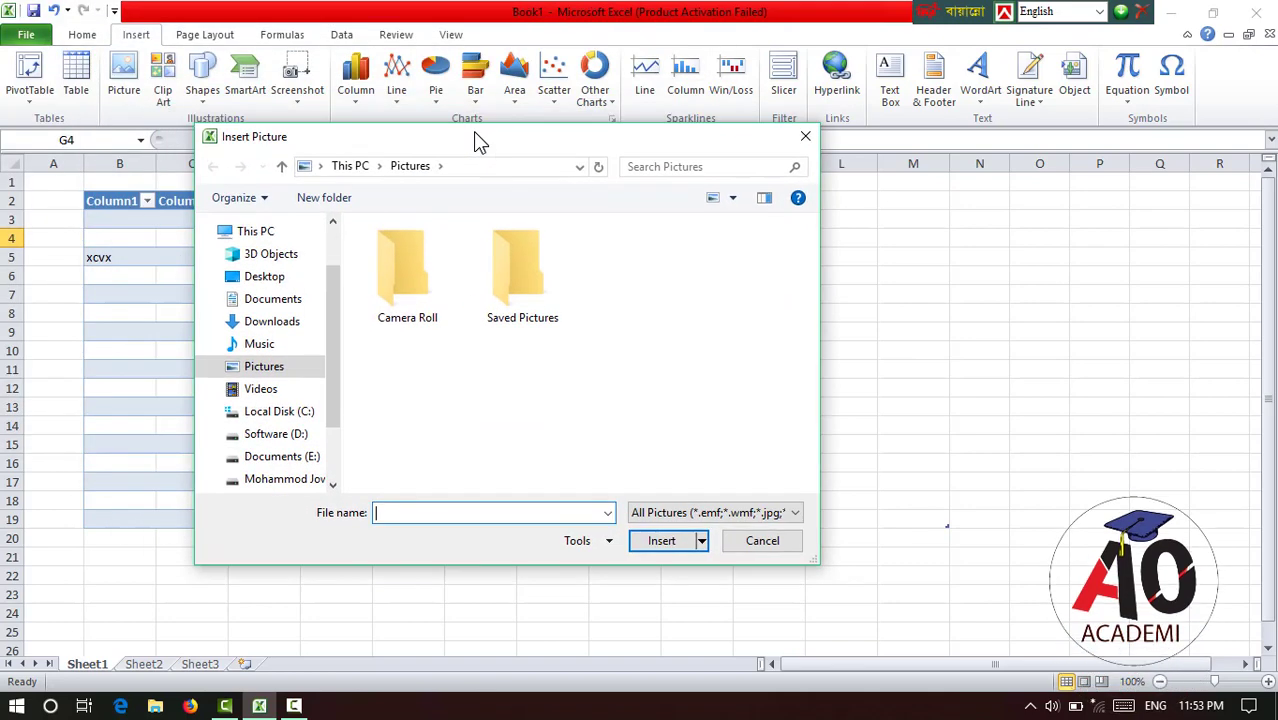
pyautogui.click(262, 277)
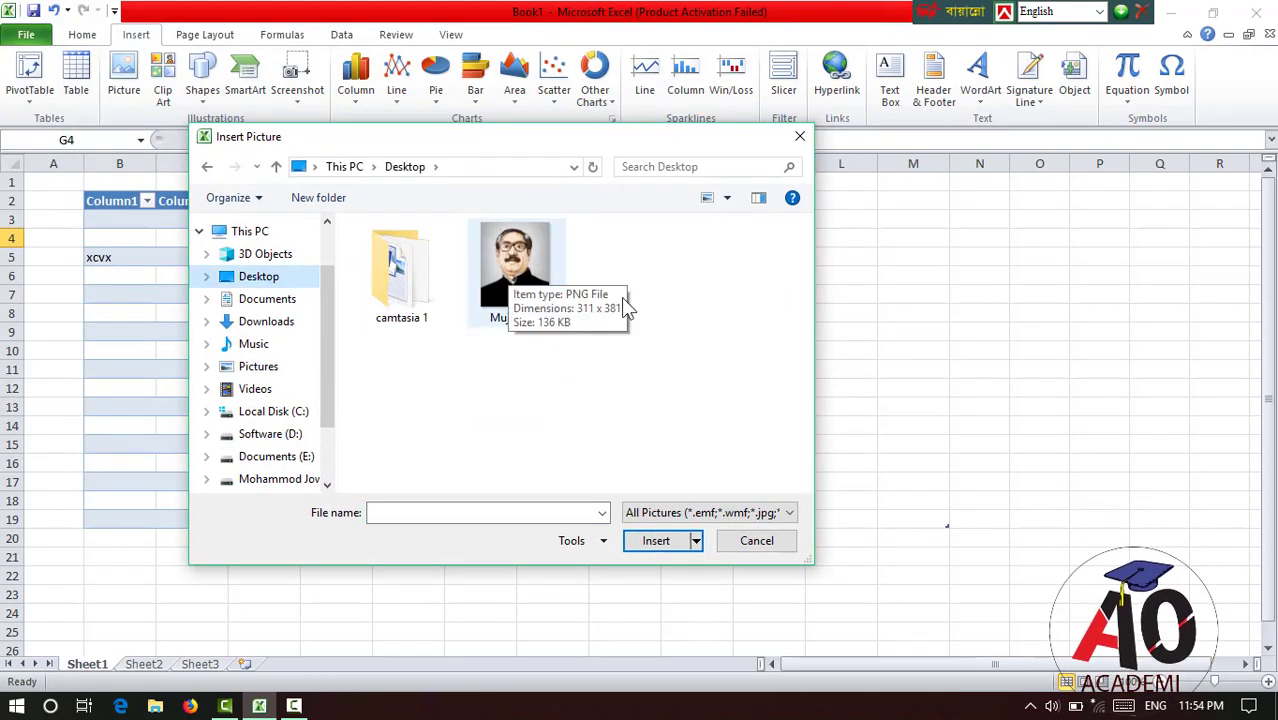
pyautogui.click(522, 270)
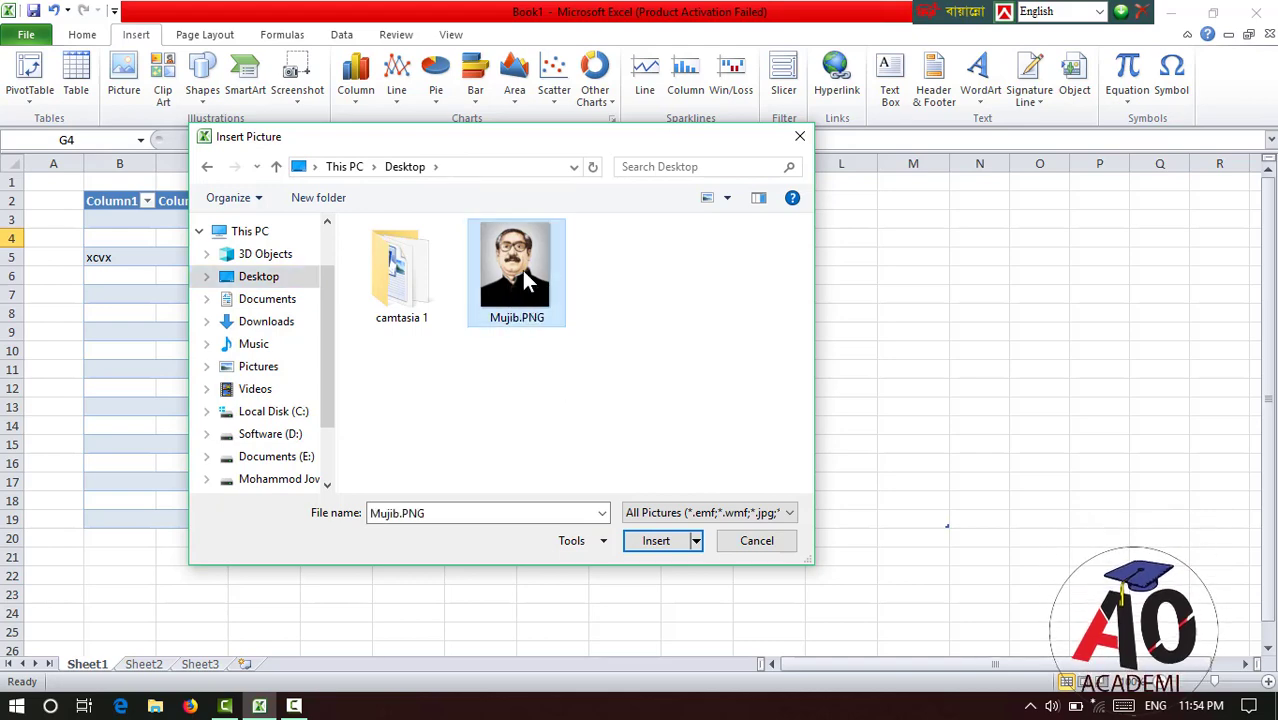
pyautogui.click(672, 542)
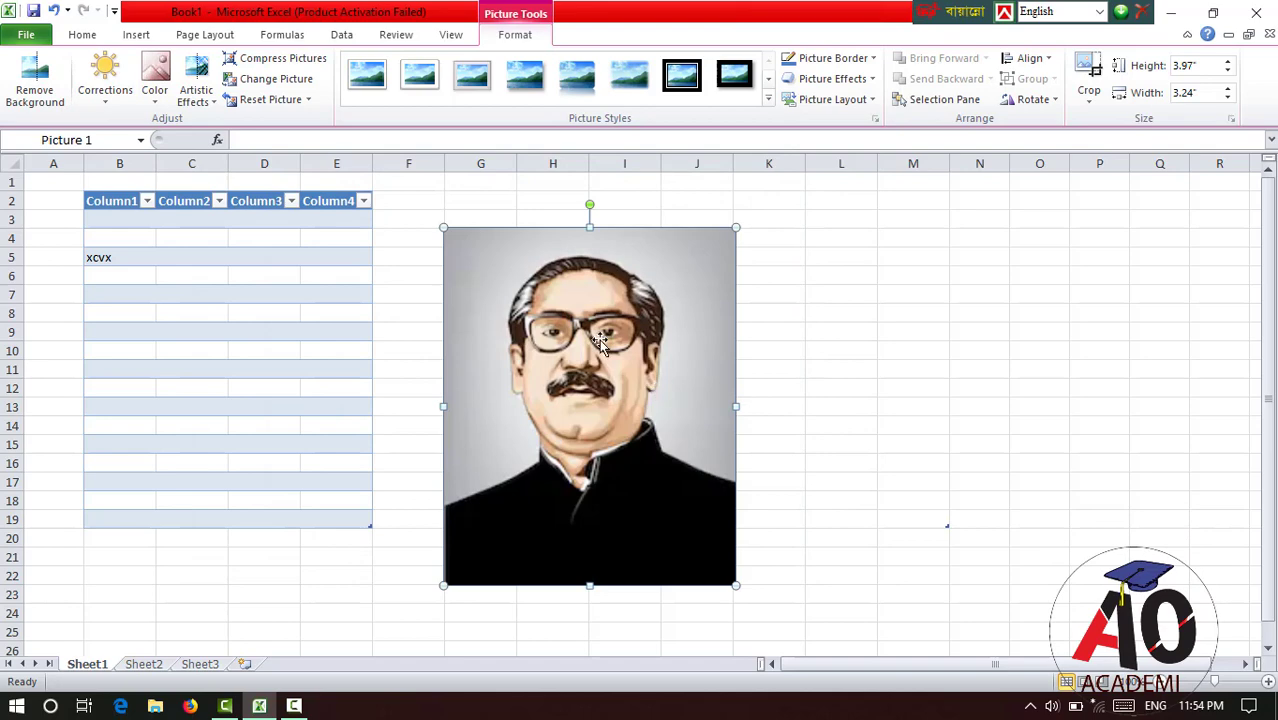
# Resize the portrait to about 2.11 inches tall and place it over columns F–H.
pyautogui.moveTo(600, 342); pyautogui.dragTo(666, 308)
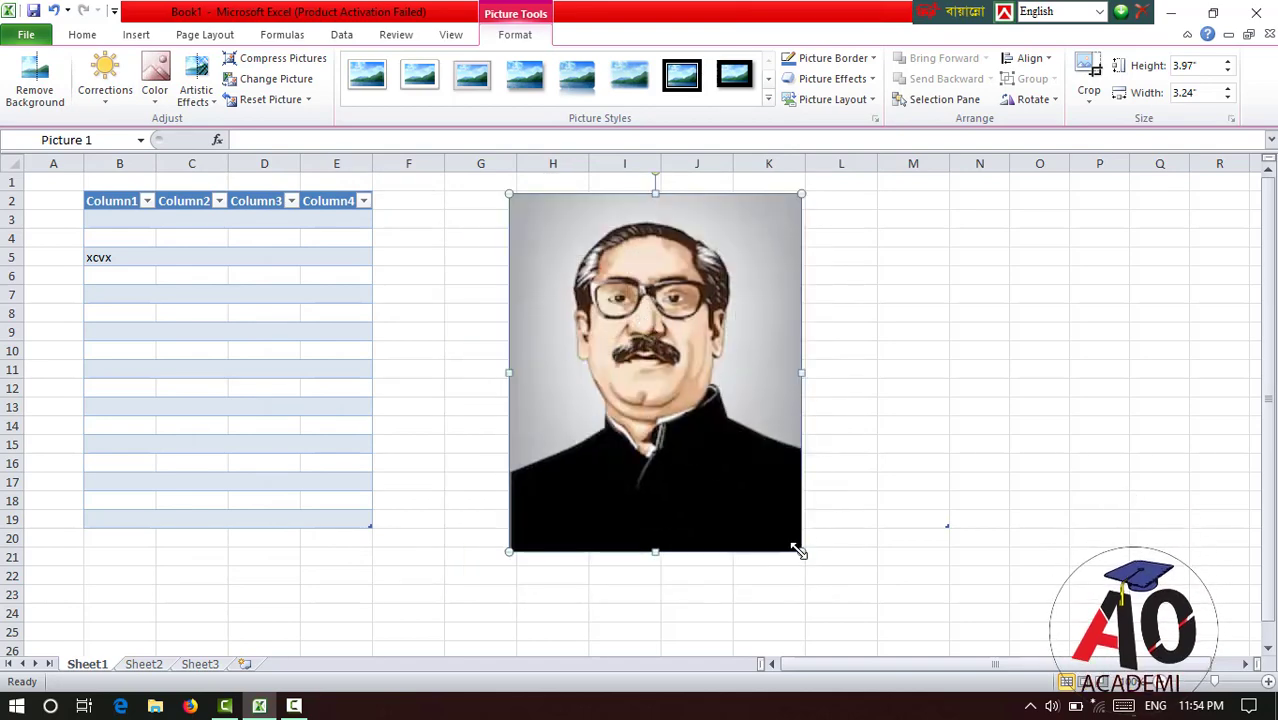
pyautogui.moveTo(798, 550); pyautogui.dragTo(594, 296)
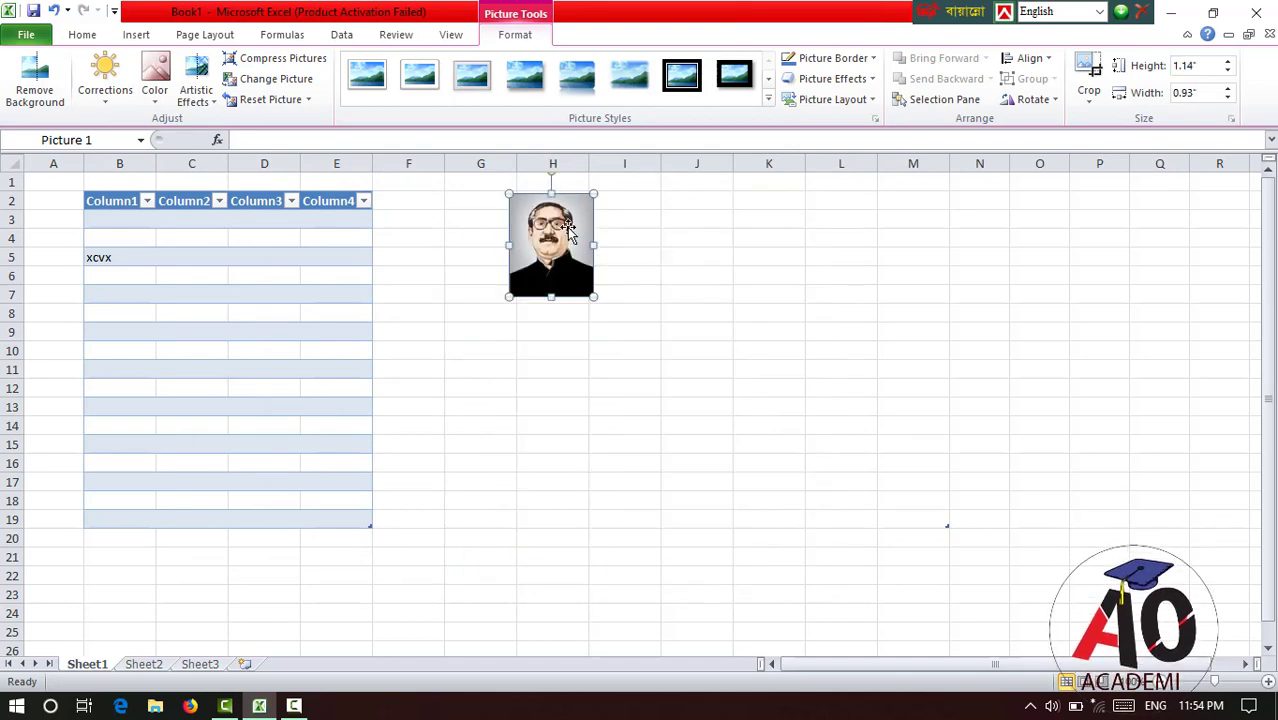
pyautogui.moveTo(567, 228); pyautogui.dragTo(600, 286)
pyautogui.moveTo(628, 356)
pyautogui.mouseDown()
pyautogui.moveTo(699, 440)
pyautogui.moveTo(546, 387)
pyautogui.mouseUp()
# Apply the Drop Shadow Rectangle picture style to the portrait.
pyautogui.click(697, 407)
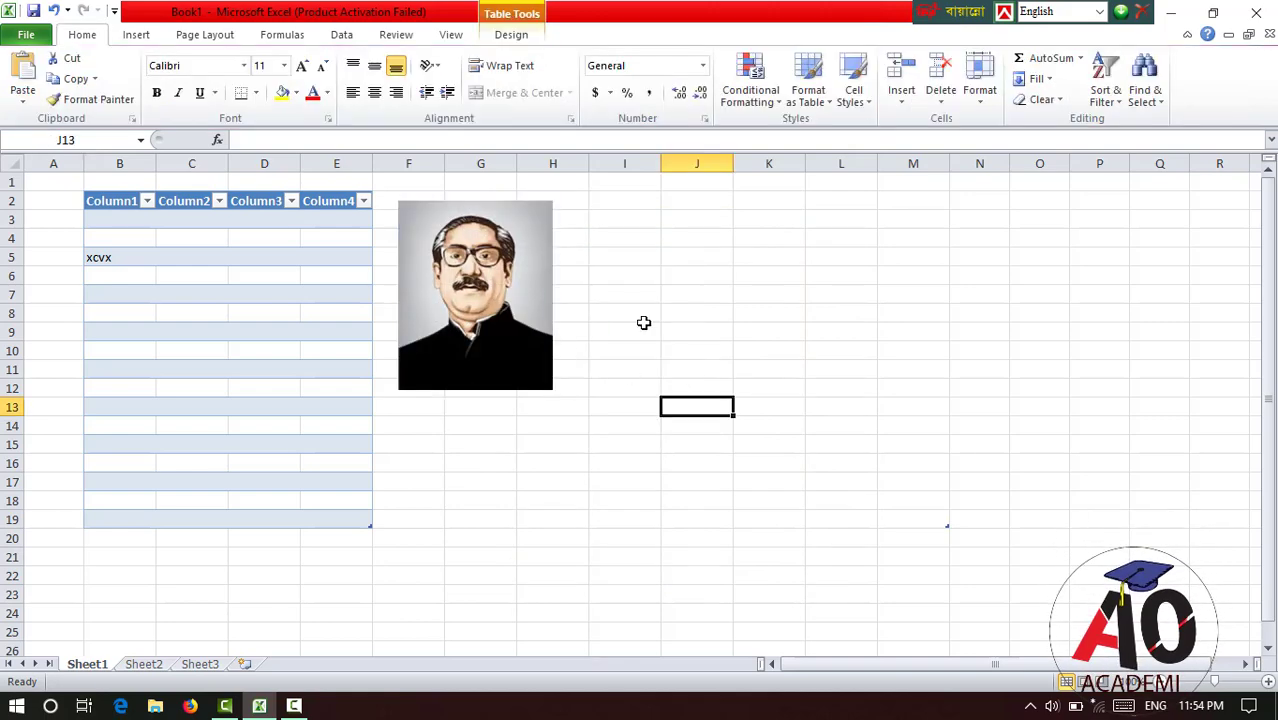
pyautogui.doubleClick(510, 320)
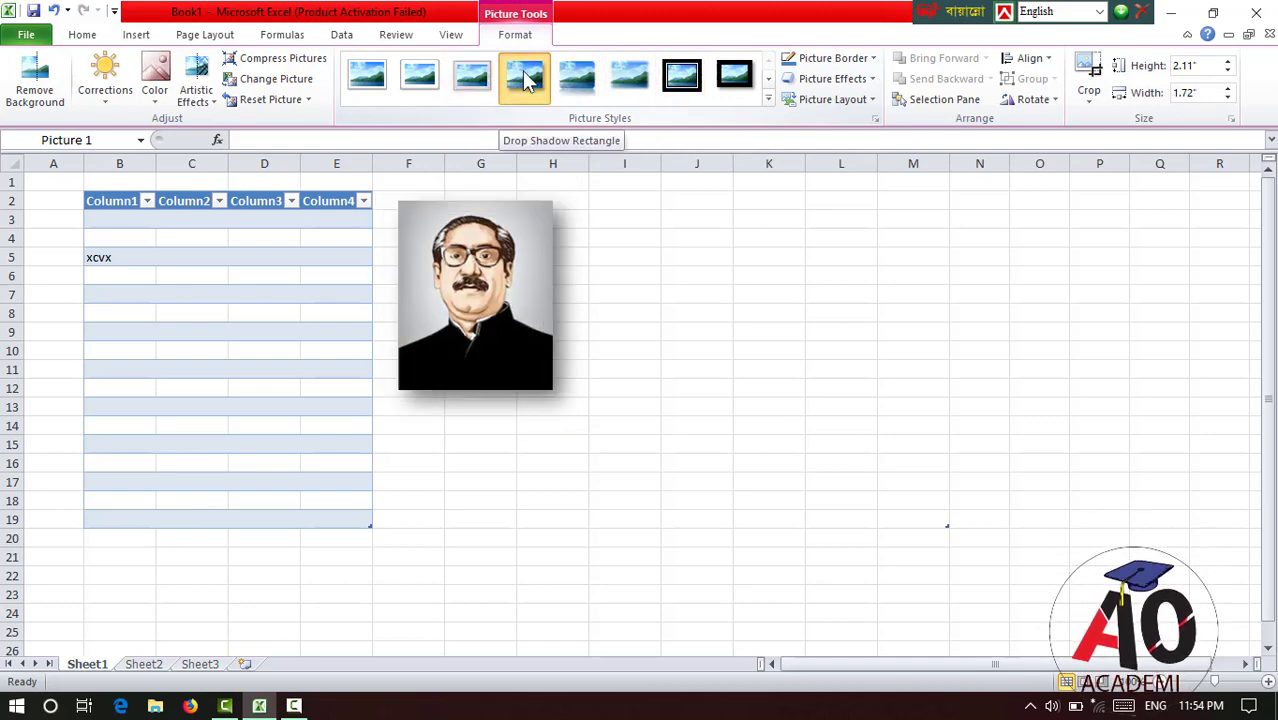
pyautogui.click(527, 82)
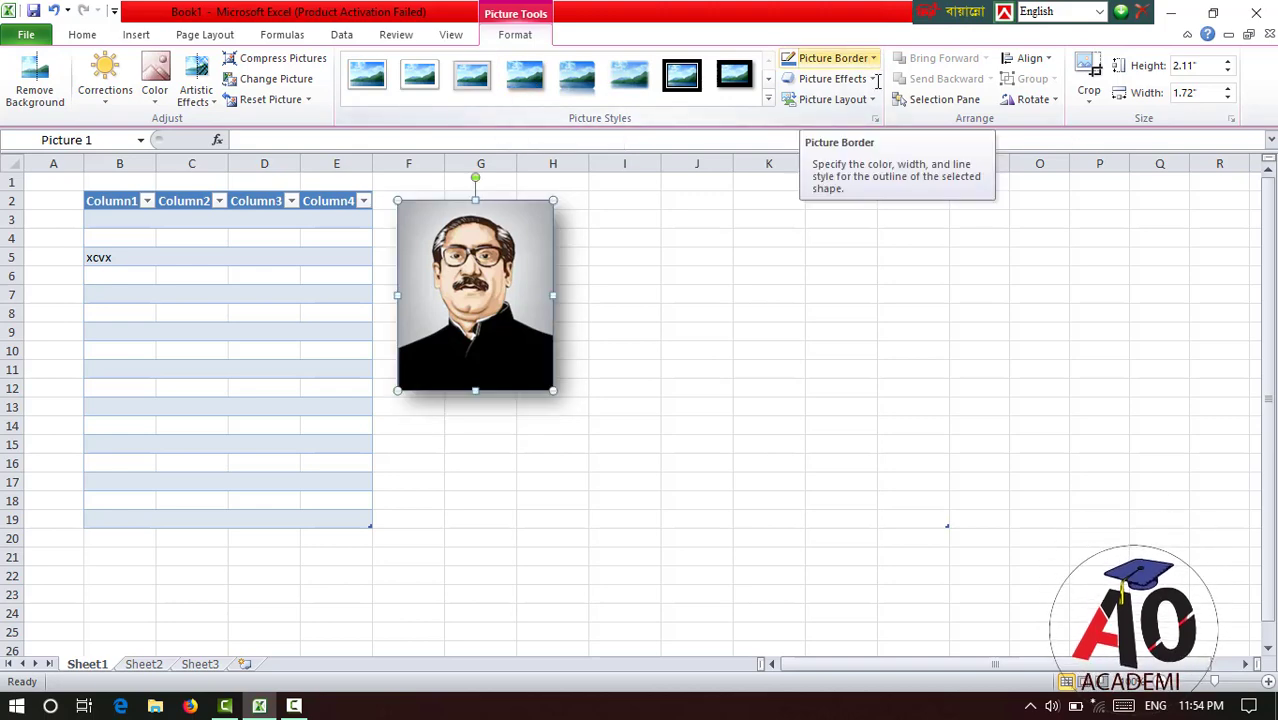
pyautogui.click(124, 37)
pyautogui.click(841, 463)
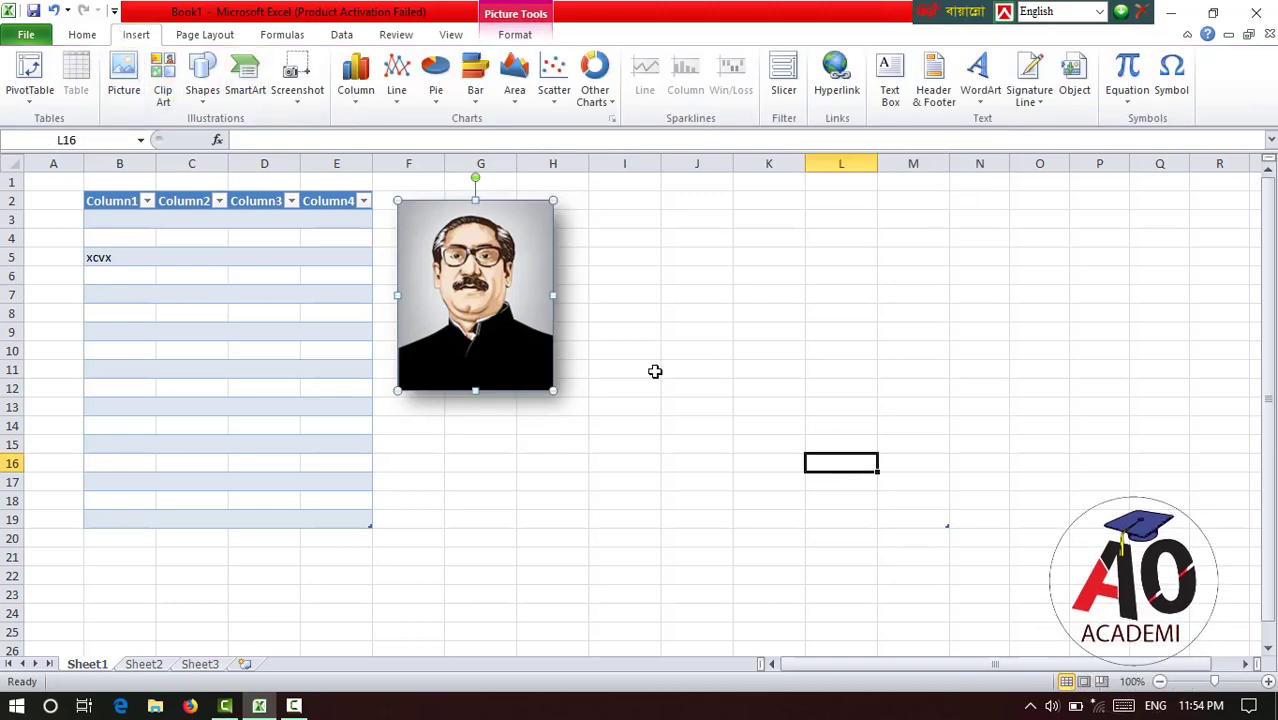
# Search the Clip Art pane for 'computer'.
pyautogui.click(171, 91)
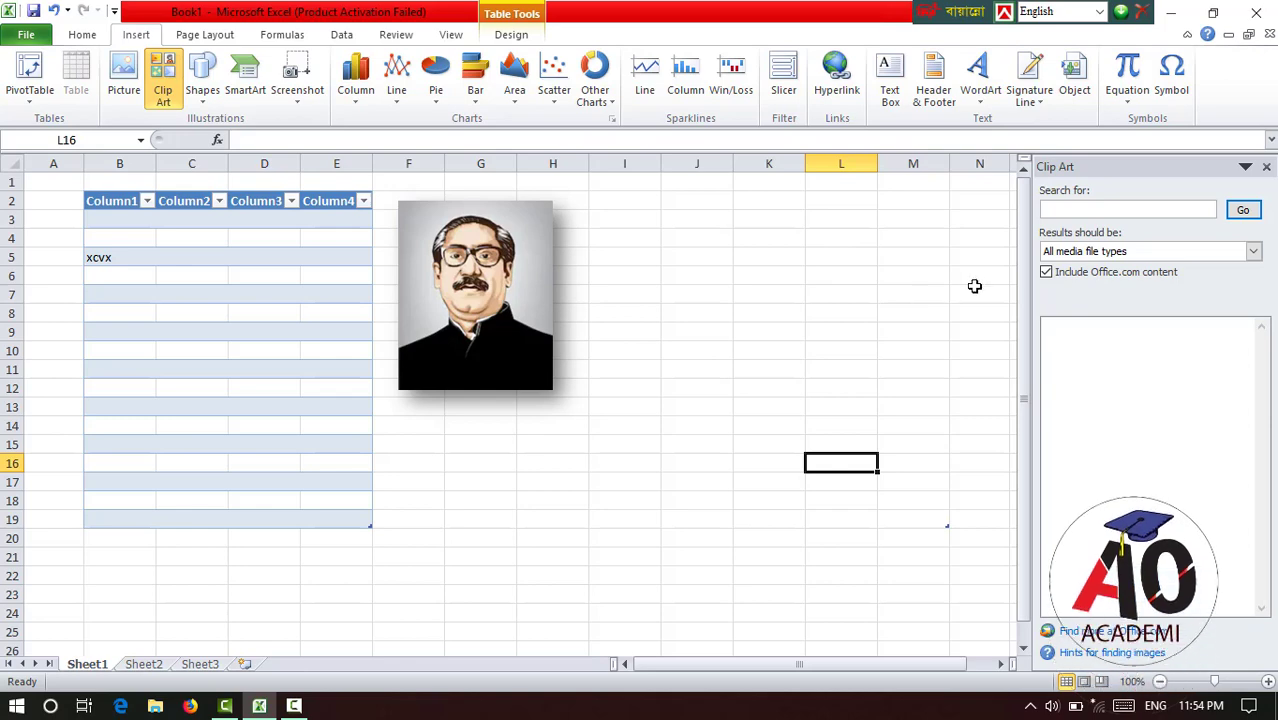
pyautogui.click(1054, 207)
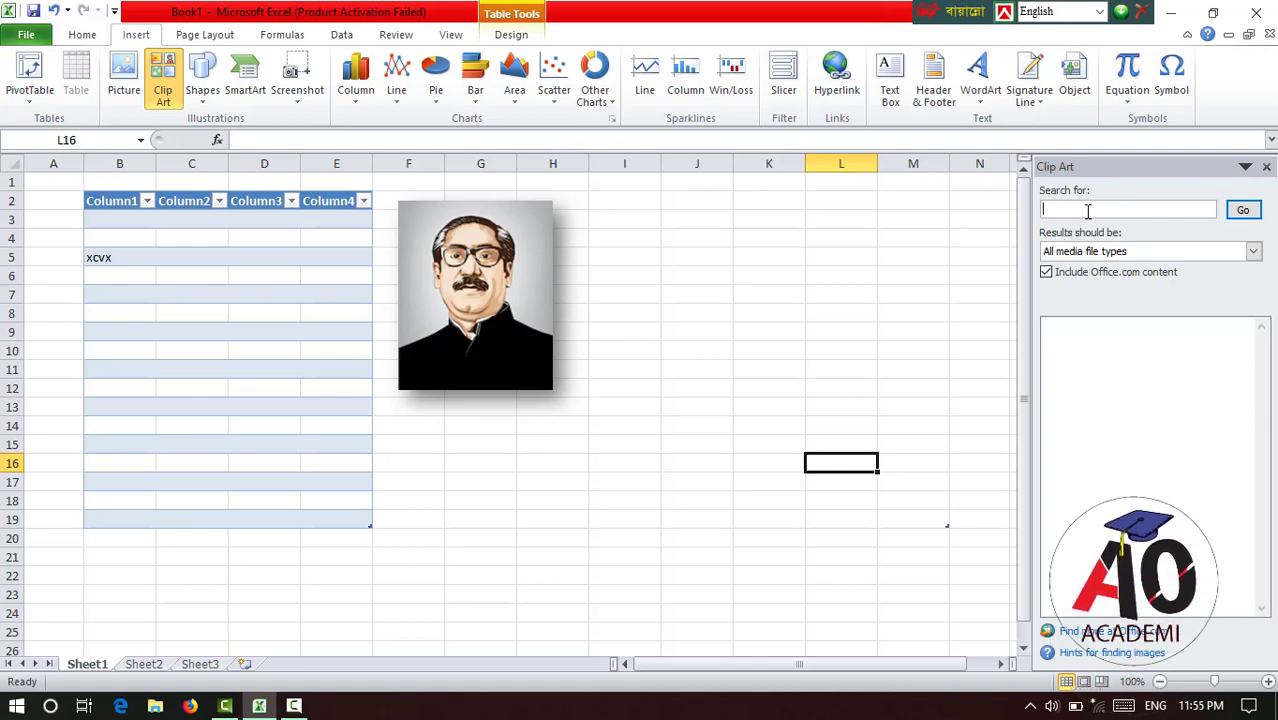
pyautogui.write('comp')
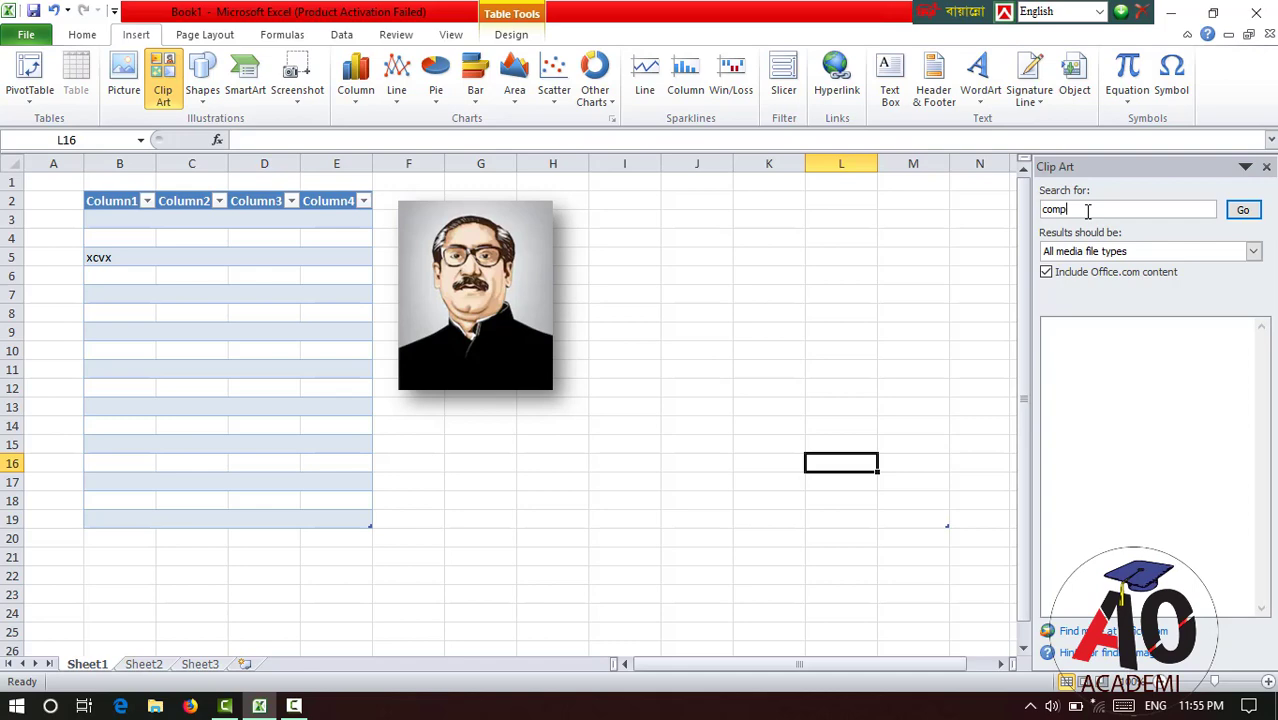
pyautogui.write('uter')
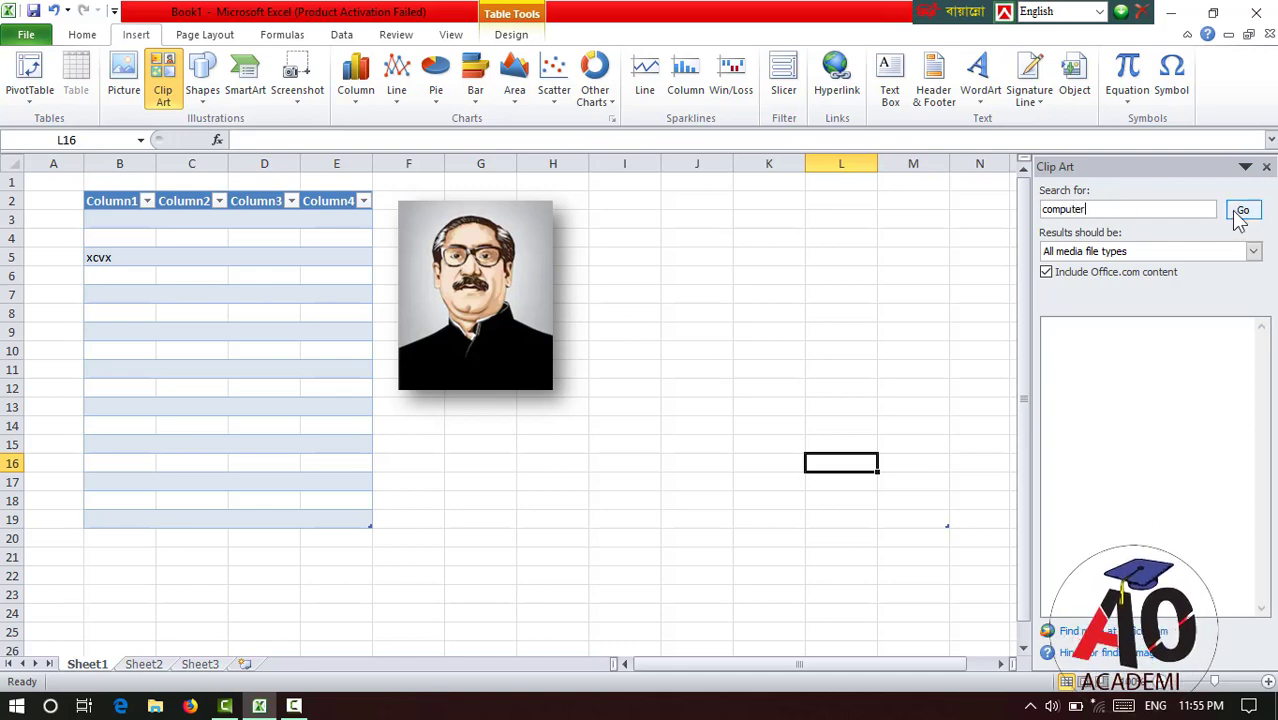
pyautogui.click(1244, 212)
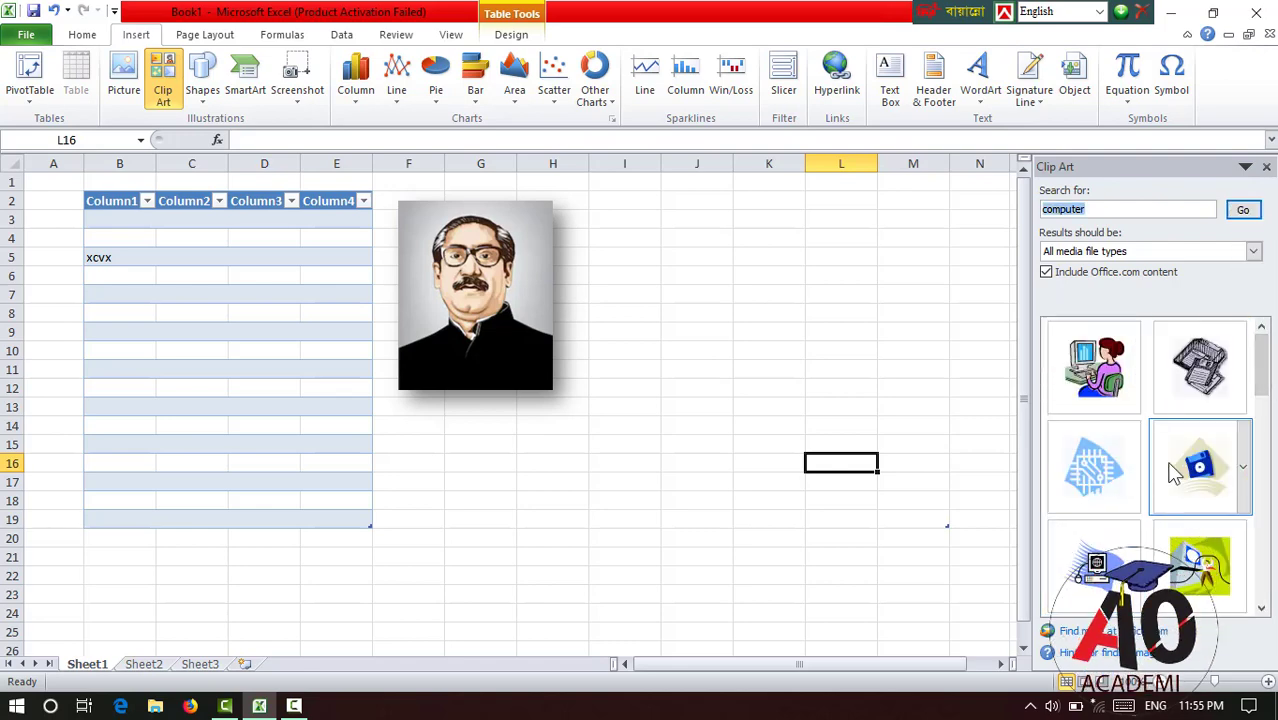
pyautogui.moveTo(1261, 350); pyautogui.dragTo(1268, 388)
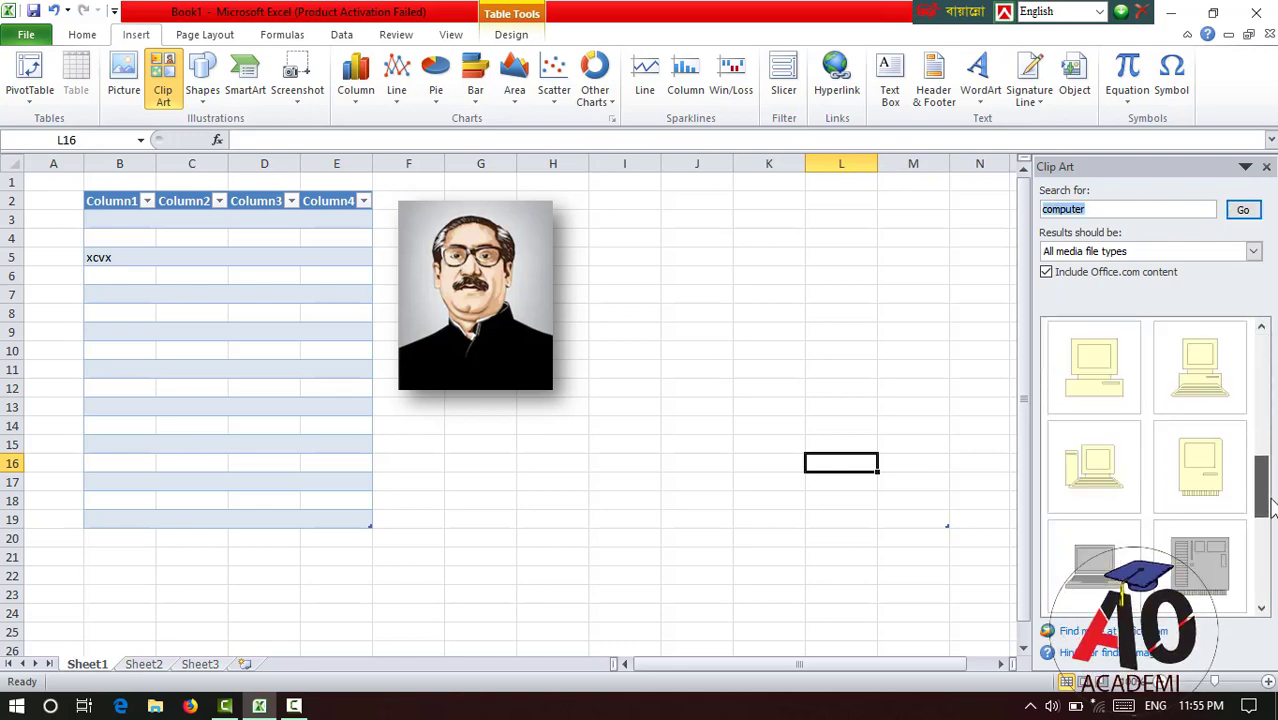
pyautogui.scroll(3, 1168, 389)
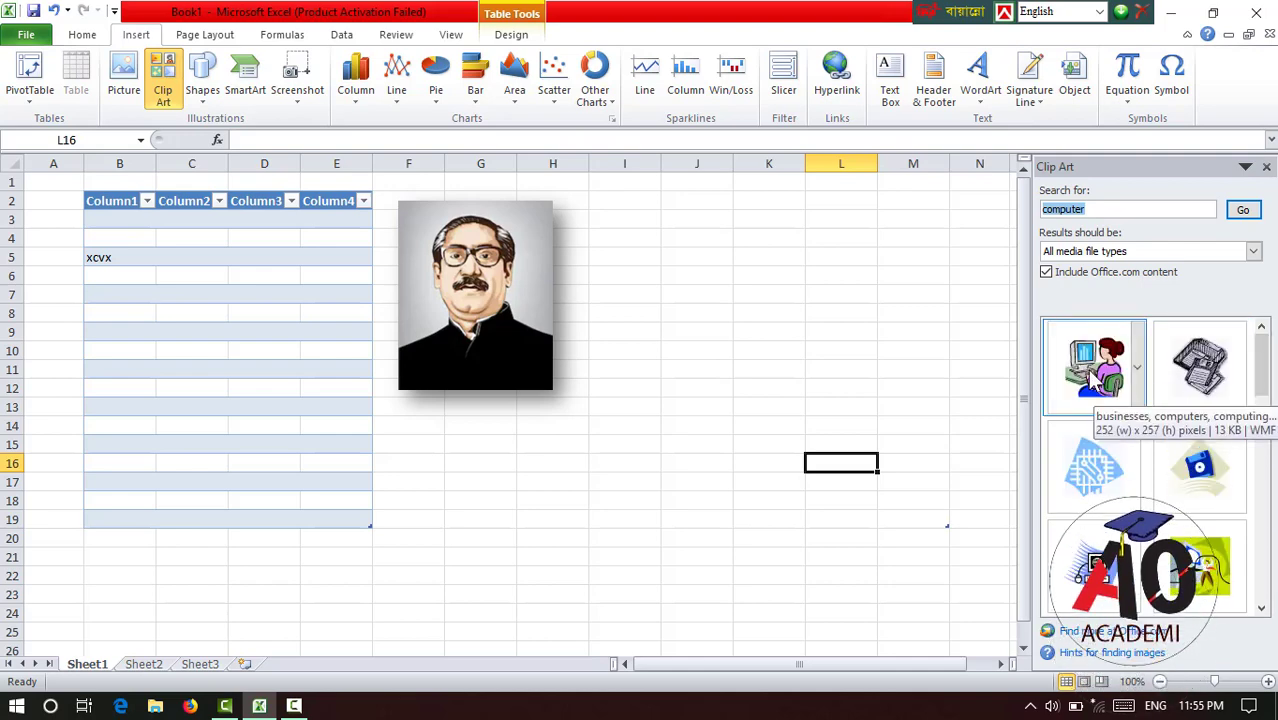
# Insert the woman-at-computer clip art and place it beside the portrait near columns I–K.
pyautogui.click(1095, 372)
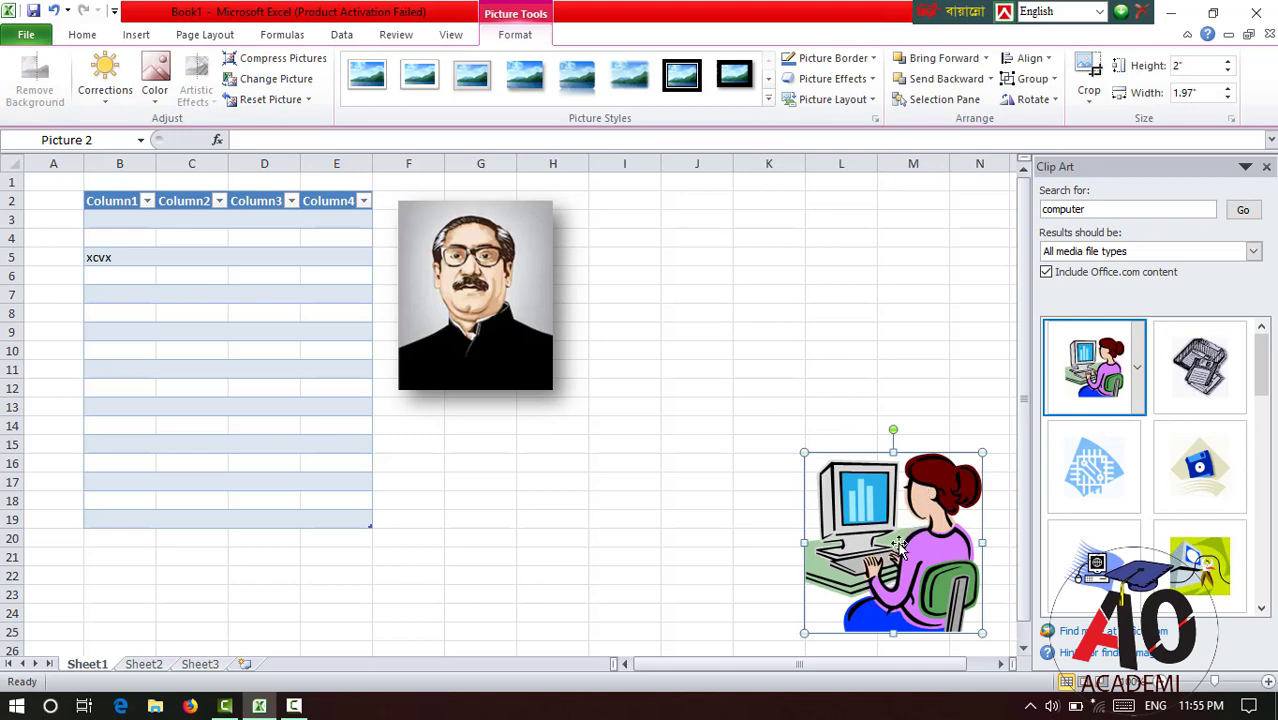
pyautogui.moveTo(900, 545)
pyautogui.mouseDown()
pyautogui.moveTo(736, 318)
pyautogui.moveTo(689, 291)
pyautogui.mouseUp()
pyautogui.click(812, 498)
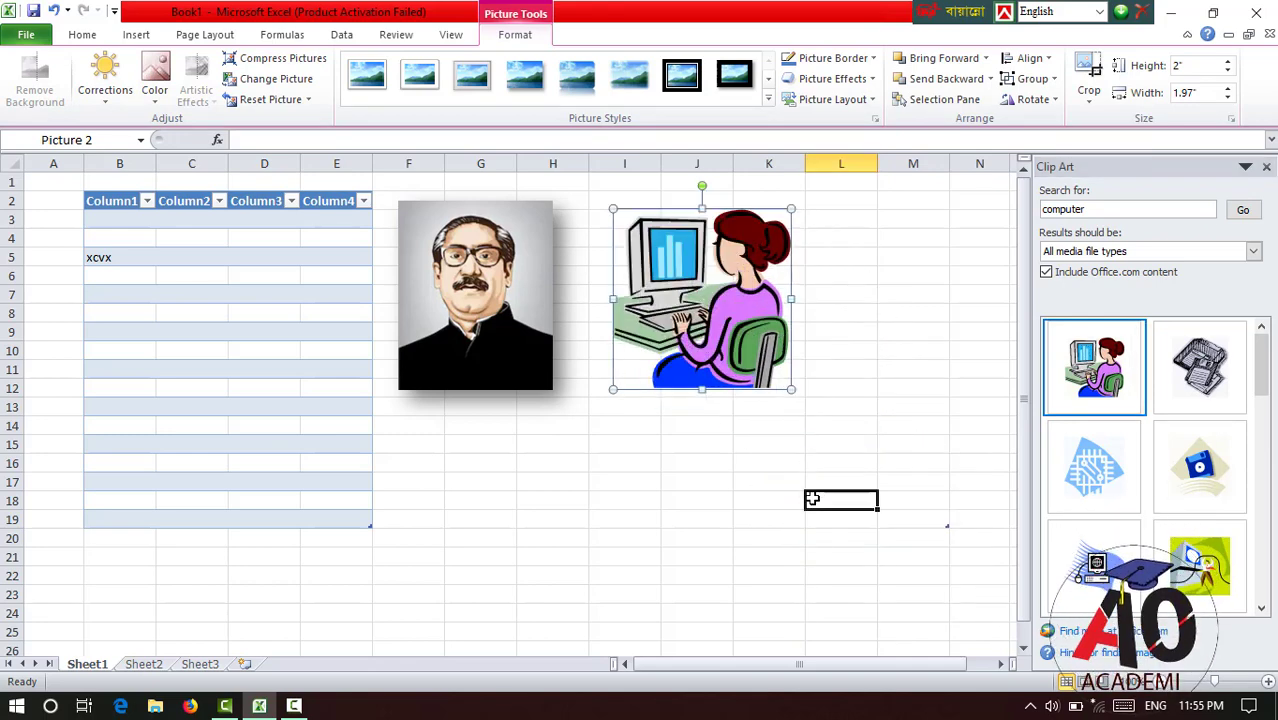
pyautogui.click(140, 38)
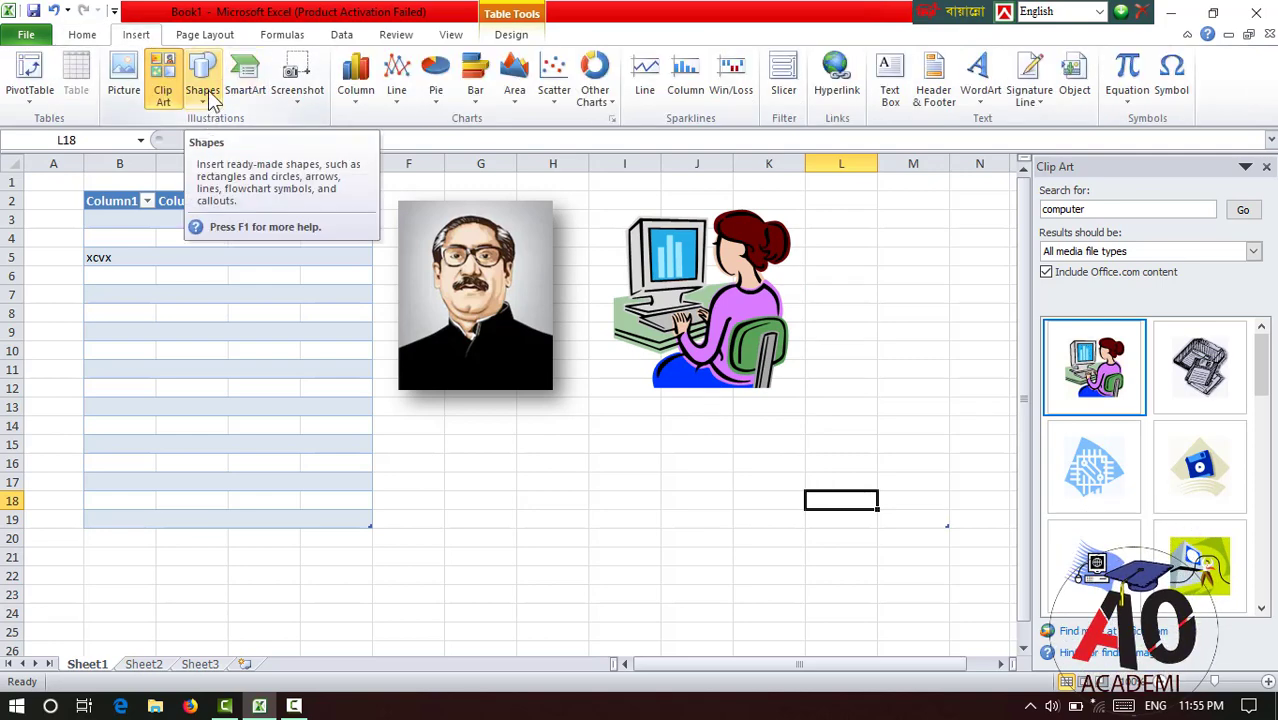
# Draw a wide rectangle below the clip art, fill it green and remove its outline.
pyautogui.click(209, 95)
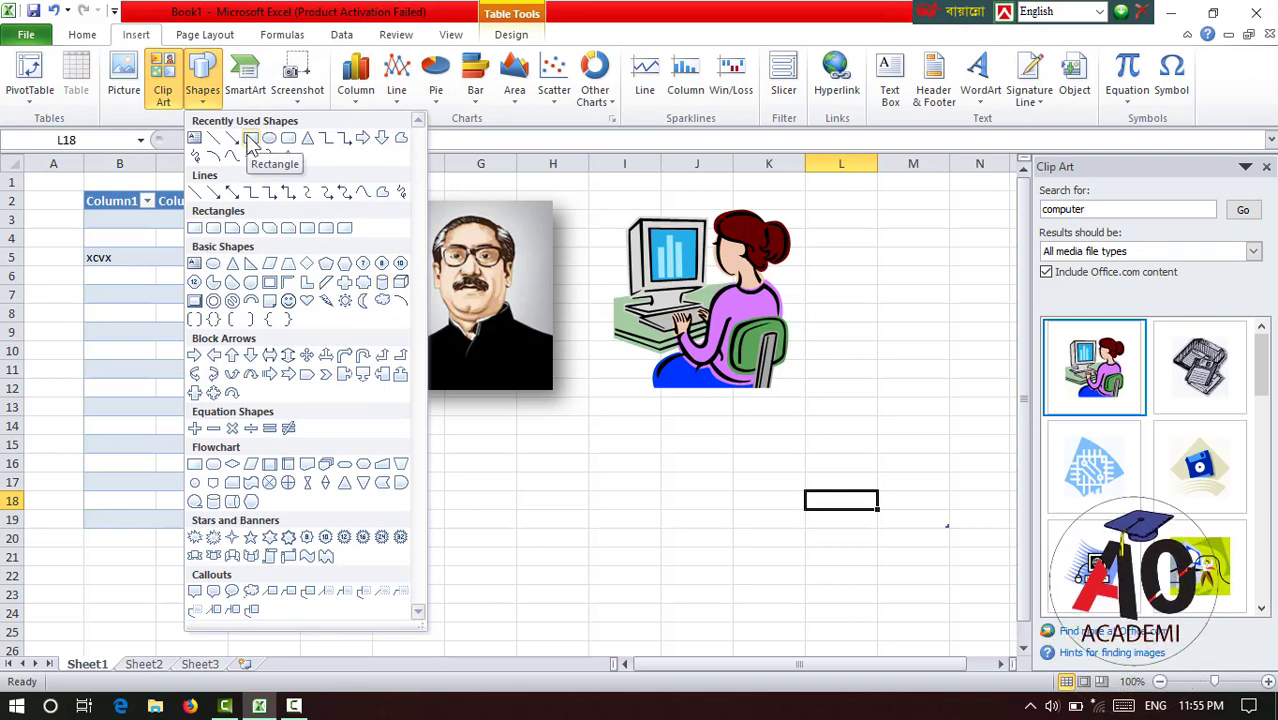
pyautogui.click(251, 141)
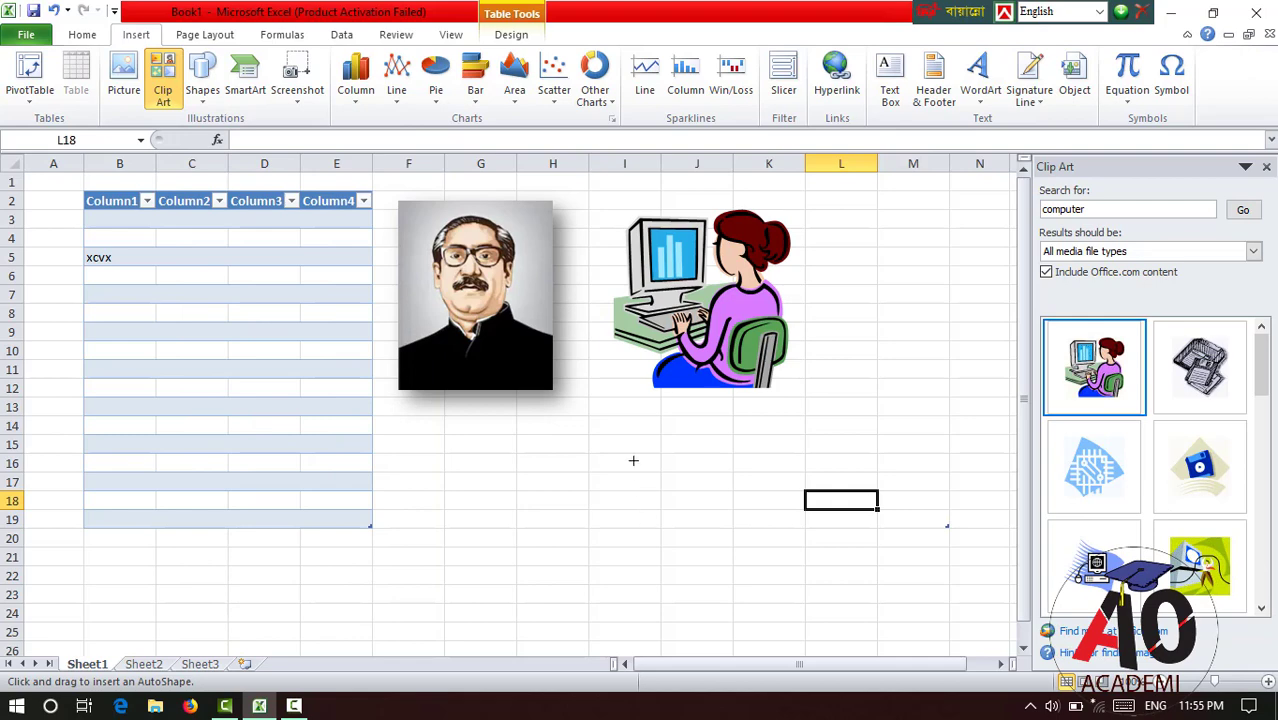
pyautogui.moveTo(624, 438); pyautogui.dragTo(877, 537)
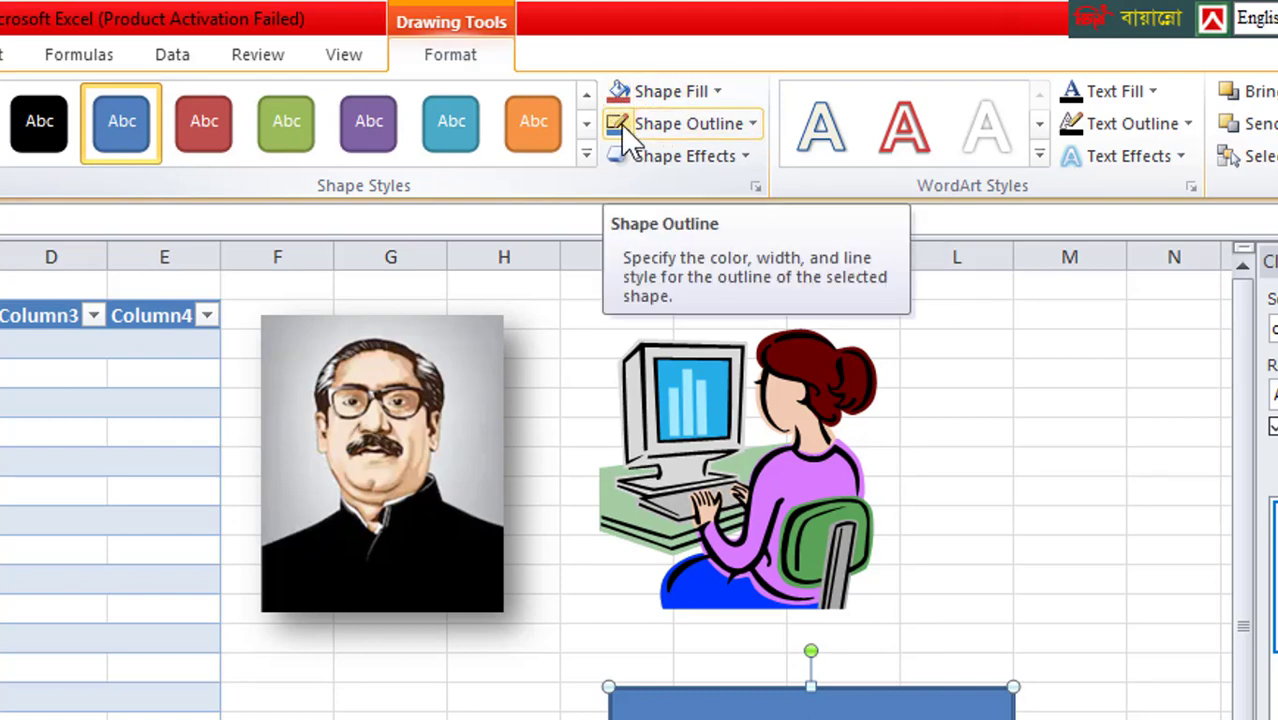
pyautogui.click(713, 92)
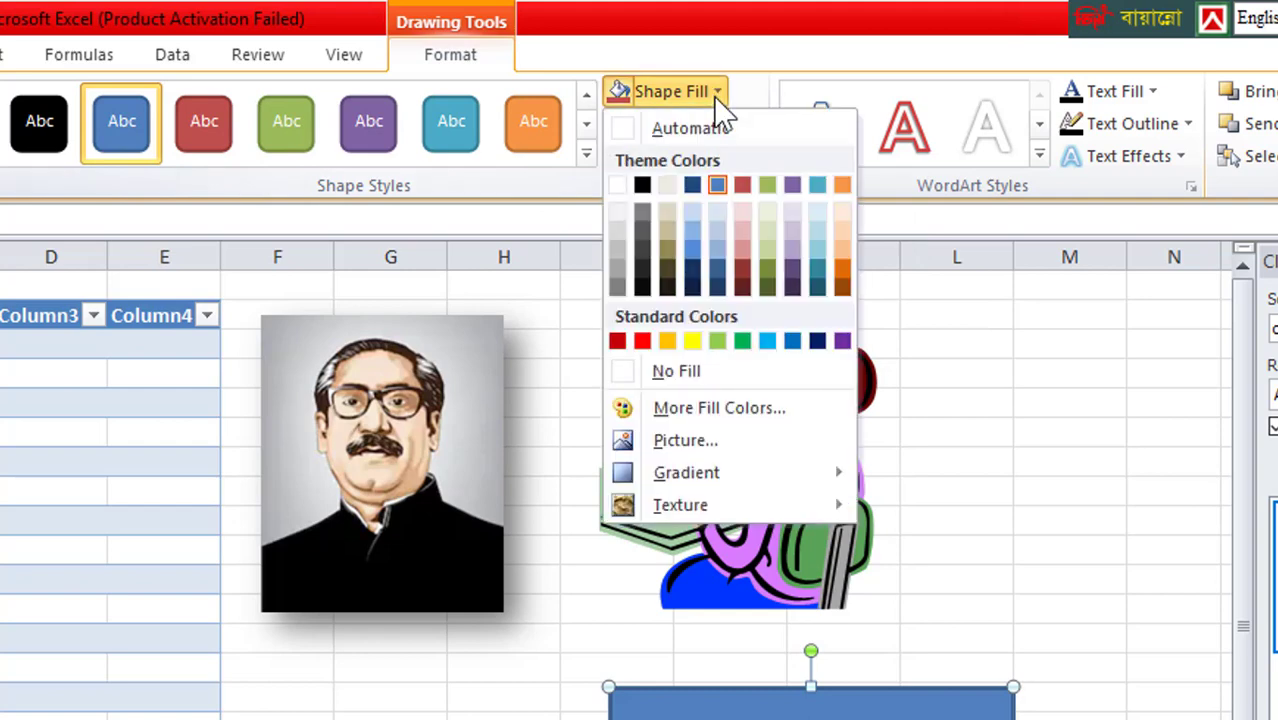
pyautogui.click(743, 343)
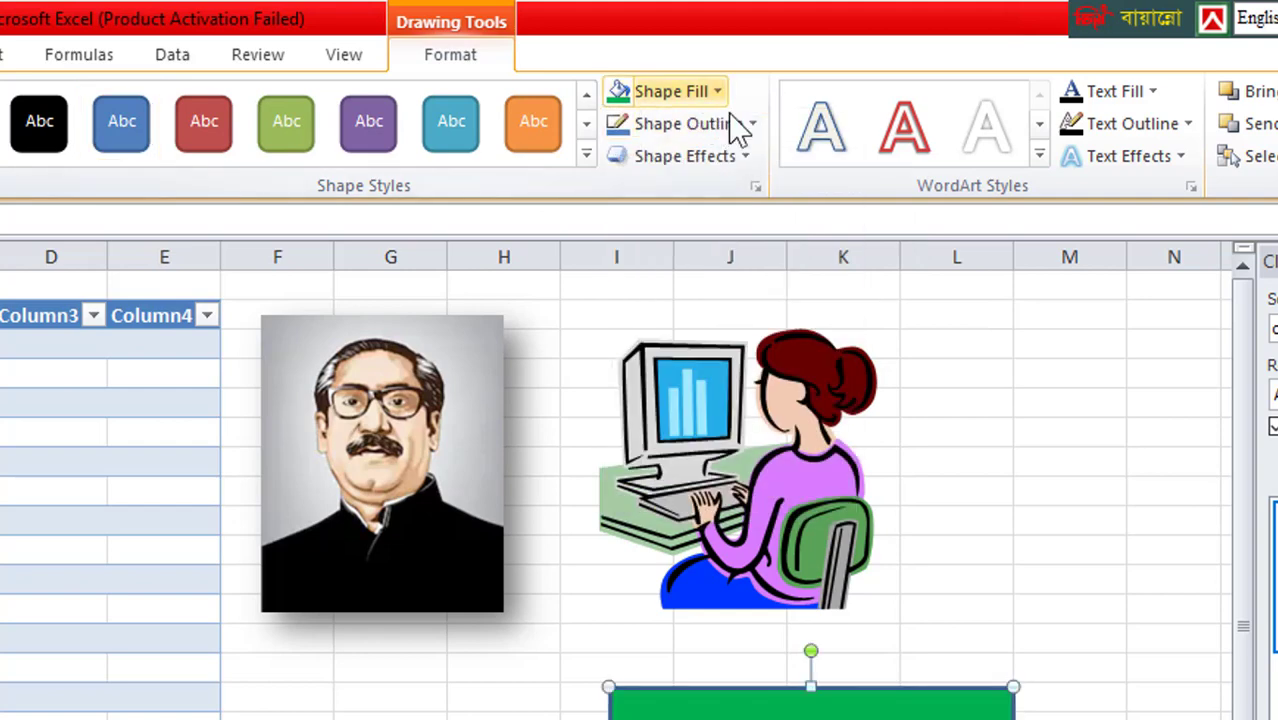
pyautogui.click(755, 124)
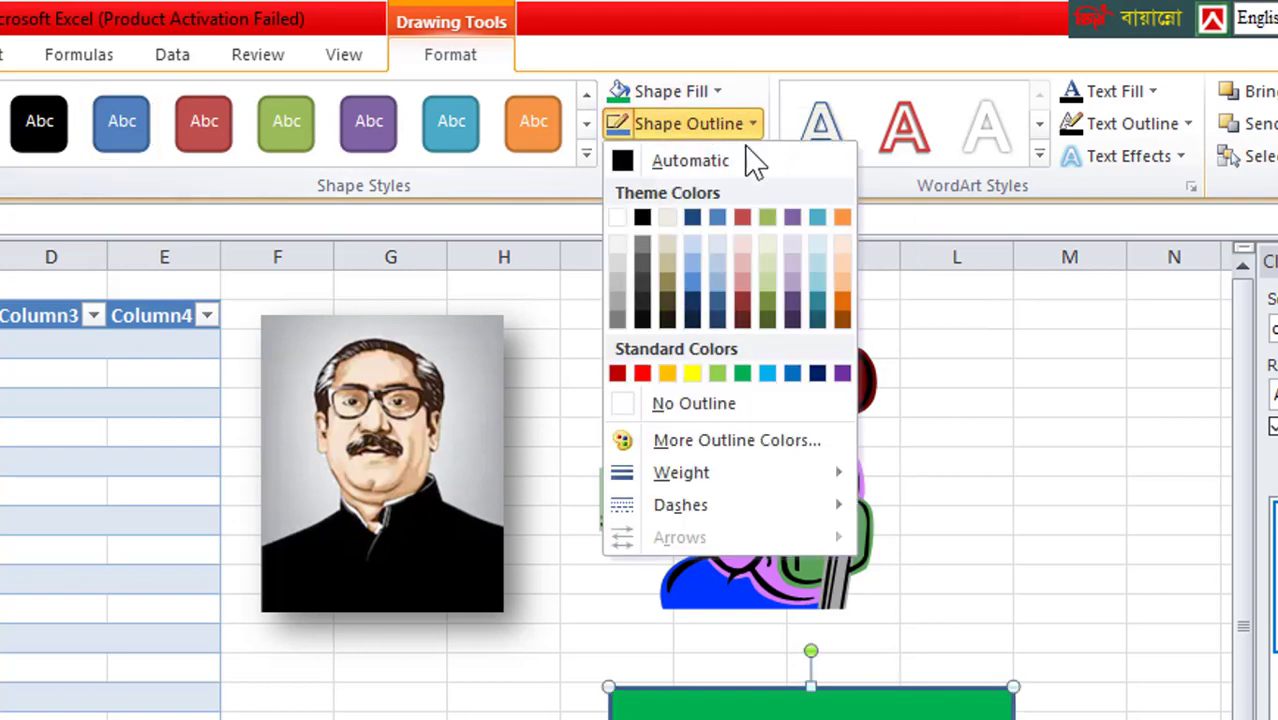
pyautogui.click(700, 404)
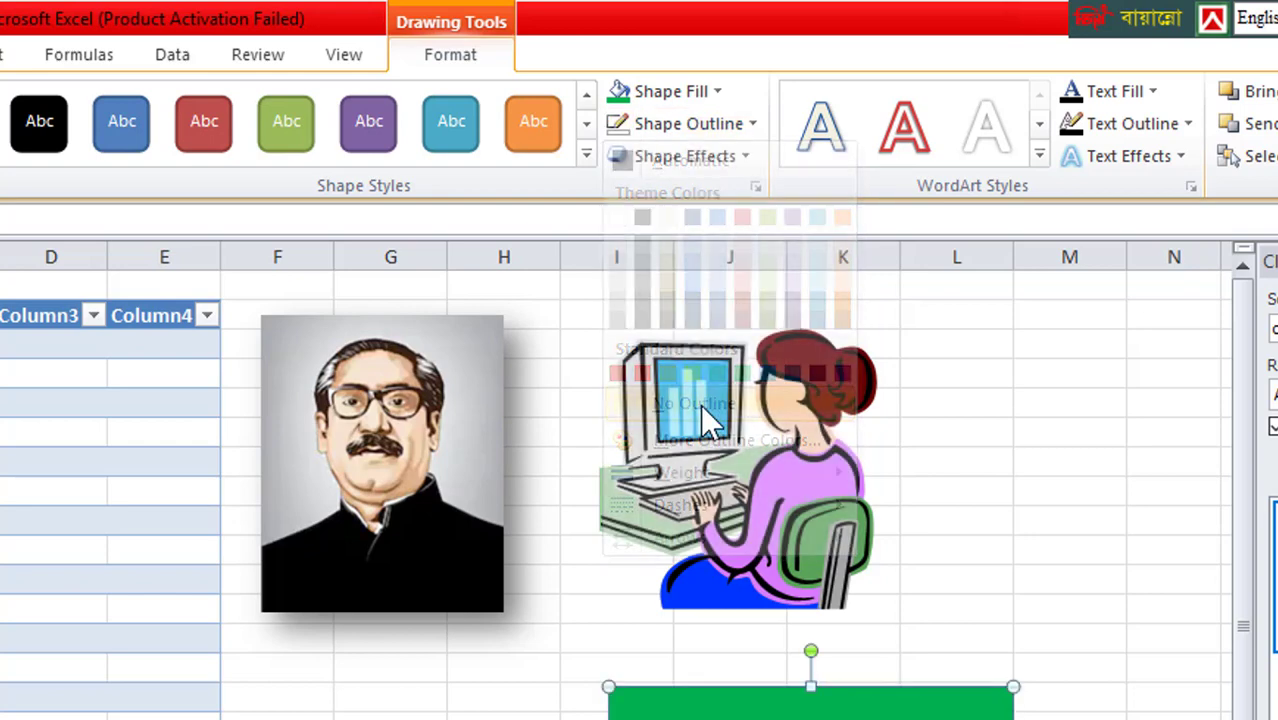
# Draw a circle in the middle of the green rectangle, fill it red with no outline.
pyautogui.click(10, 54)
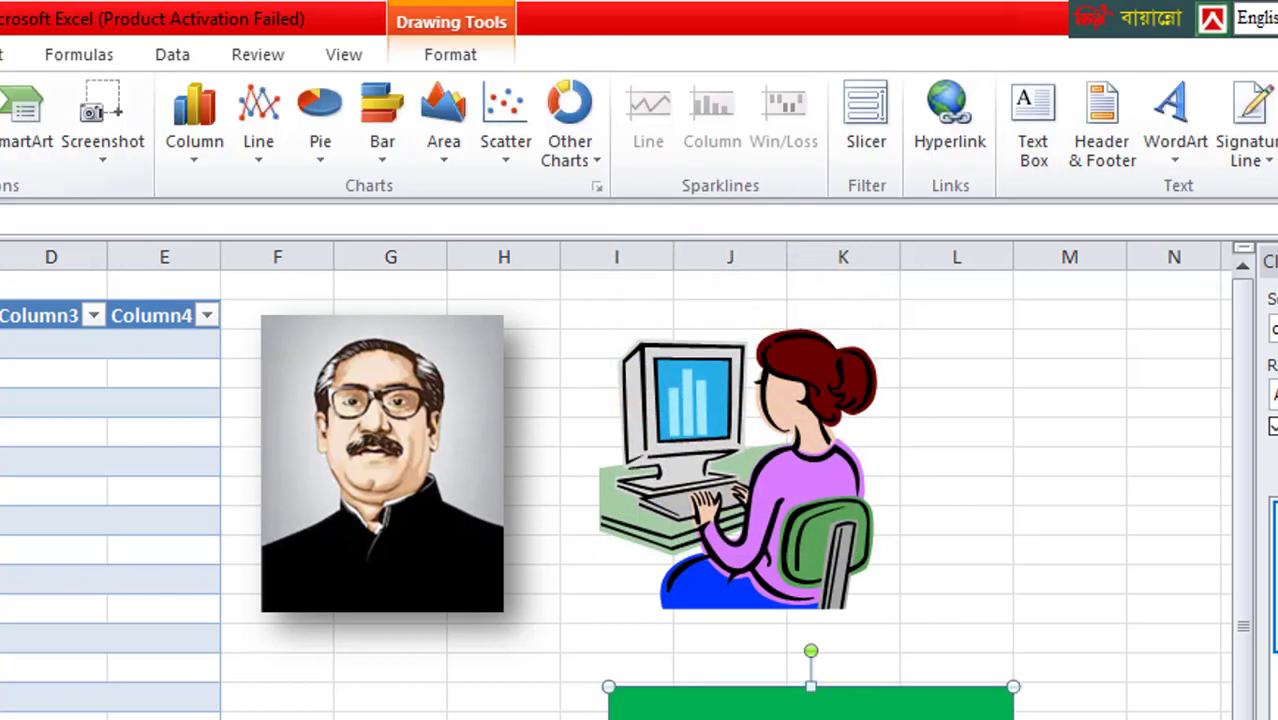
pyautogui.click(3, 130)
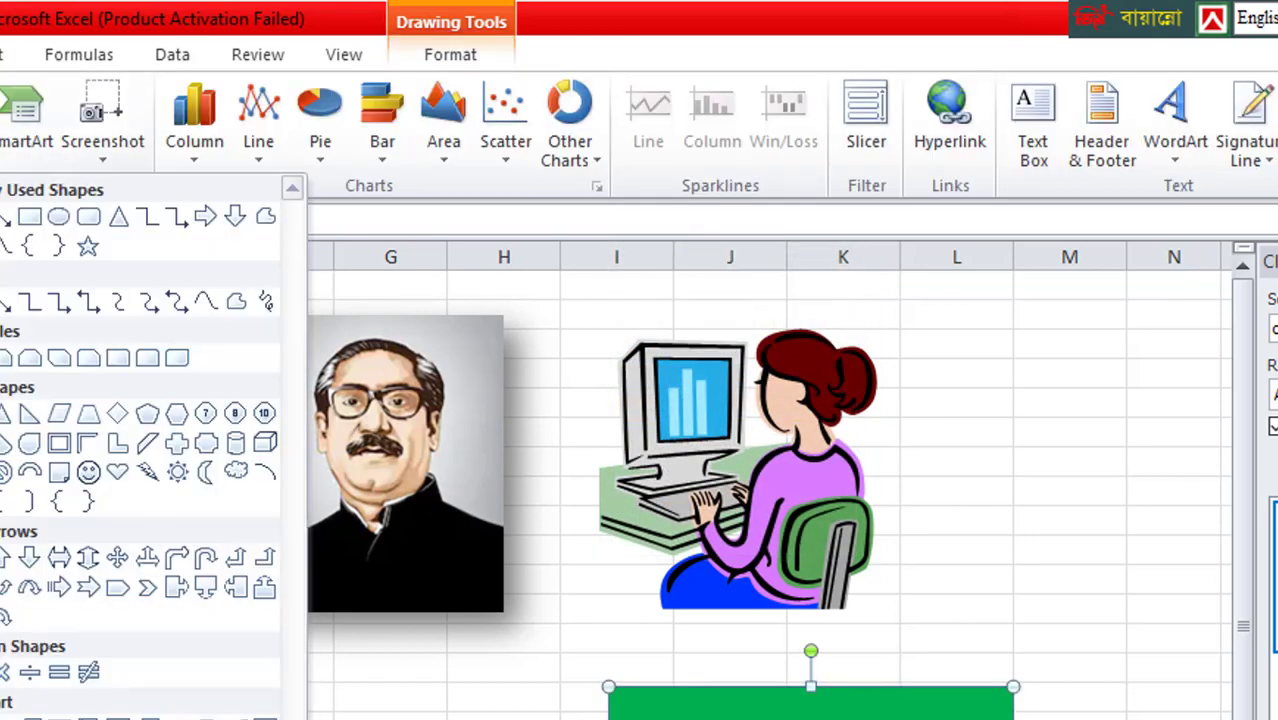
pyautogui.click(58, 218)
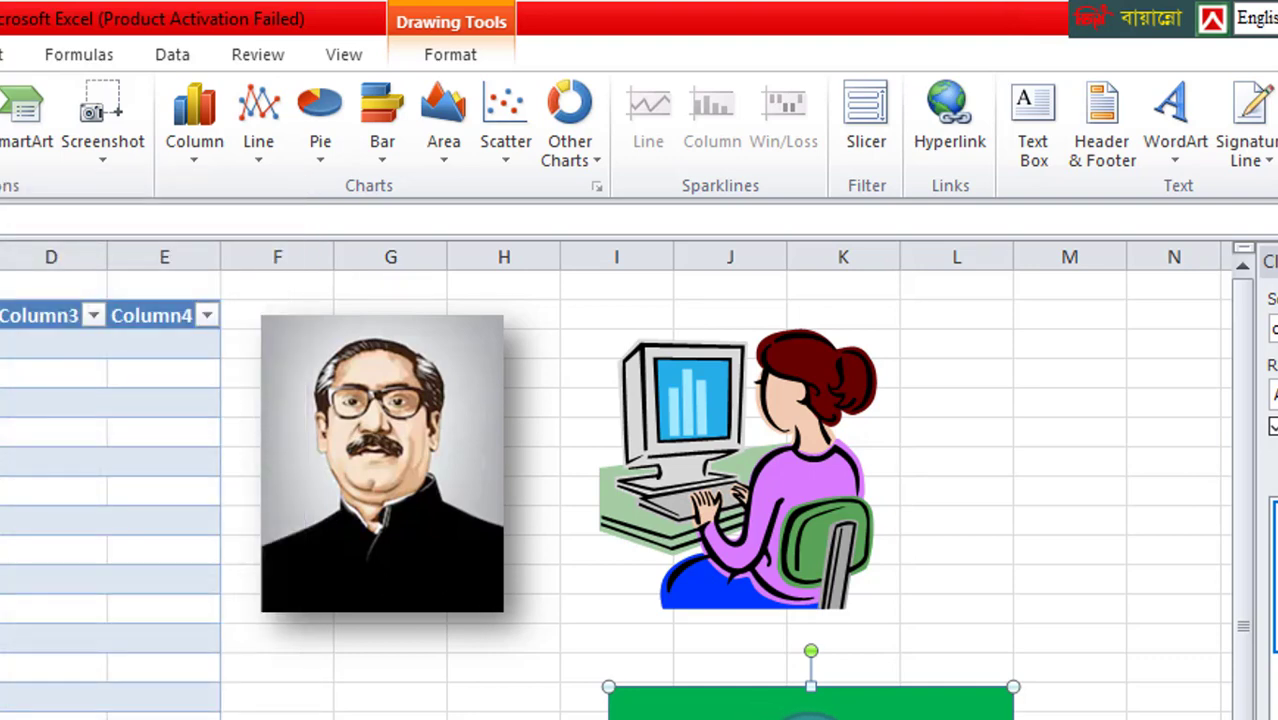
pyautogui.moveTo(752, 712); pyautogui.dragTo(872, 719)
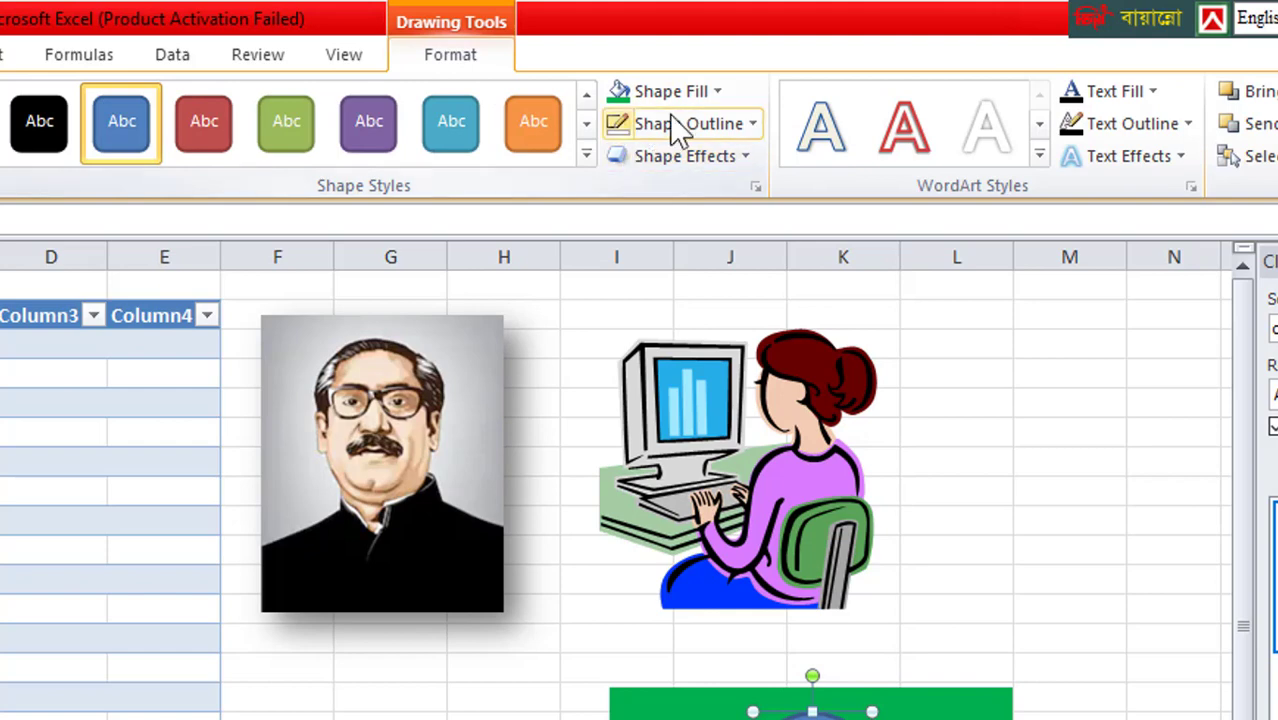
pyautogui.click(719, 91)
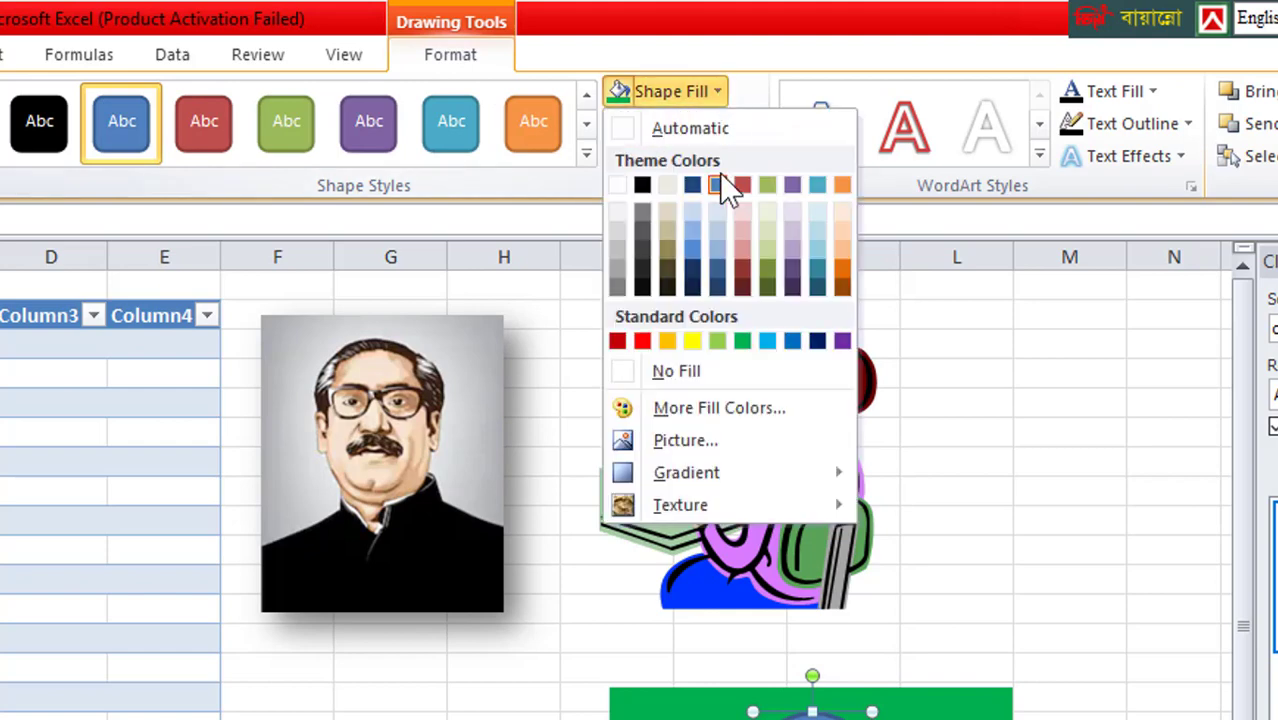
pyautogui.click(643, 346)
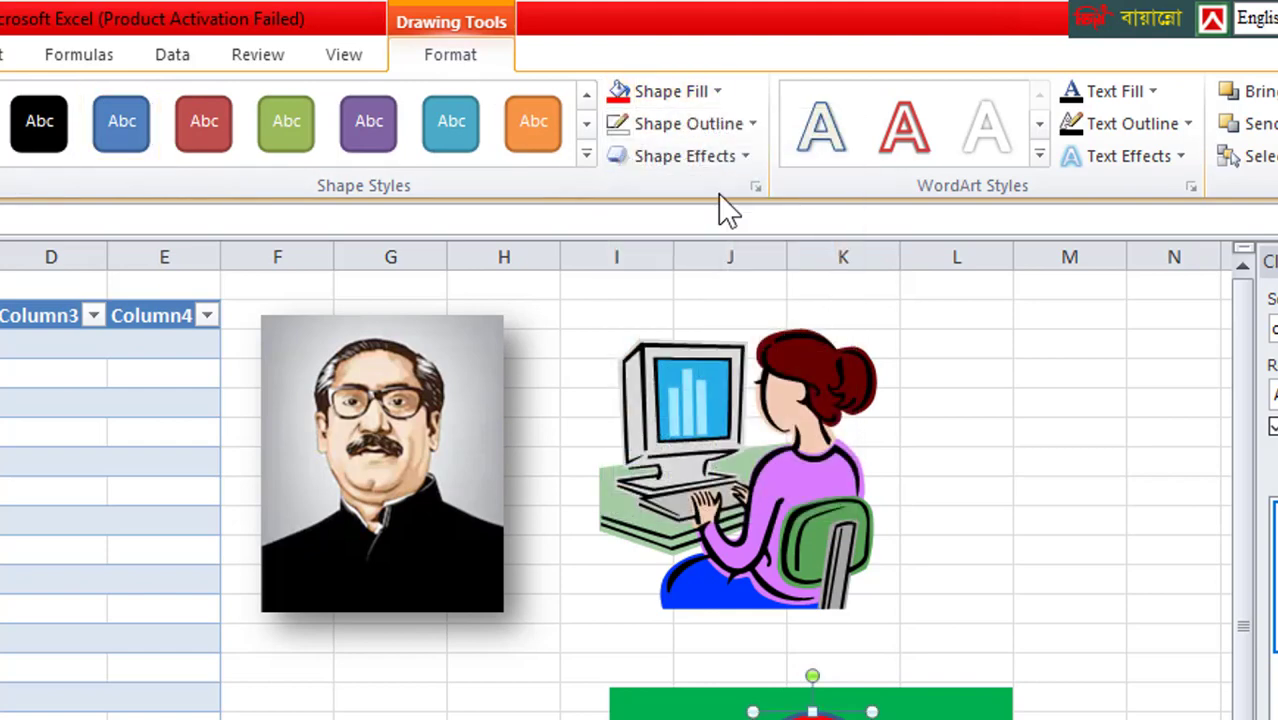
pyautogui.click(752, 123)
pyautogui.click(722, 404)
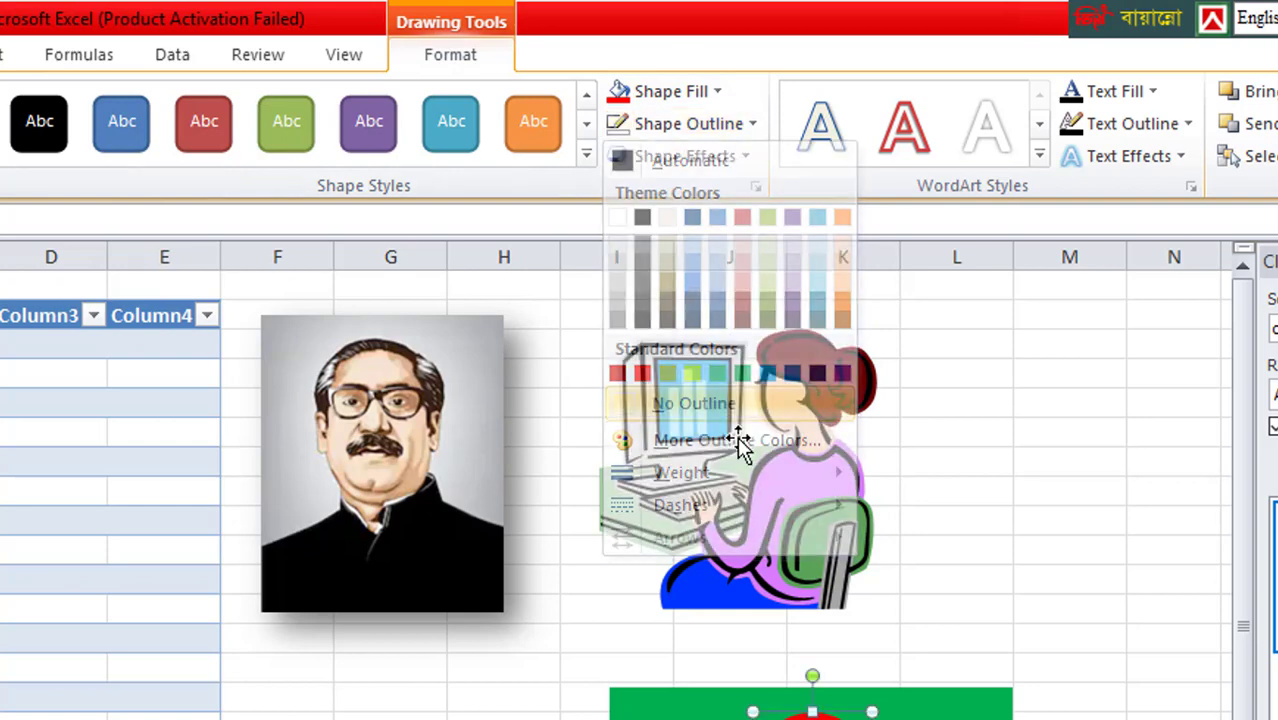
pyautogui.scroll(-2, 943, 700)
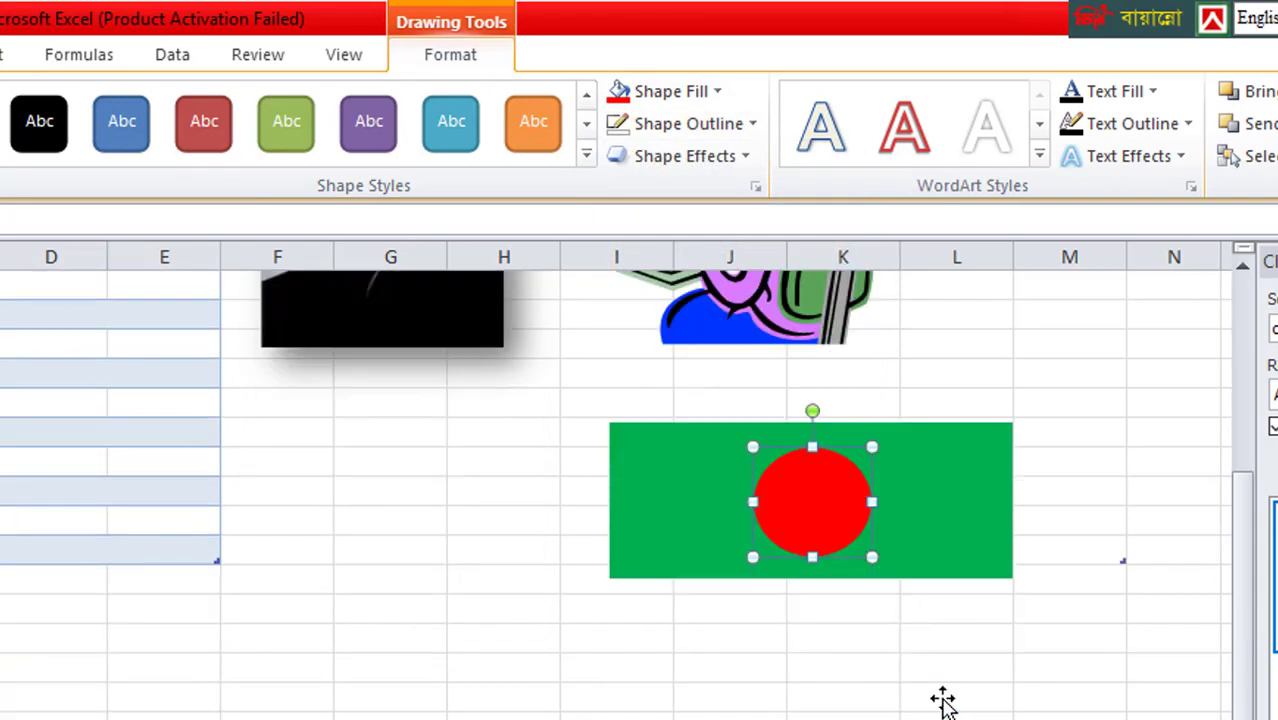
pyautogui.click(685, 661)
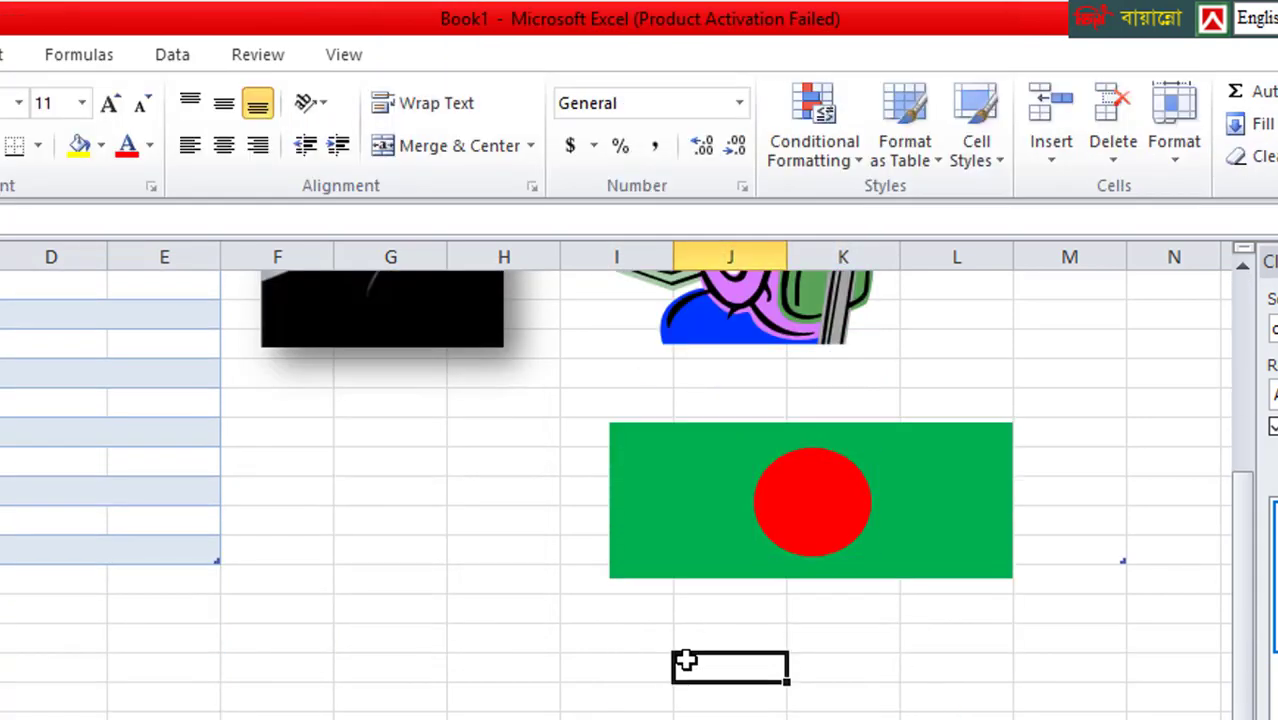
pyautogui.click(712, 495)
pyautogui.click(652, 665)
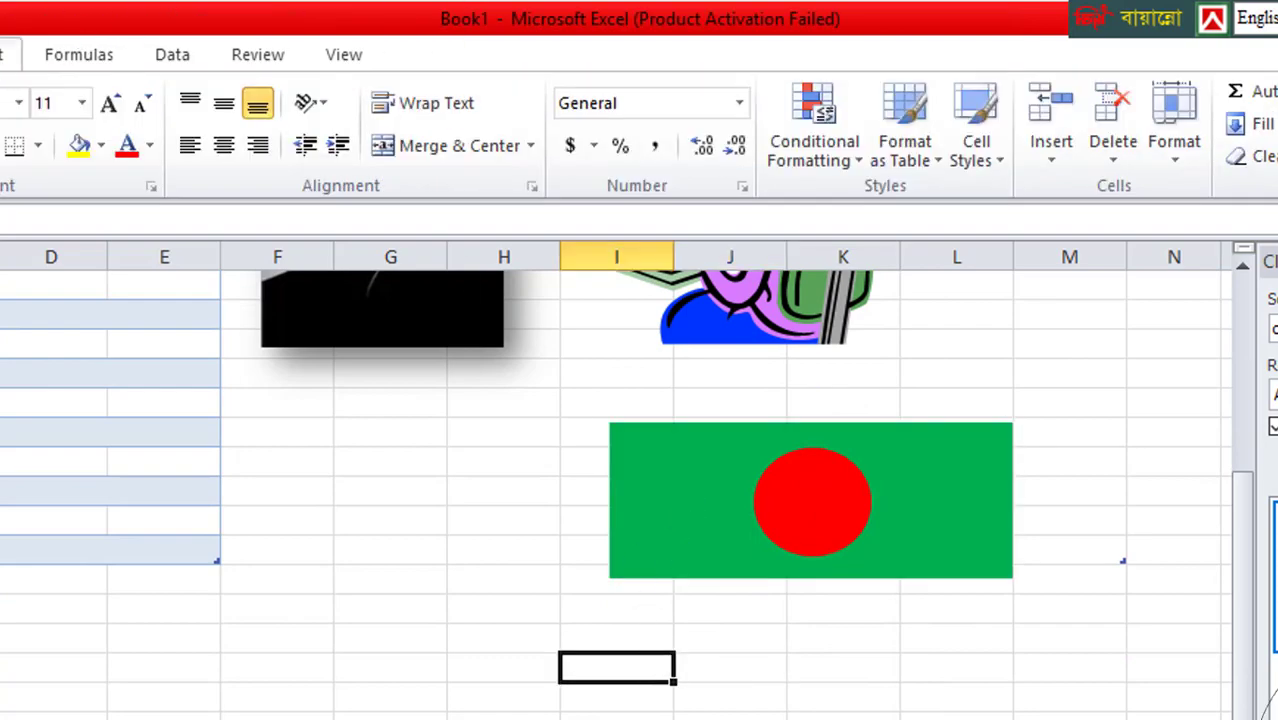
pyautogui.click(136, 34)
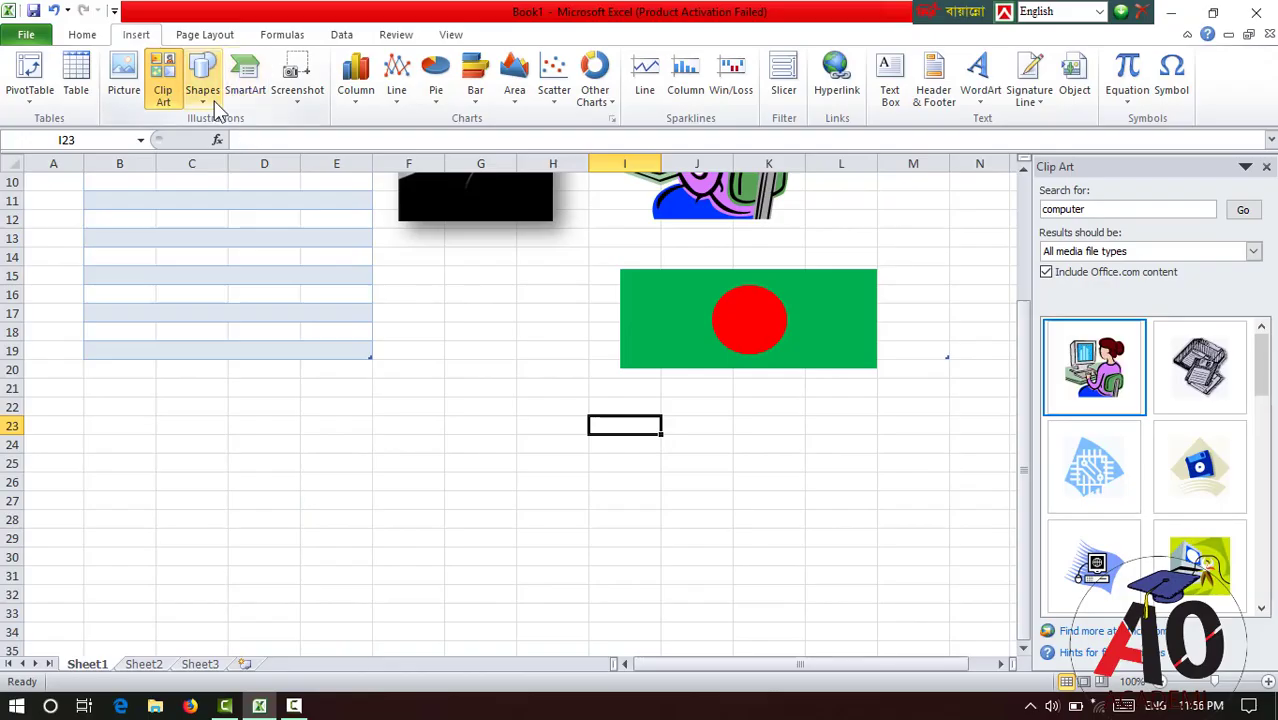
# Draw a vertical line down from the flag's left edge to about row 31.
pyautogui.click(205, 96)
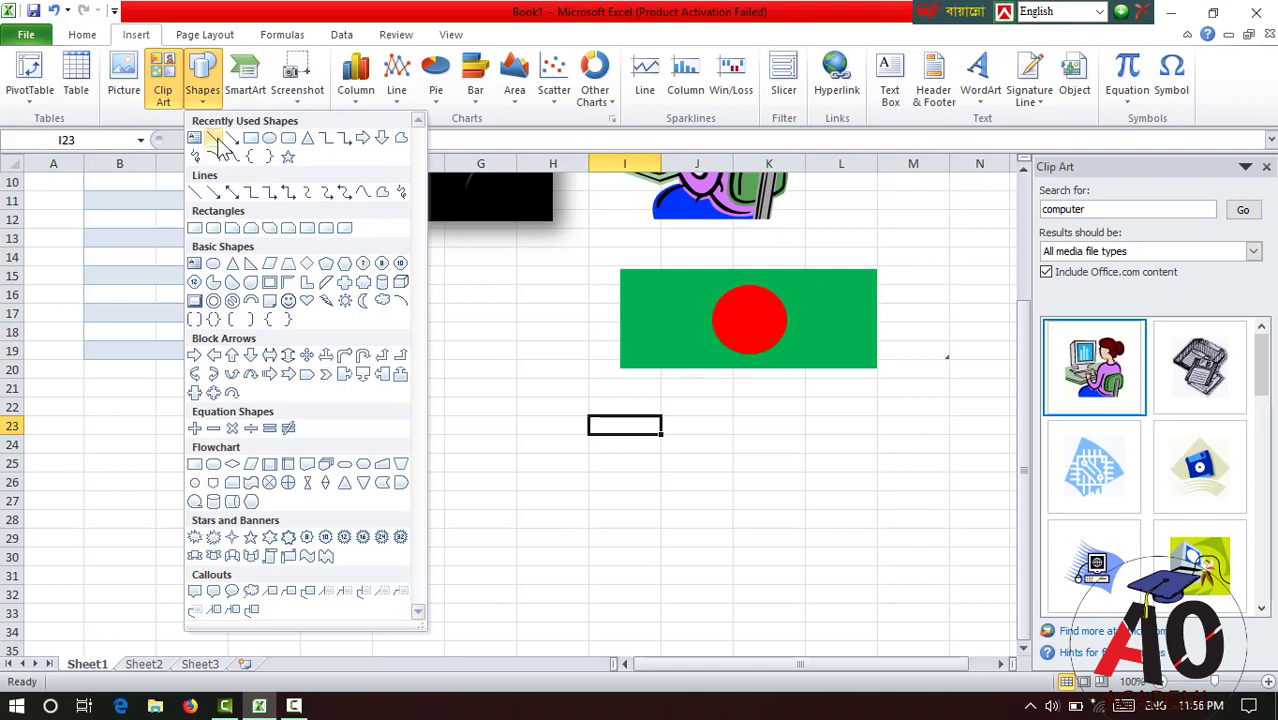
pyautogui.click(214, 138)
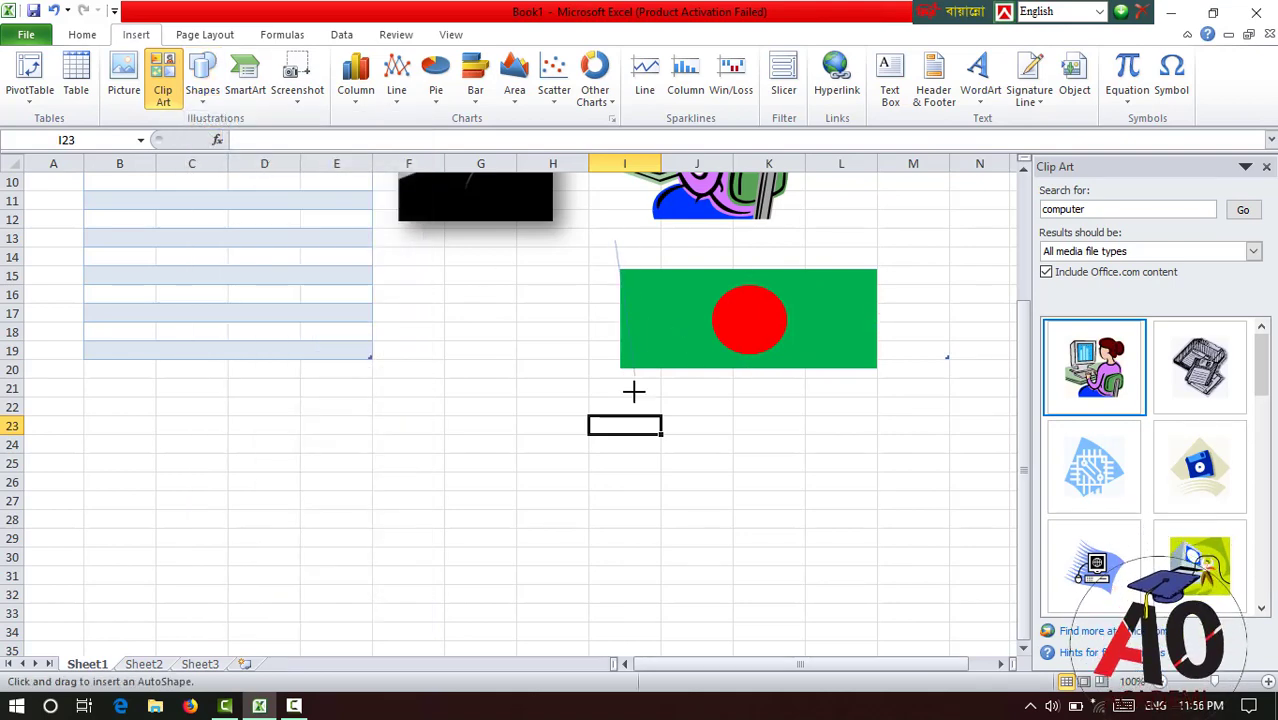
pyautogui.moveTo(626, 516); pyautogui.dragTo(623, 540)
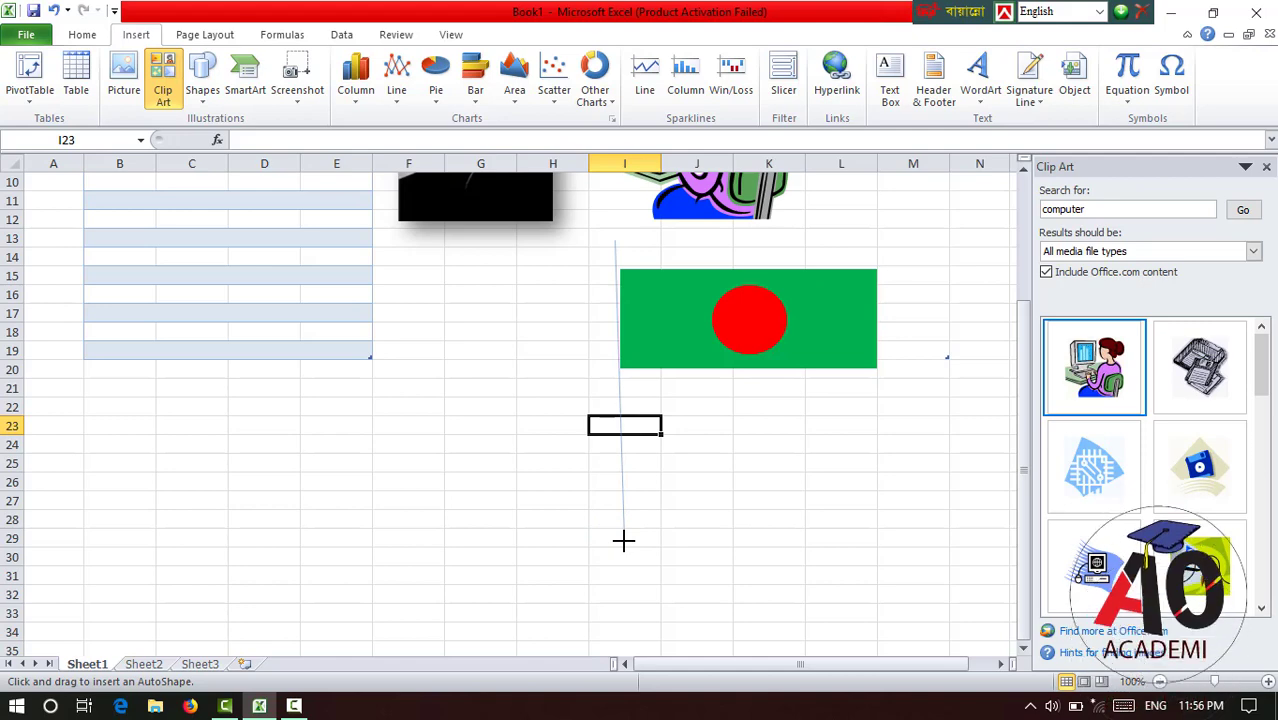
pyautogui.moveTo(623, 540); pyautogui.dragTo(624, 541)
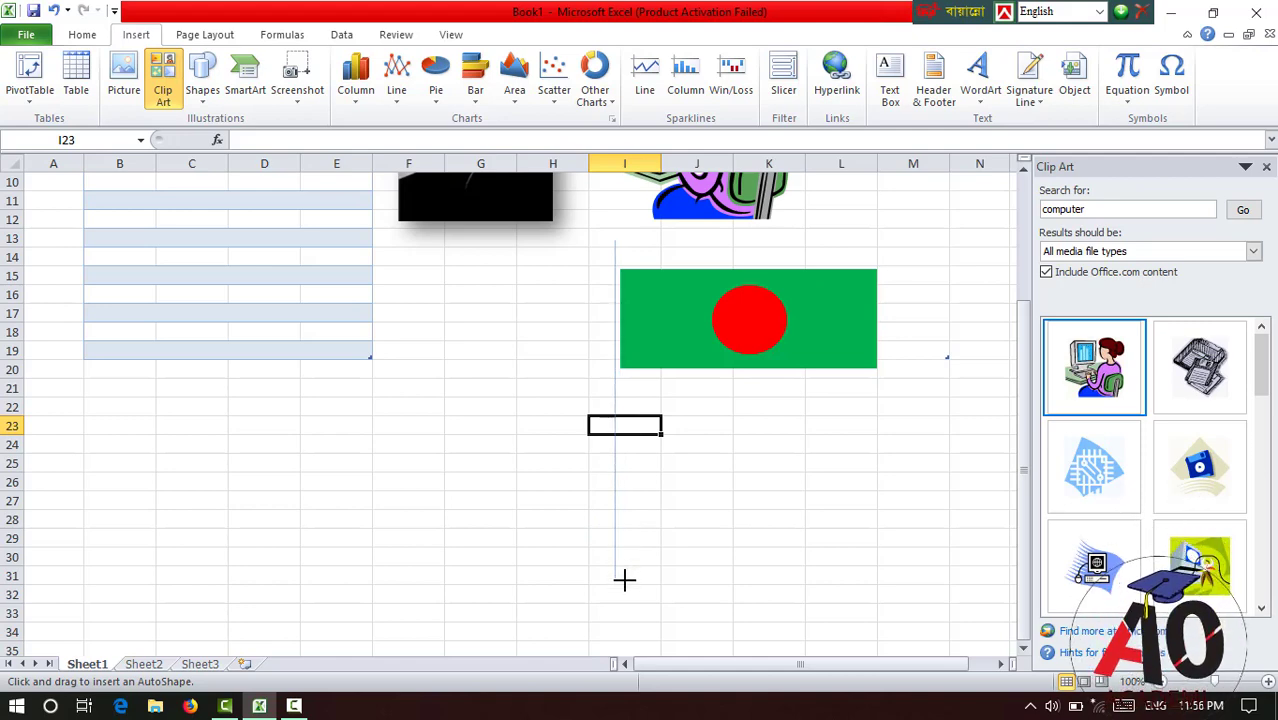
pyautogui.moveTo(624, 588); pyautogui.dragTo(621, 583)
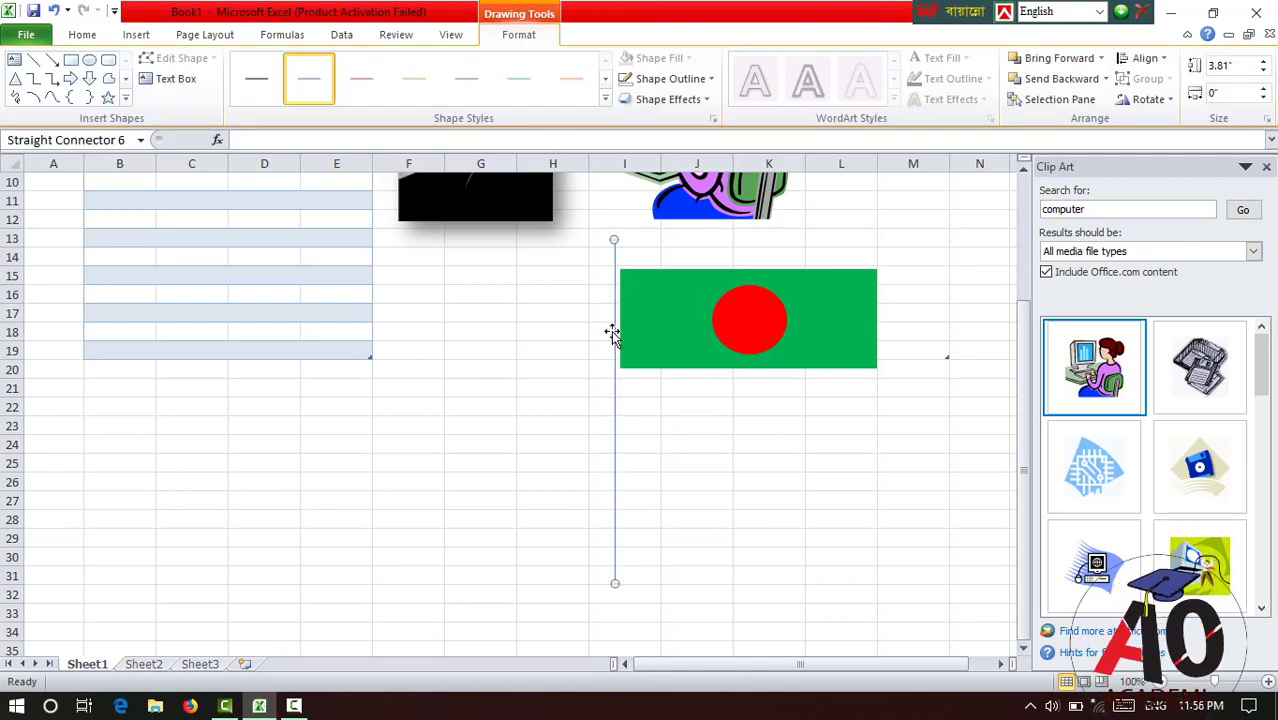
# Make the pole line 4½ pt thick with a dark tan colour.
pyautogui.click(712, 80)
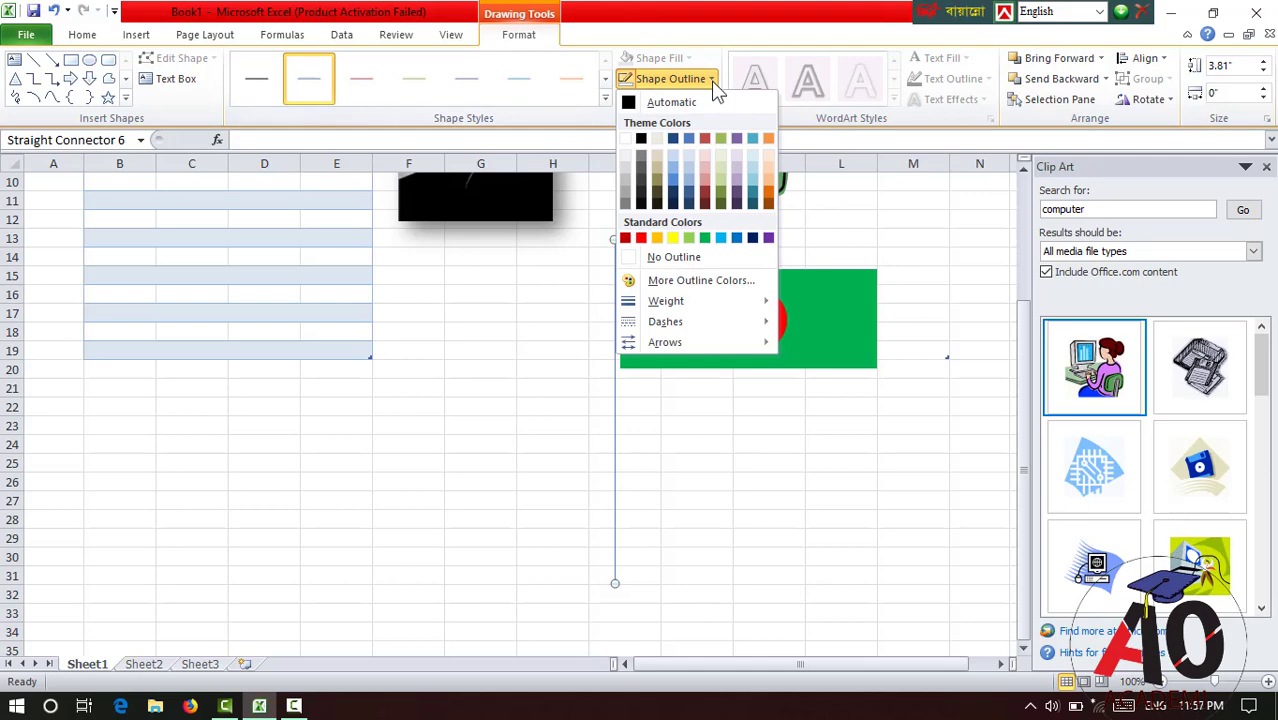
pyautogui.moveTo(700, 302)
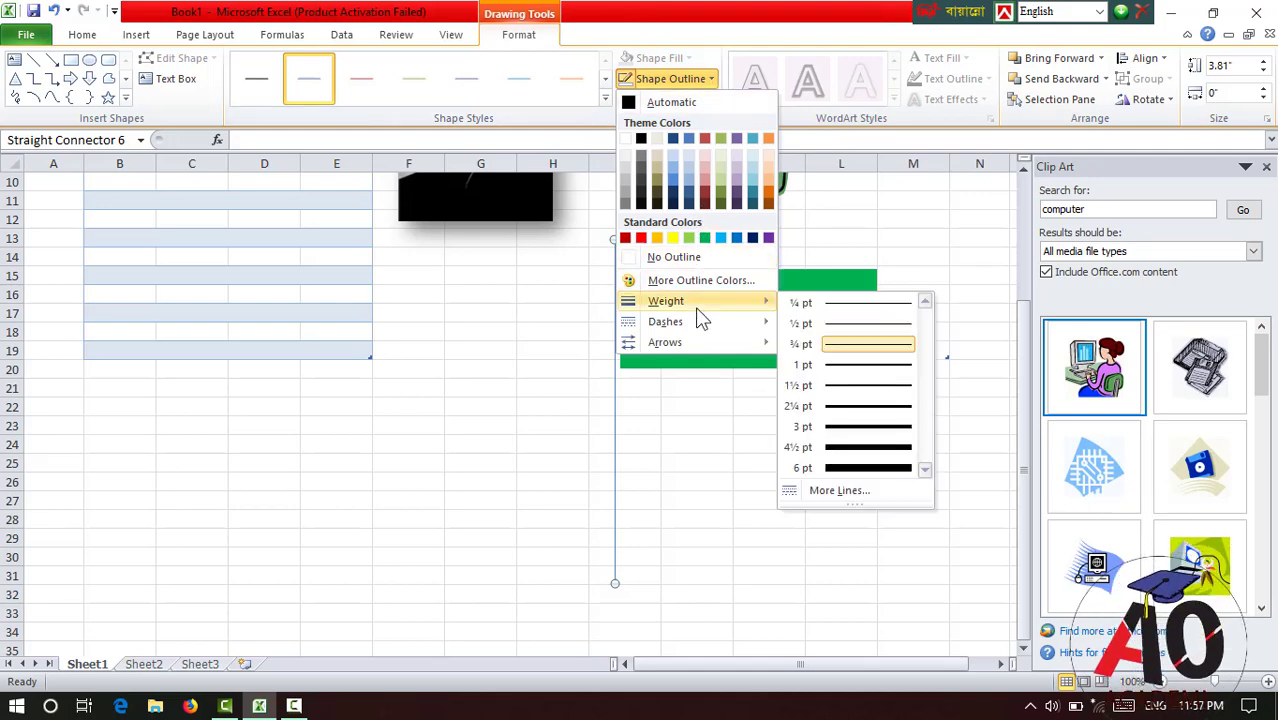
pyautogui.click(868, 447)
pyautogui.click(690, 79)
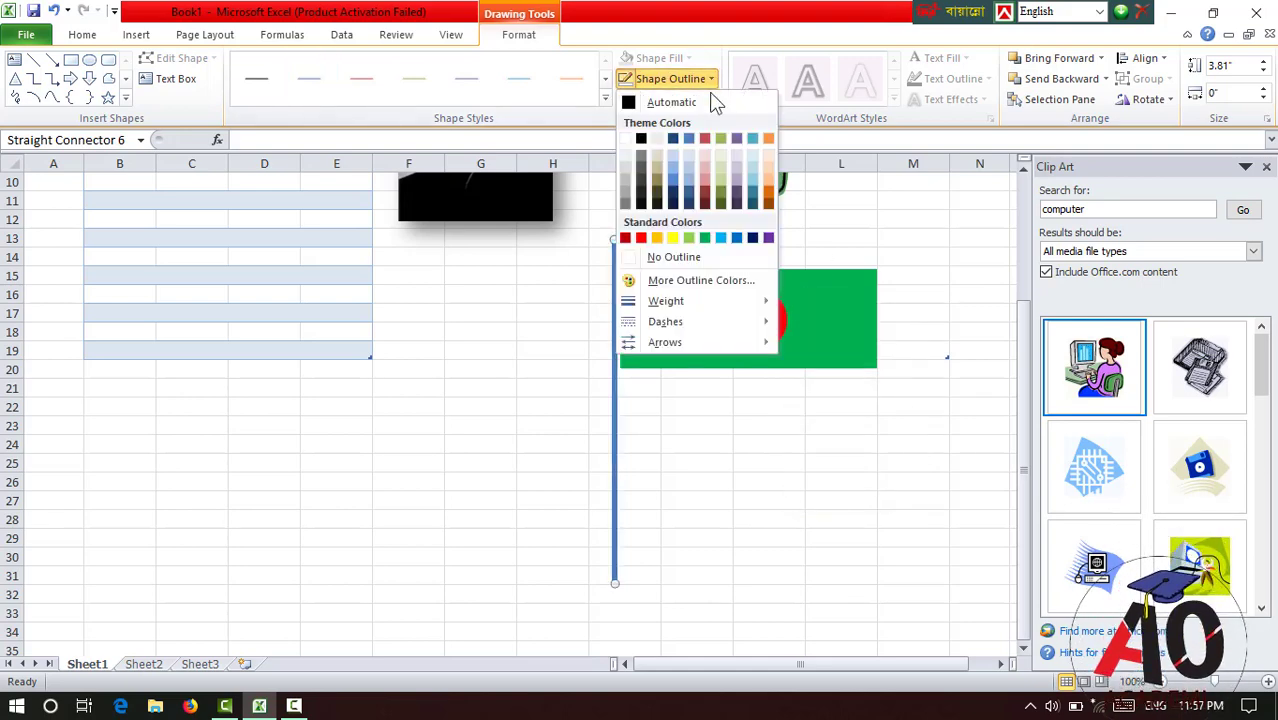
pyautogui.click(656, 182)
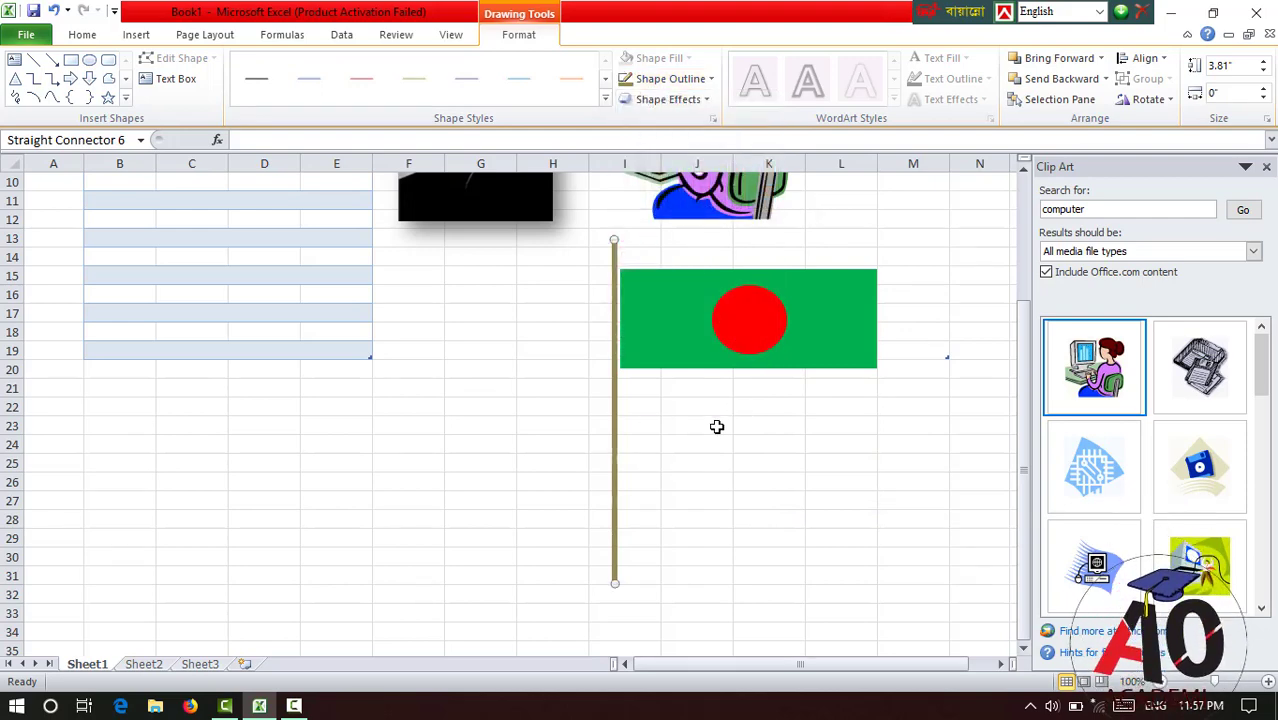
pyautogui.click(678, 331)
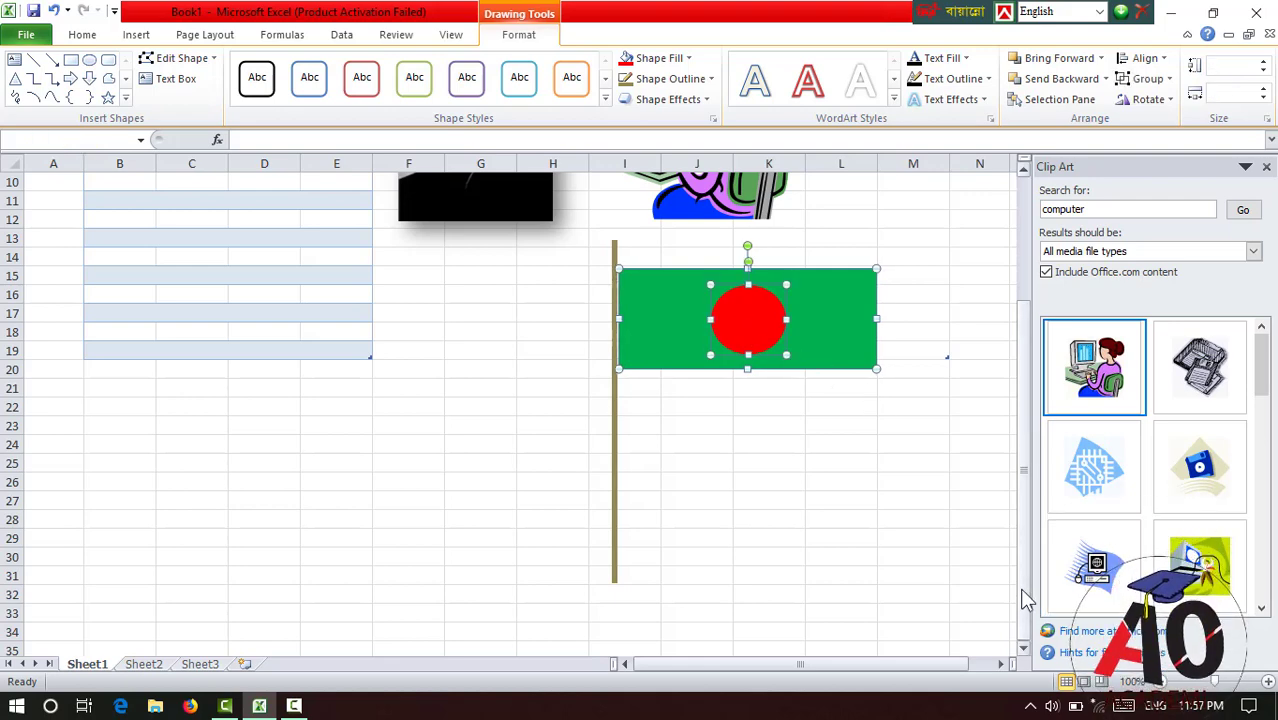
# Enter the caption 'National Flag Bangladesh' in cell J22 below the flag.
pyautogui.click(786, 478)
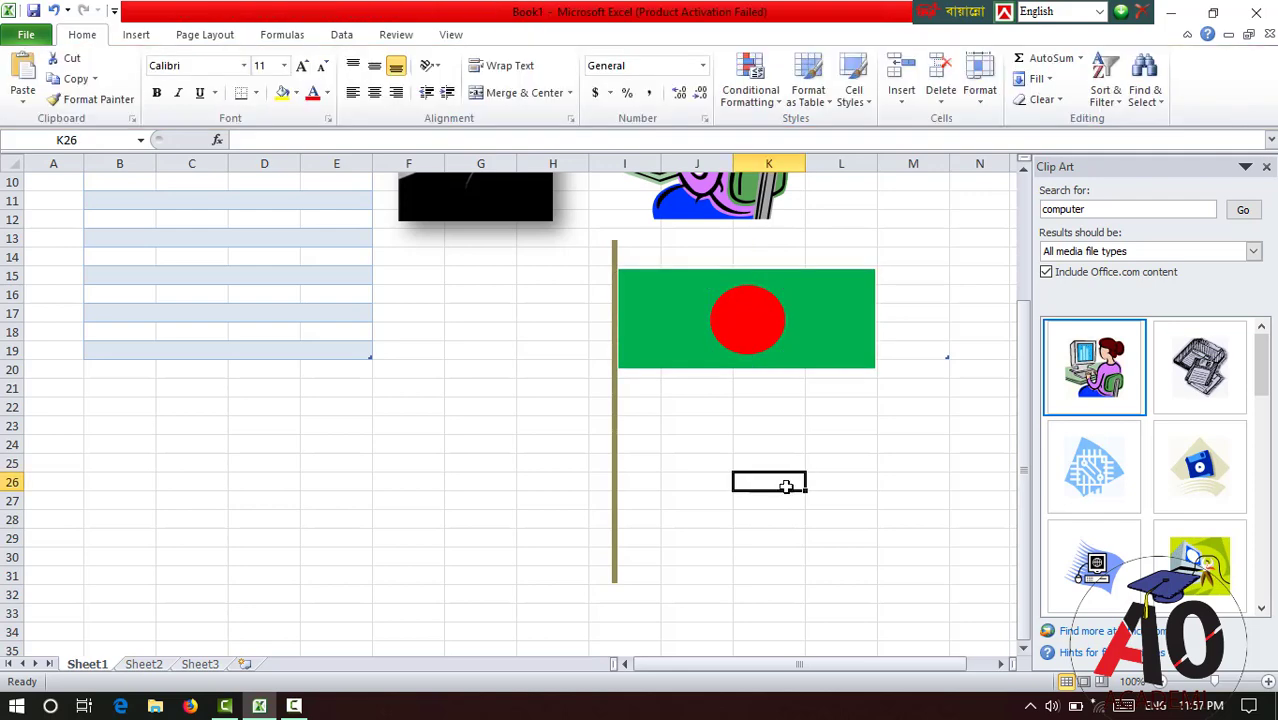
pyautogui.click(713, 408)
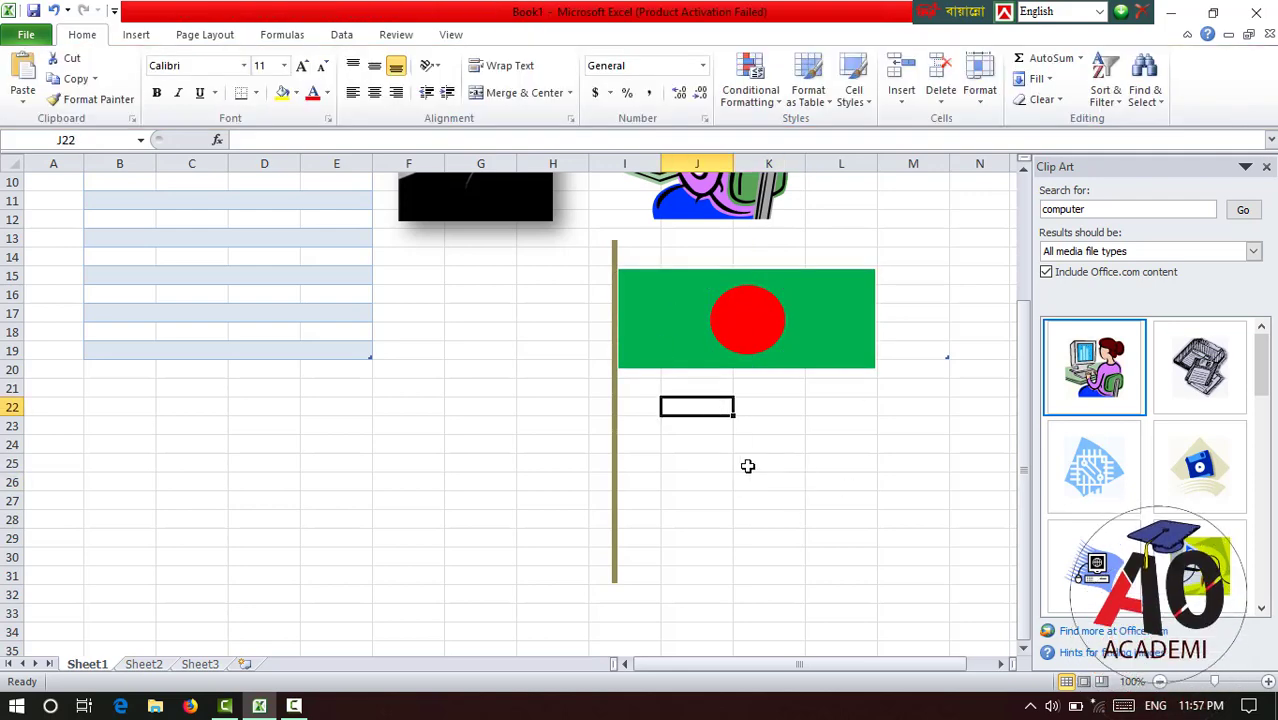
pyautogui.write('Na')
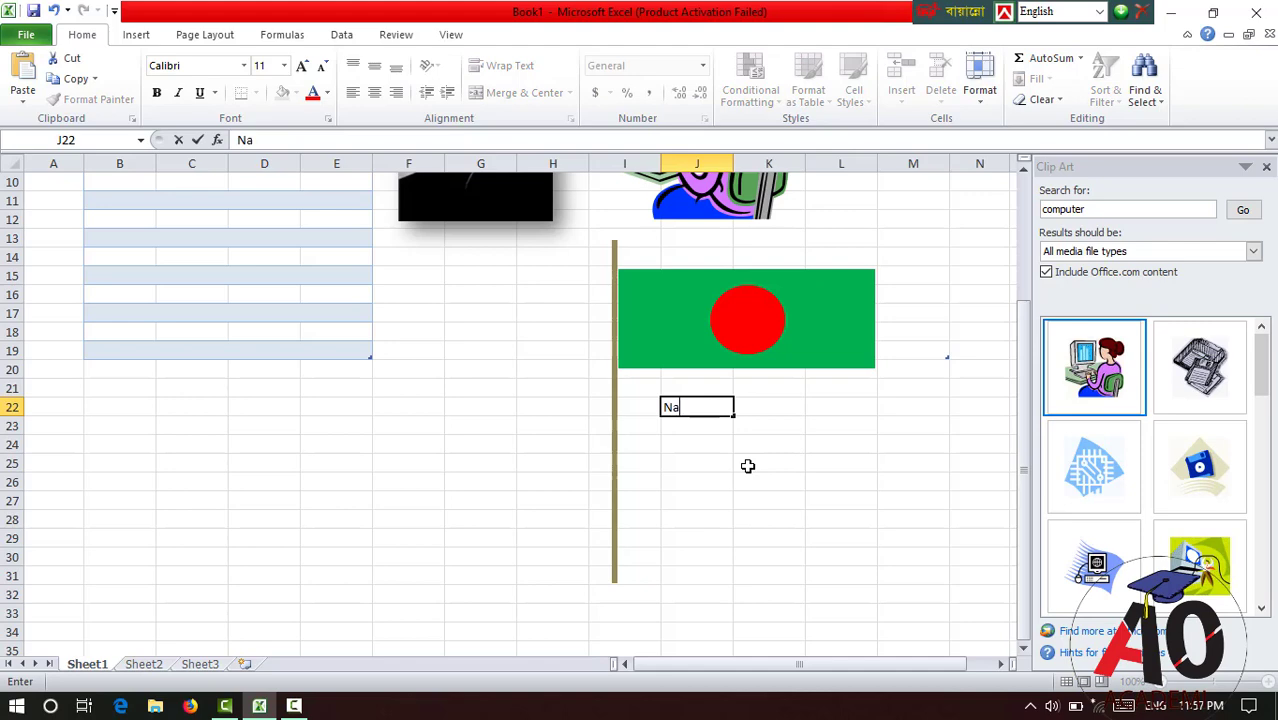
pyautogui.write('tion')
pyautogui.write('al Flag')
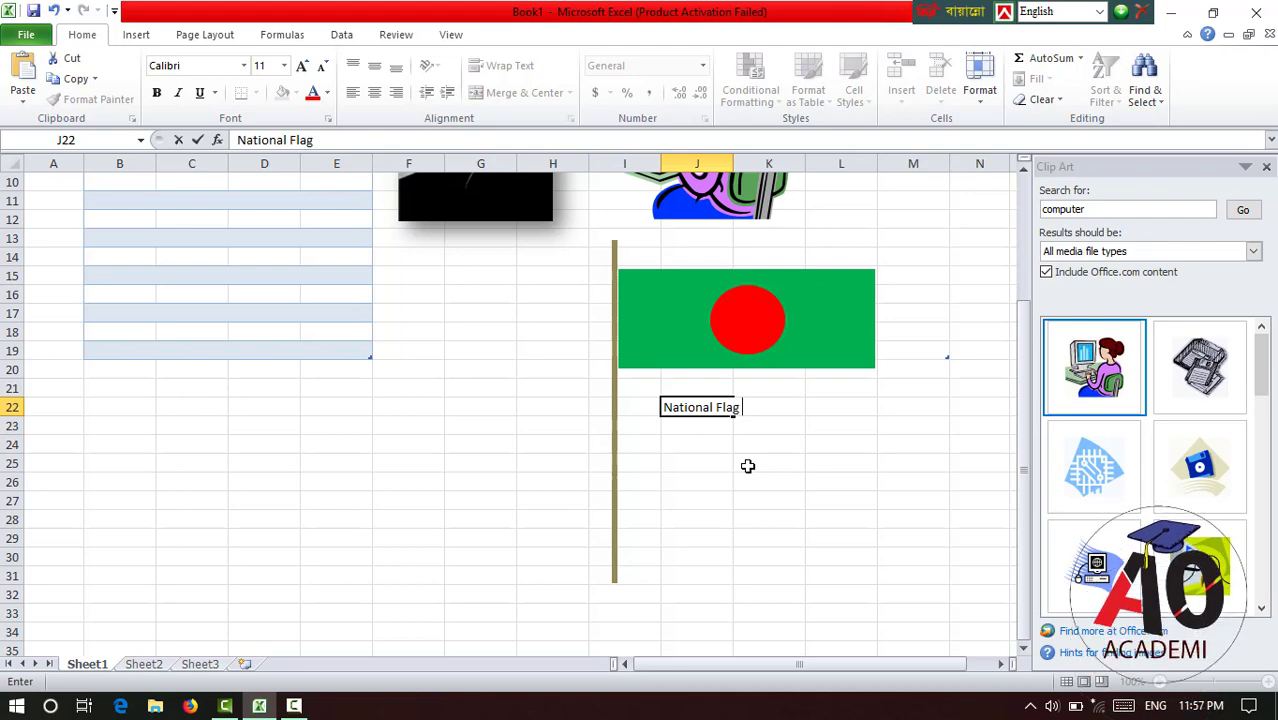
pyautogui.write(' Bang')
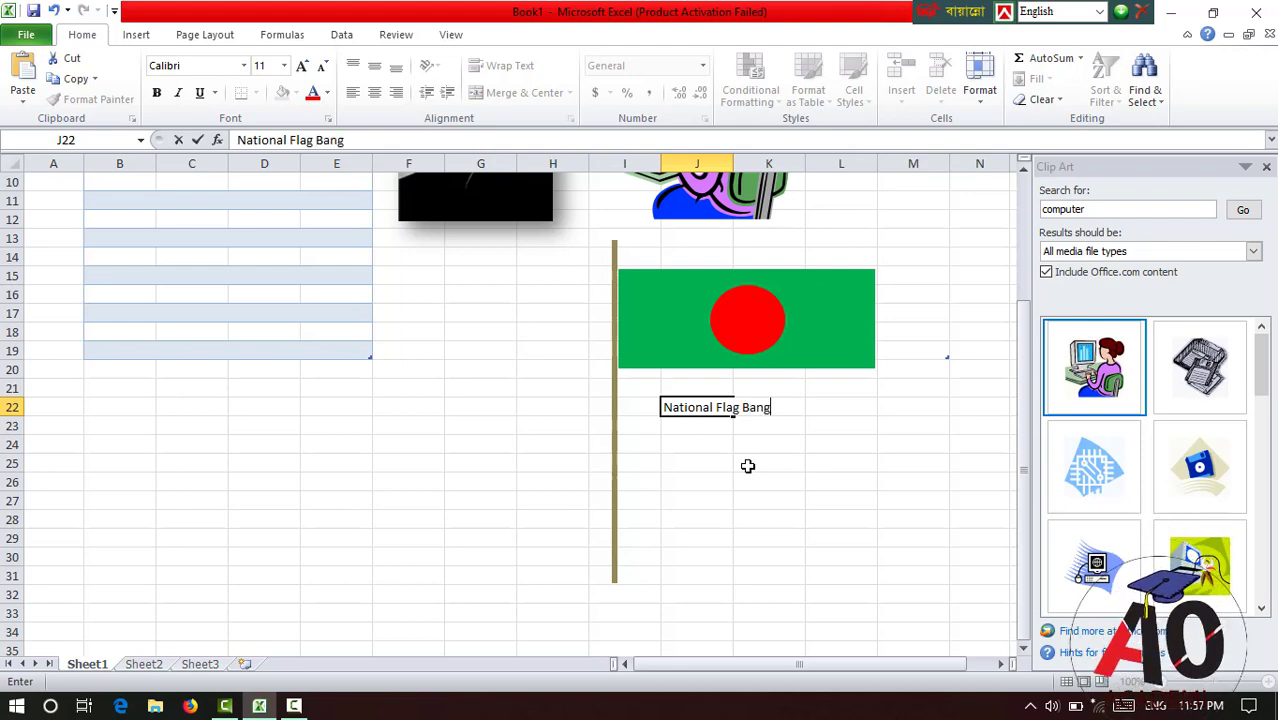
pyautogui.write('ladesh')
pyautogui.click(773, 462)
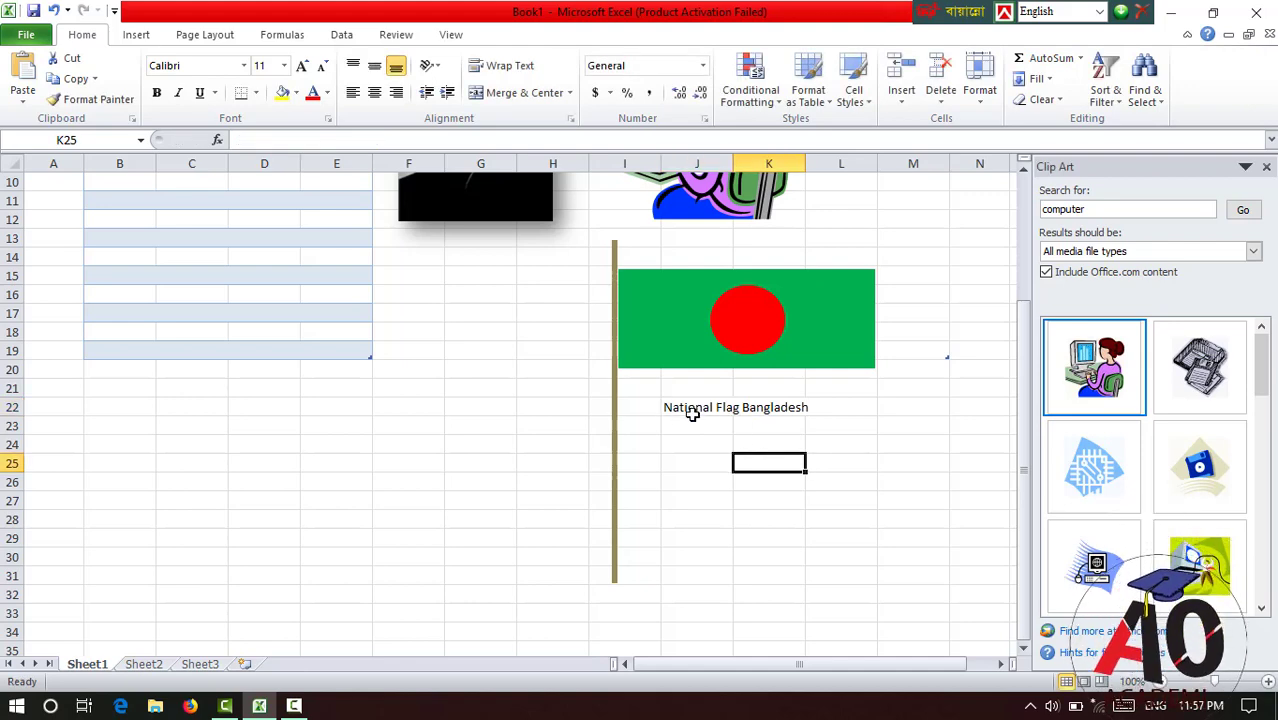
# Merge and centre the caption across J22:K22 and colour it red.
pyautogui.moveTo(700, 410); pyautogui.dragTo(793, 407)
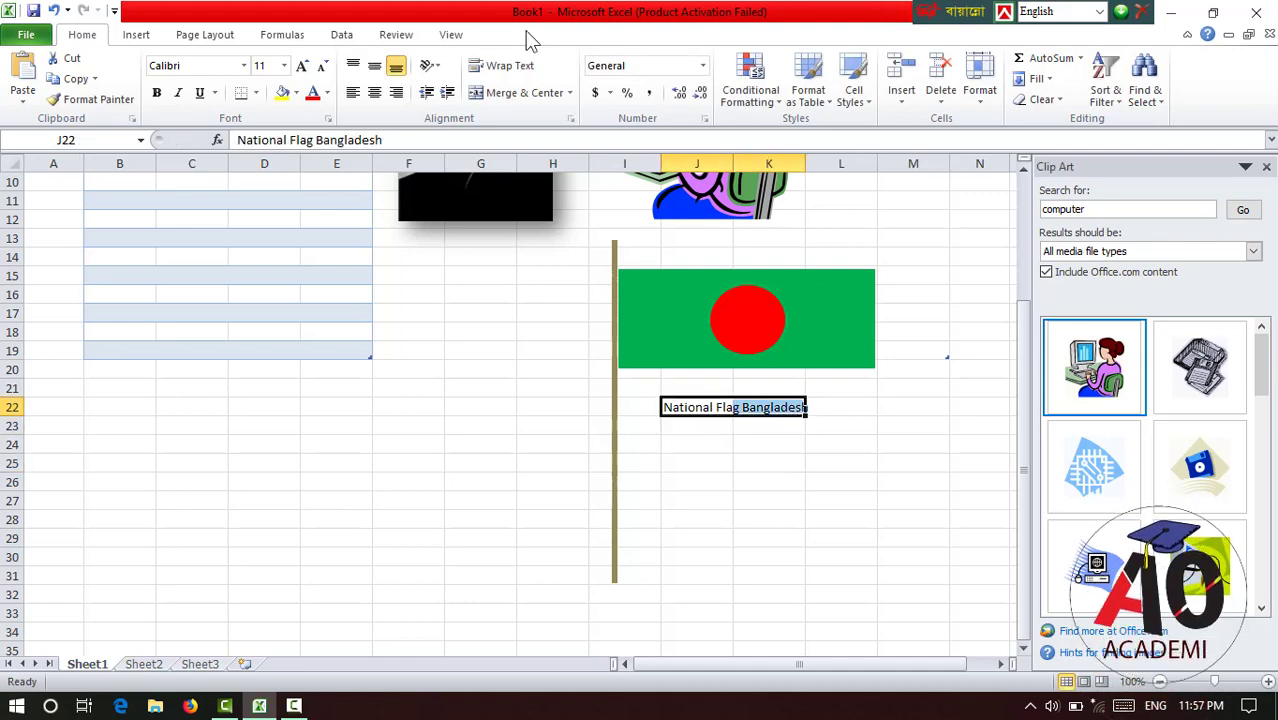
pyautogui.click(538, 92)
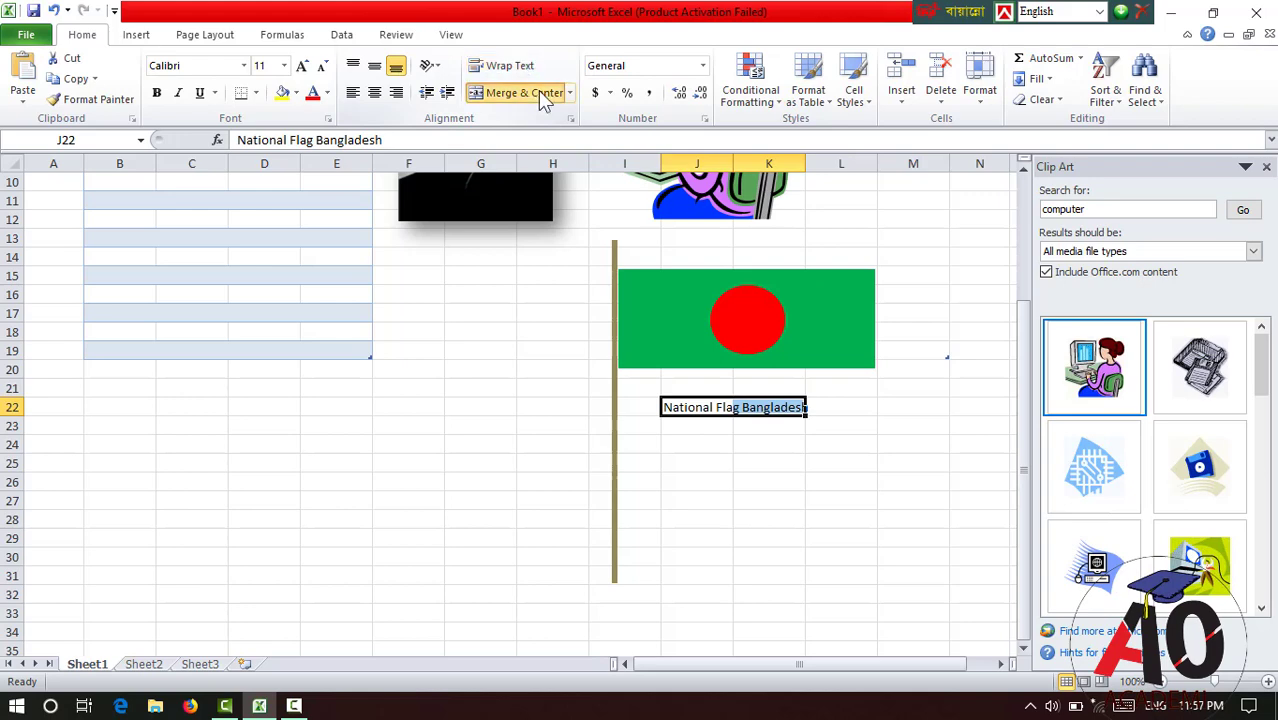
pyautogui.click(312, 94)
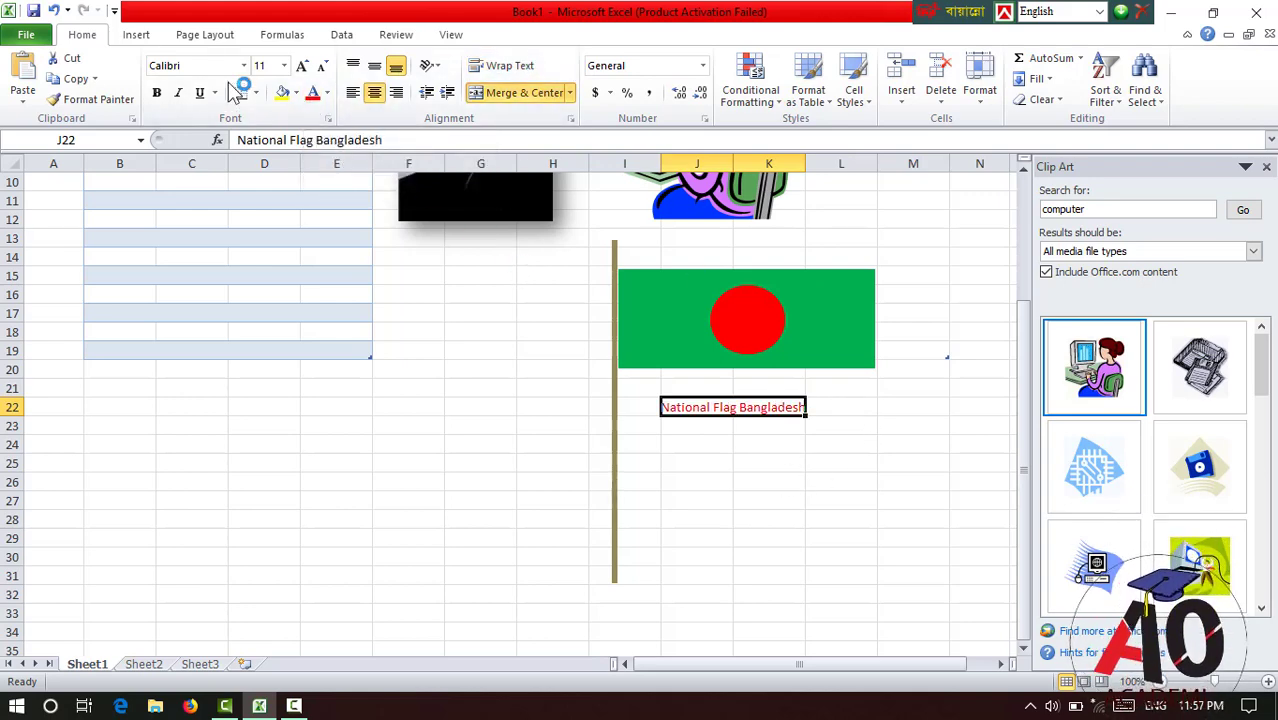
pyautogui.click(736, 511)
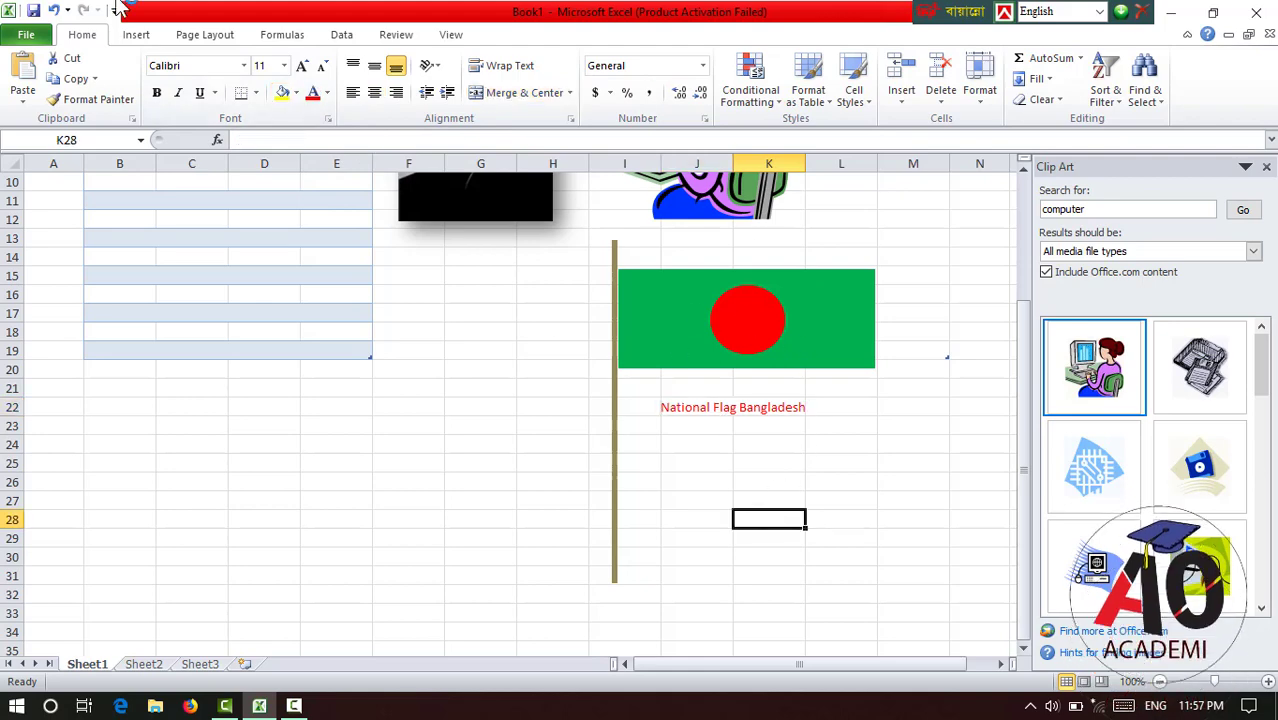
pyautogui.click(136, 34)
pyautogui.click(203, 95)
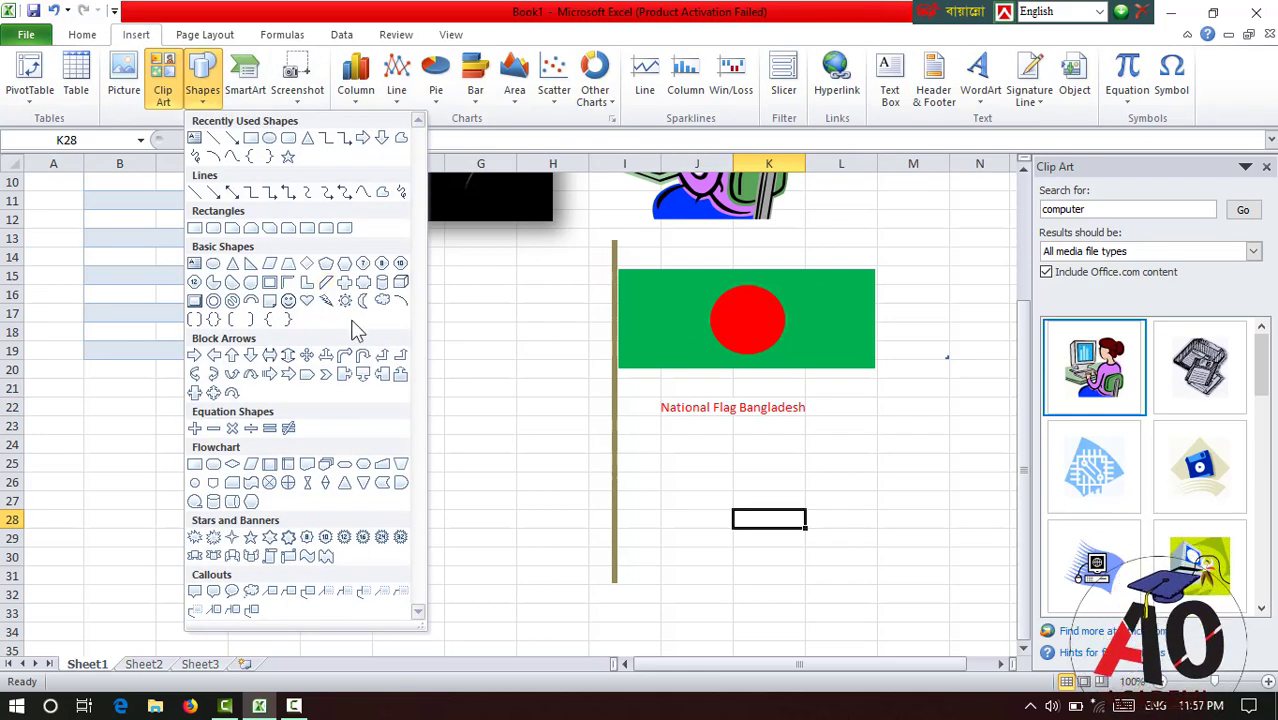
# Draw a smiley face across columns D–F, rows 22–31, and fill it yellow.
pyautogui.click(289, 302)
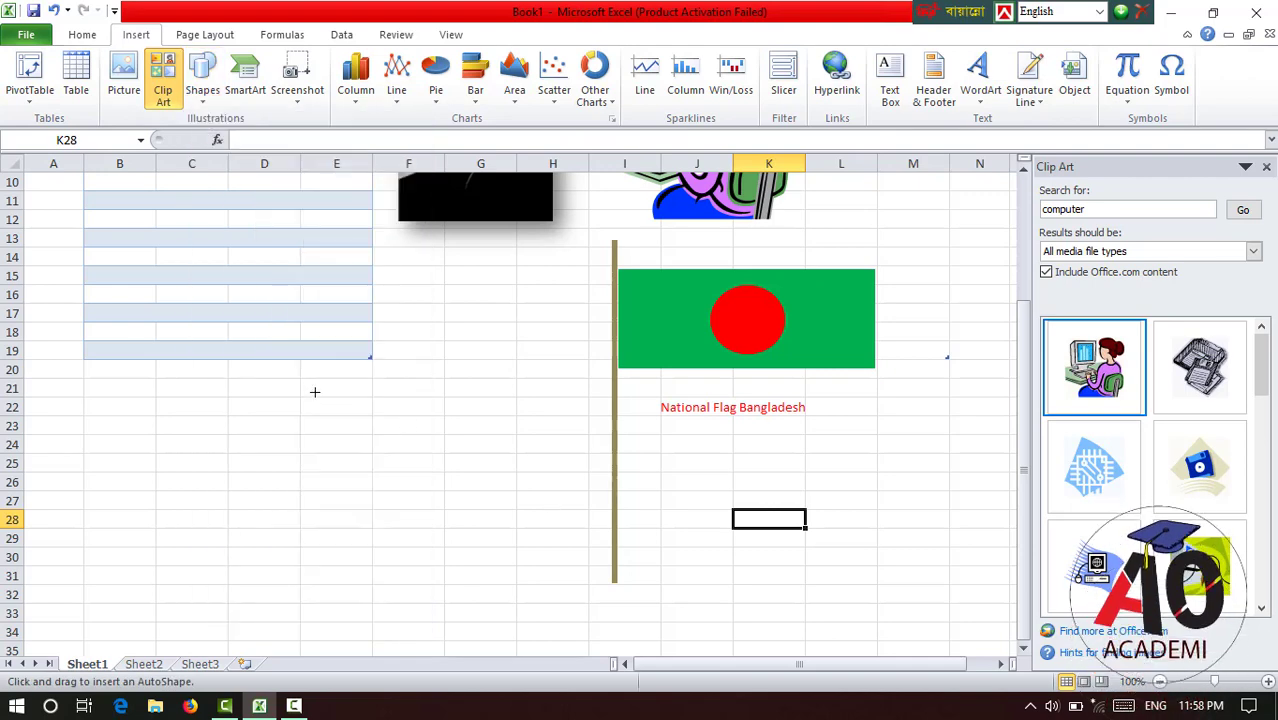
pyautogui.moveTo(288, 405)
pyautogui.mouseDown()
pyautogui.moveTo(476, 585)
pyautogui.moveTo(470, 569)
pyautogui.mouseUp()
pyautogui.click(688, 60)
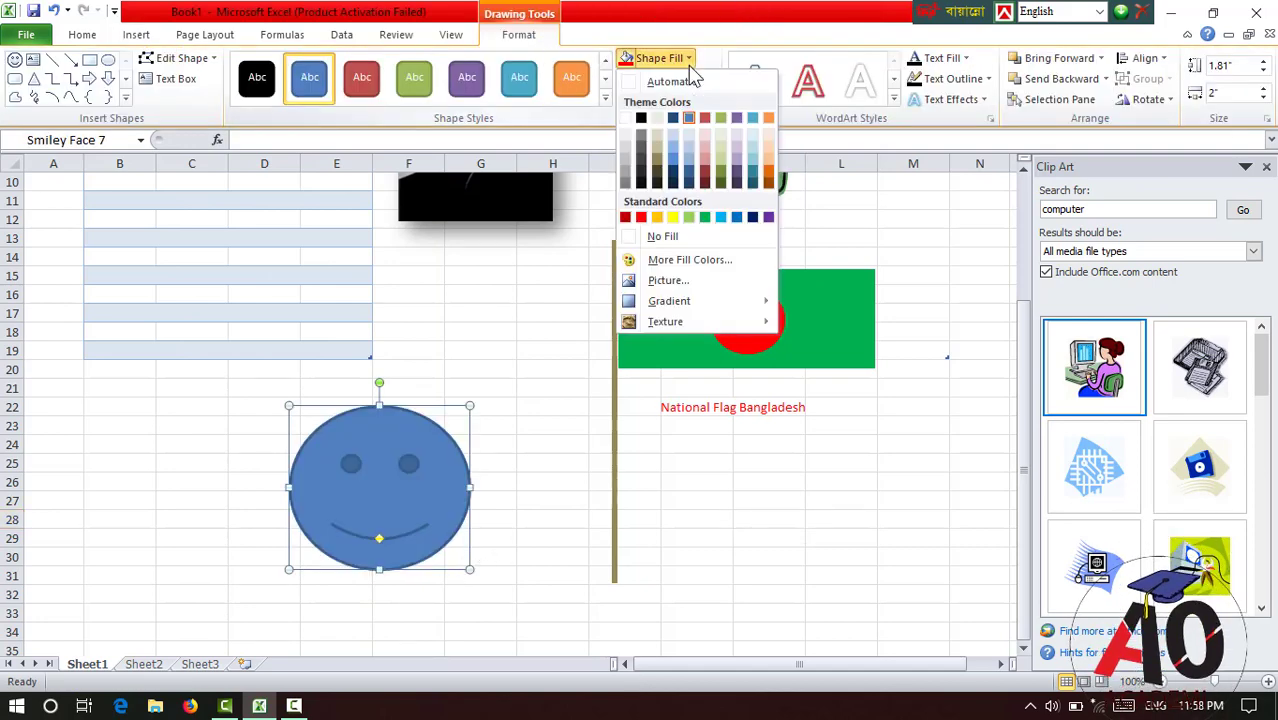
pyautogui.click(671, 218)
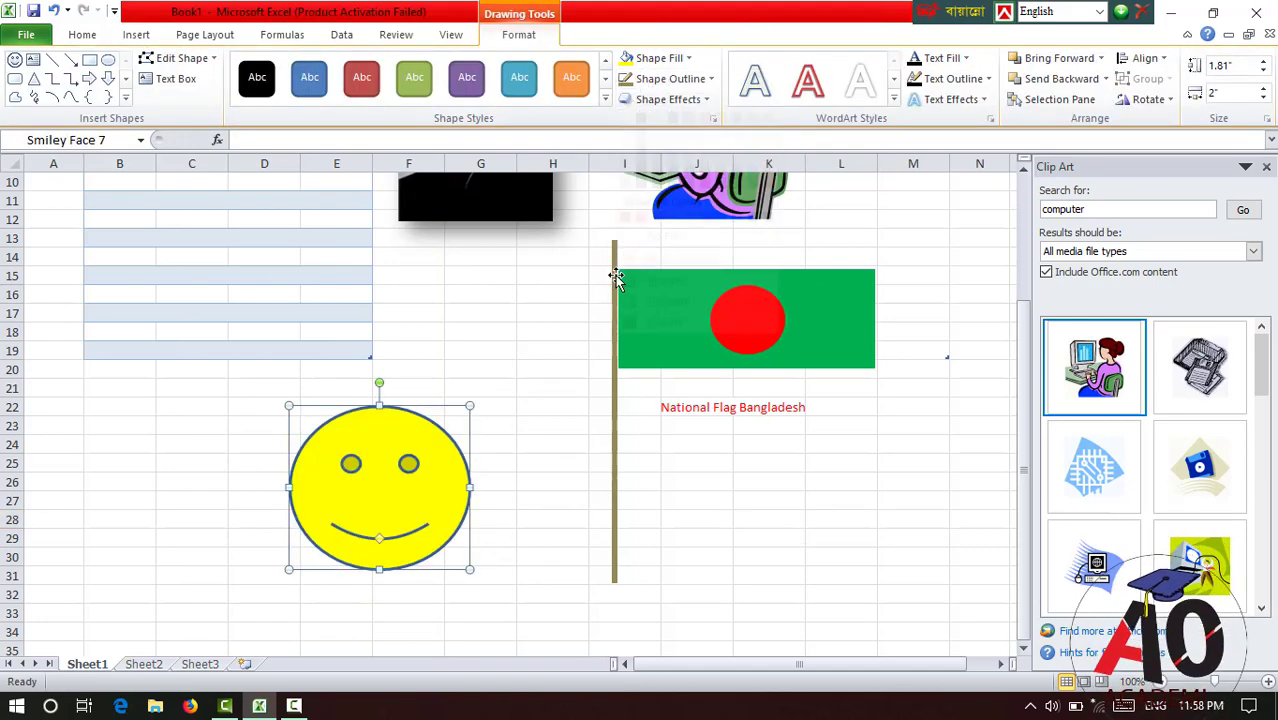
pyautogui.click(551, 404)
pyautogui.click(148, 38)
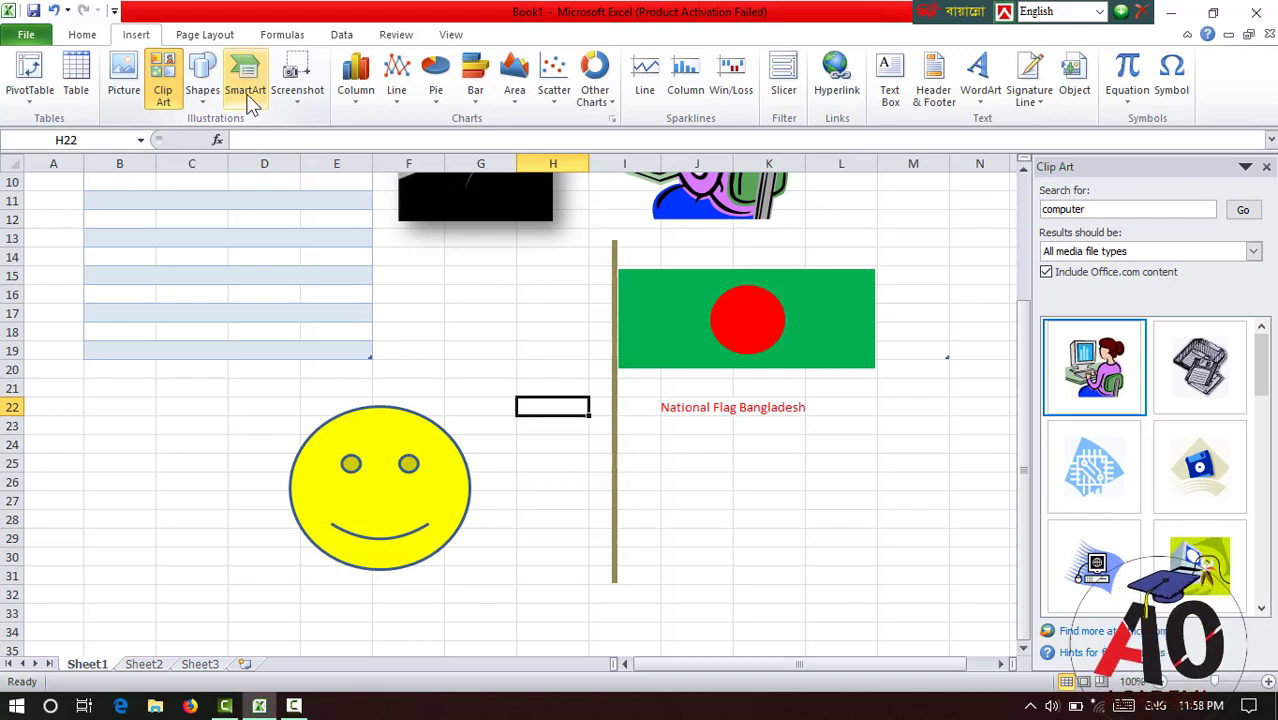
pyautogui.scroll(-4, 600, 395)
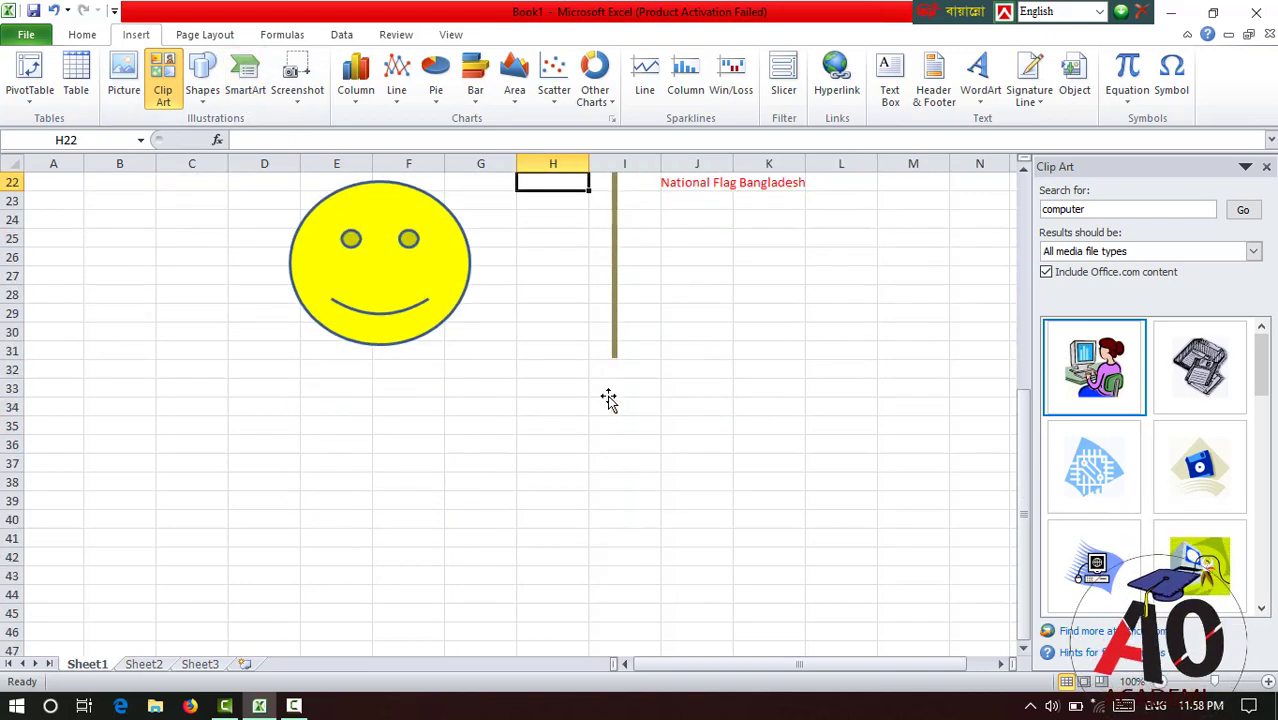
pyautogui.scroll(-1, 597, 390)
pyautogui.scroll(-1, 595, 382)
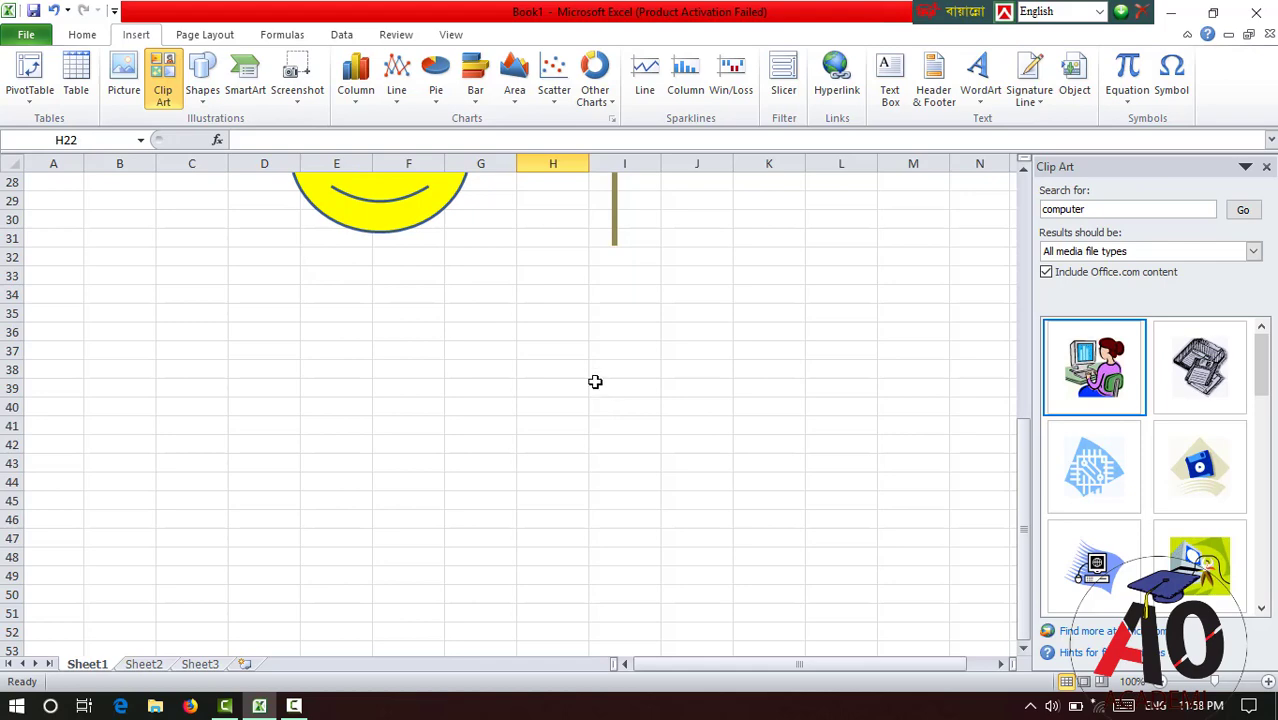
# Insert the Basic Cycle layout from the SmartArt Cycle category.
pyautogui.click(254, 85)
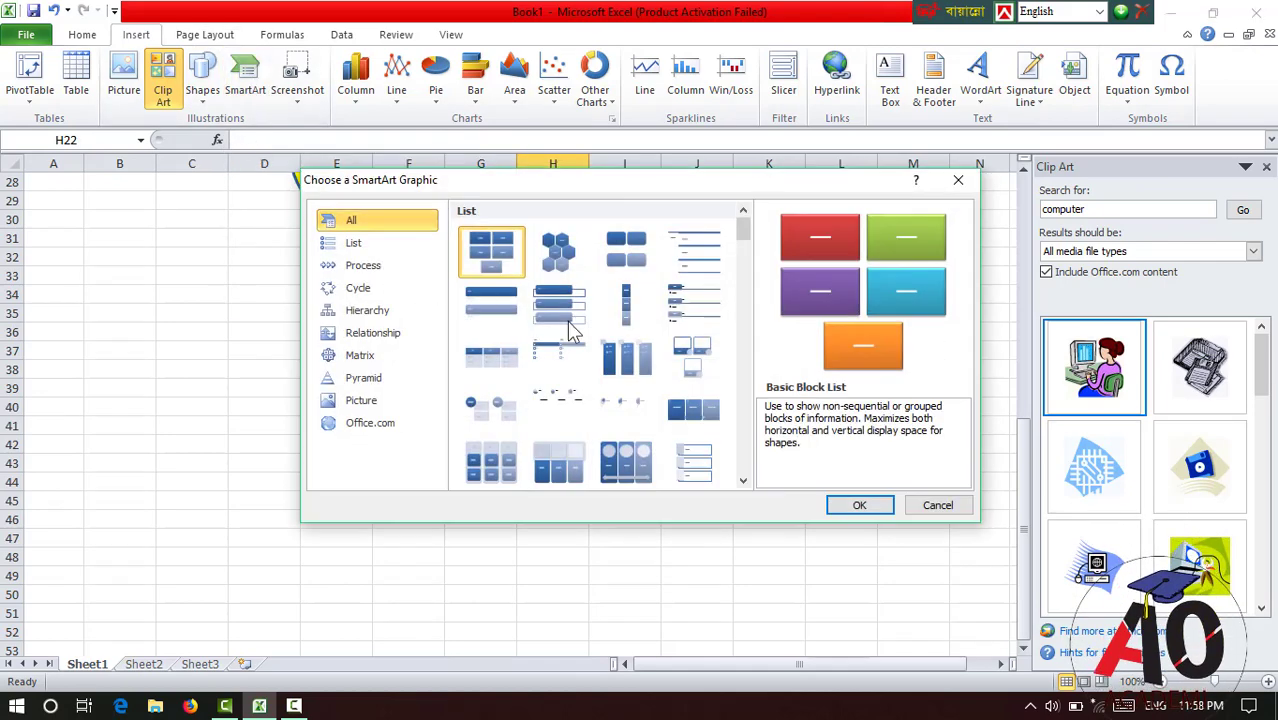
pyautogui.moveTo(660, 187); pyautogui.dragTo(598, 188)
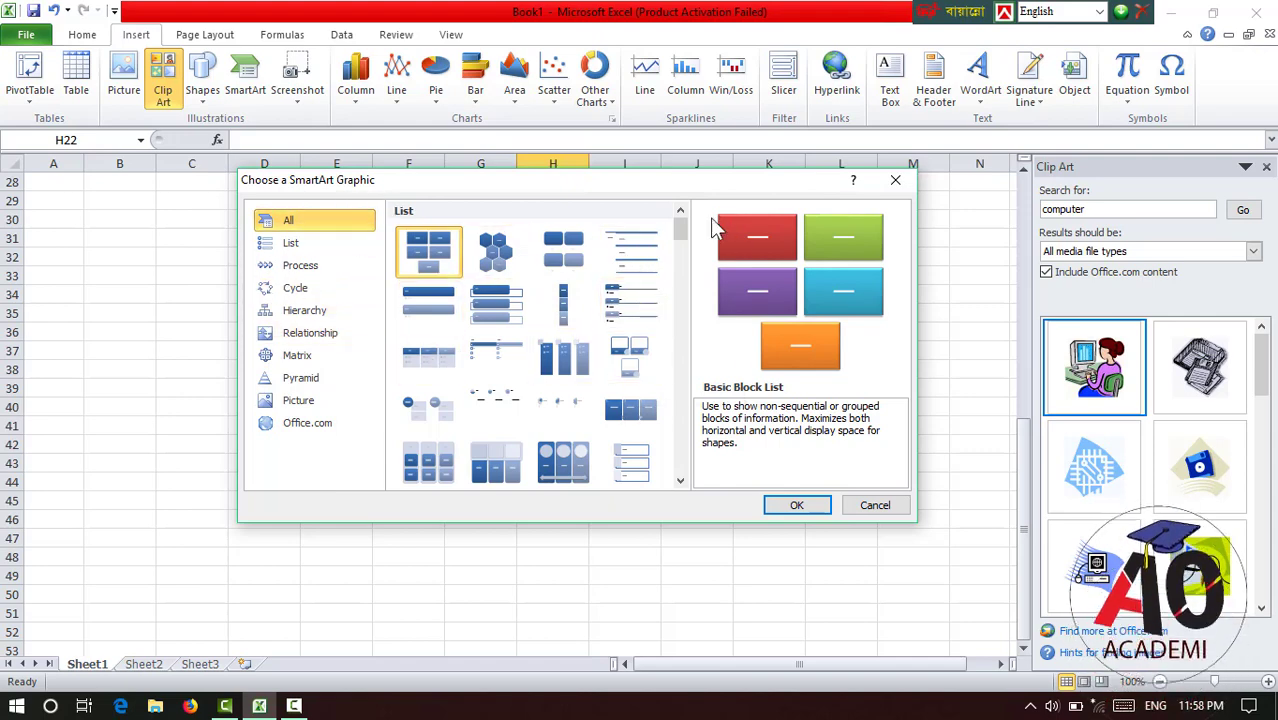
pyautogui.moveTo(679, 226)
pyautogui.mouseDown()
pyautogui.moveTo(676, 458)
pyautogui.moveTo(673, 217)
pyautogui.mouseUp()
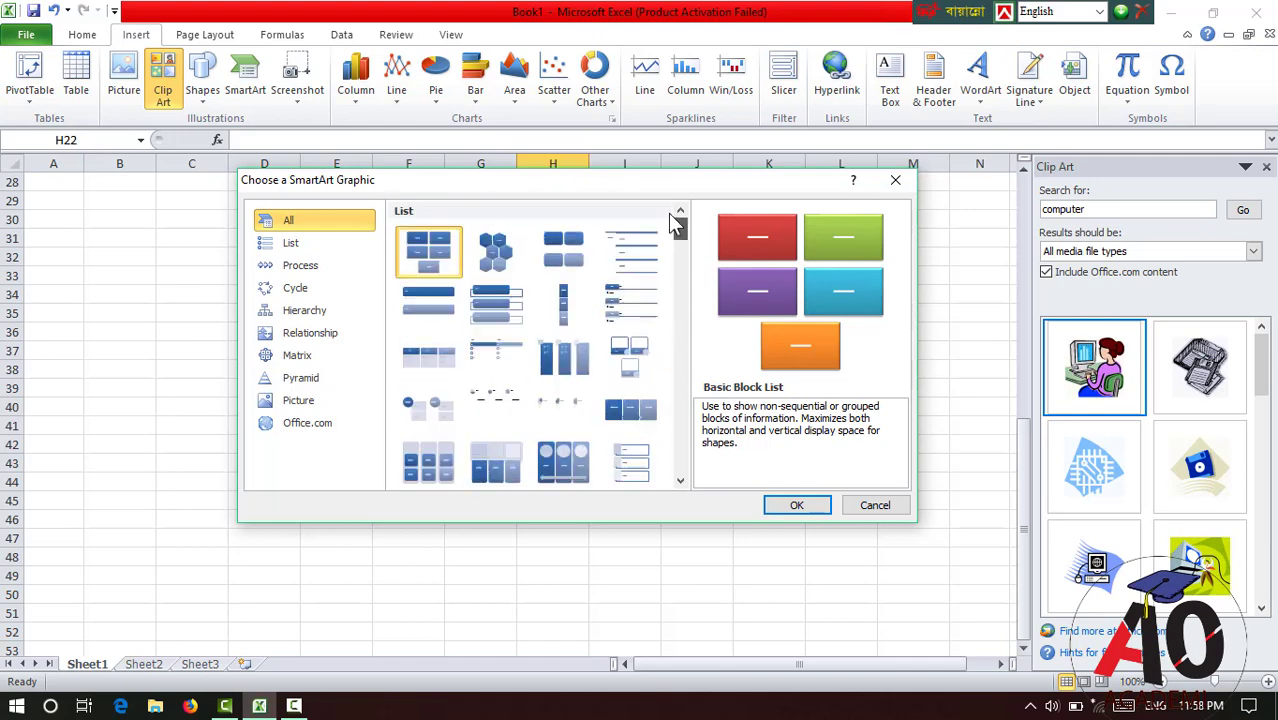
pyautogui.click(298, 250)
pyautogui.click(300, 265)
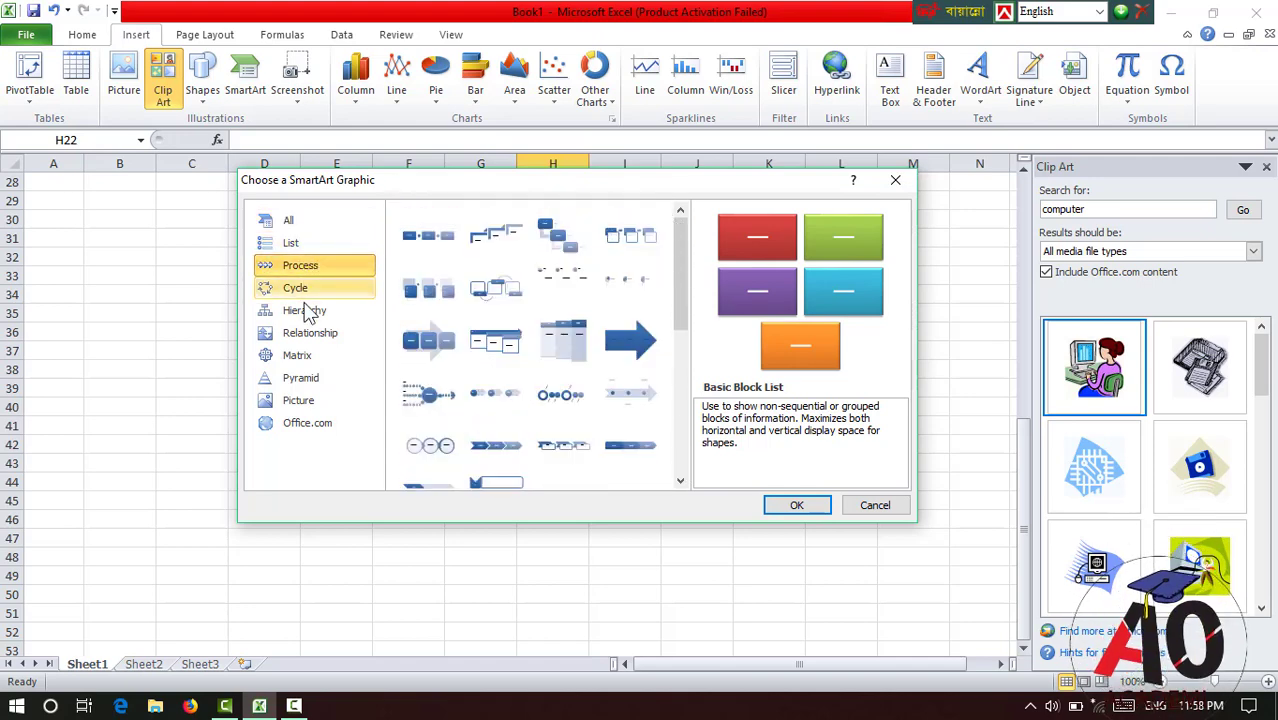
pyautogui.click(305, 289)
pyautogui.click(300, 265)
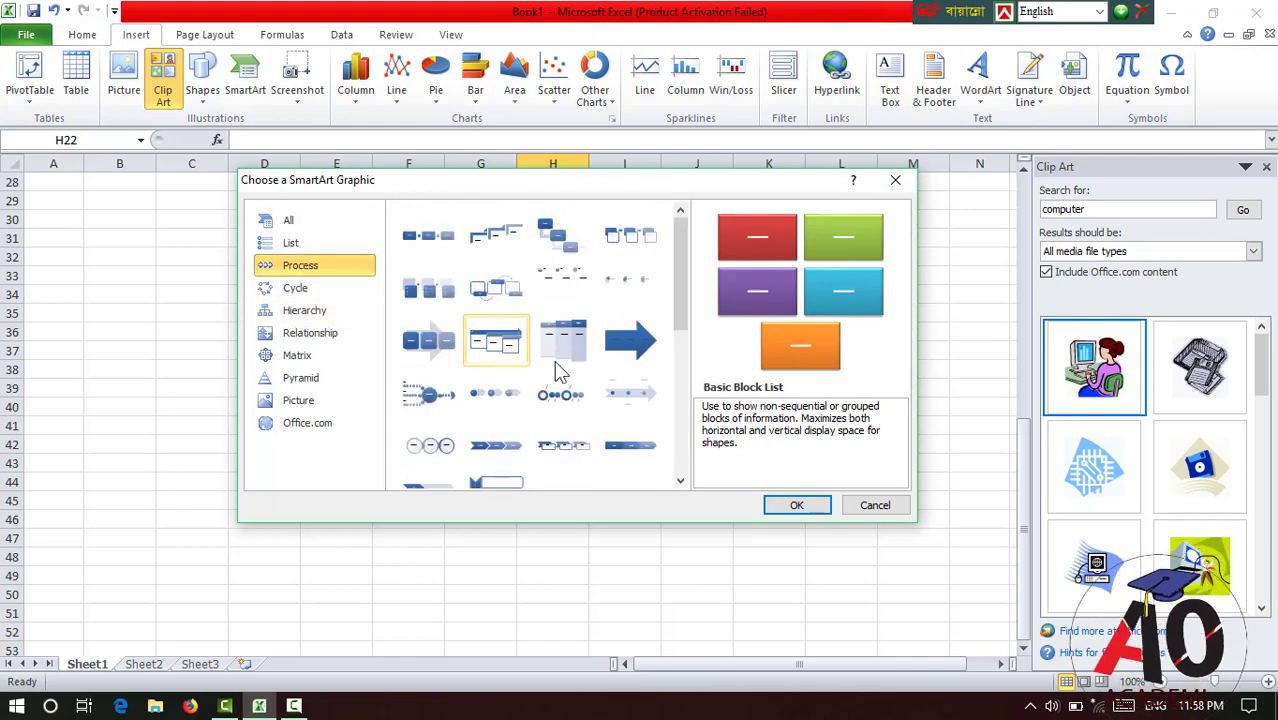
pyautogui.click(330, 243)
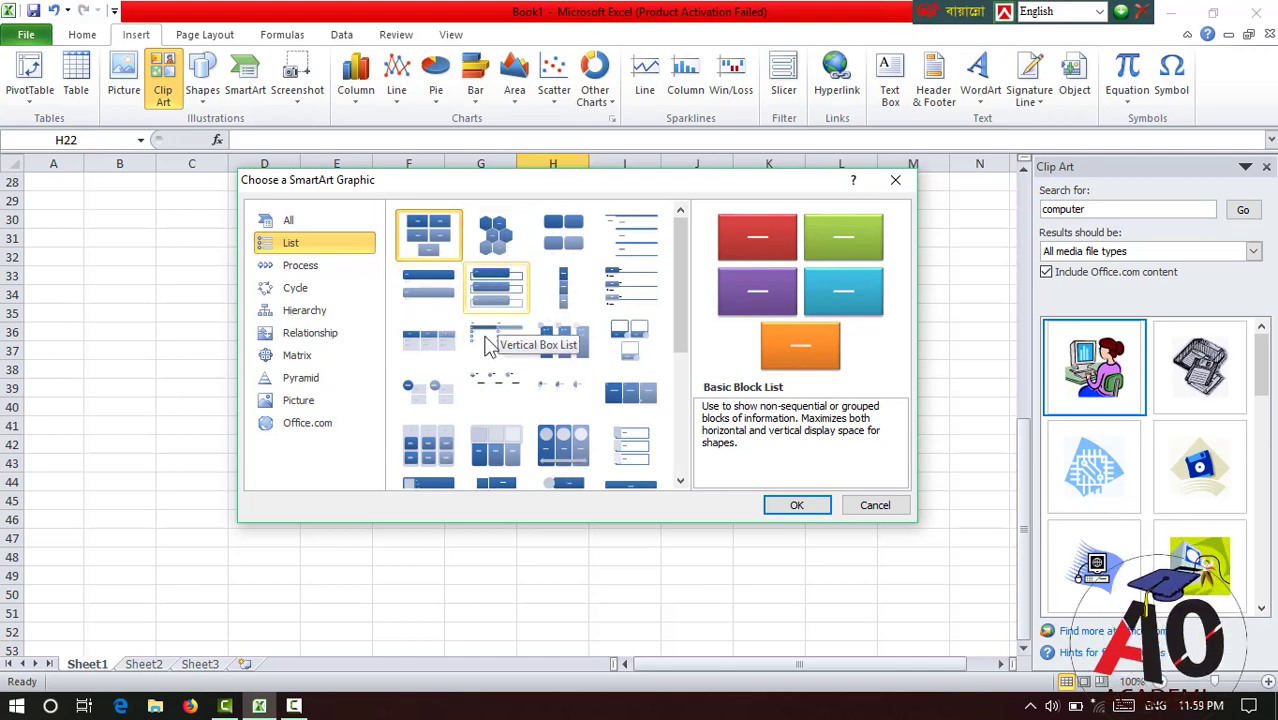
pyautogui.moveTo(683, 289); pyautogui.dragTo(680, 363)
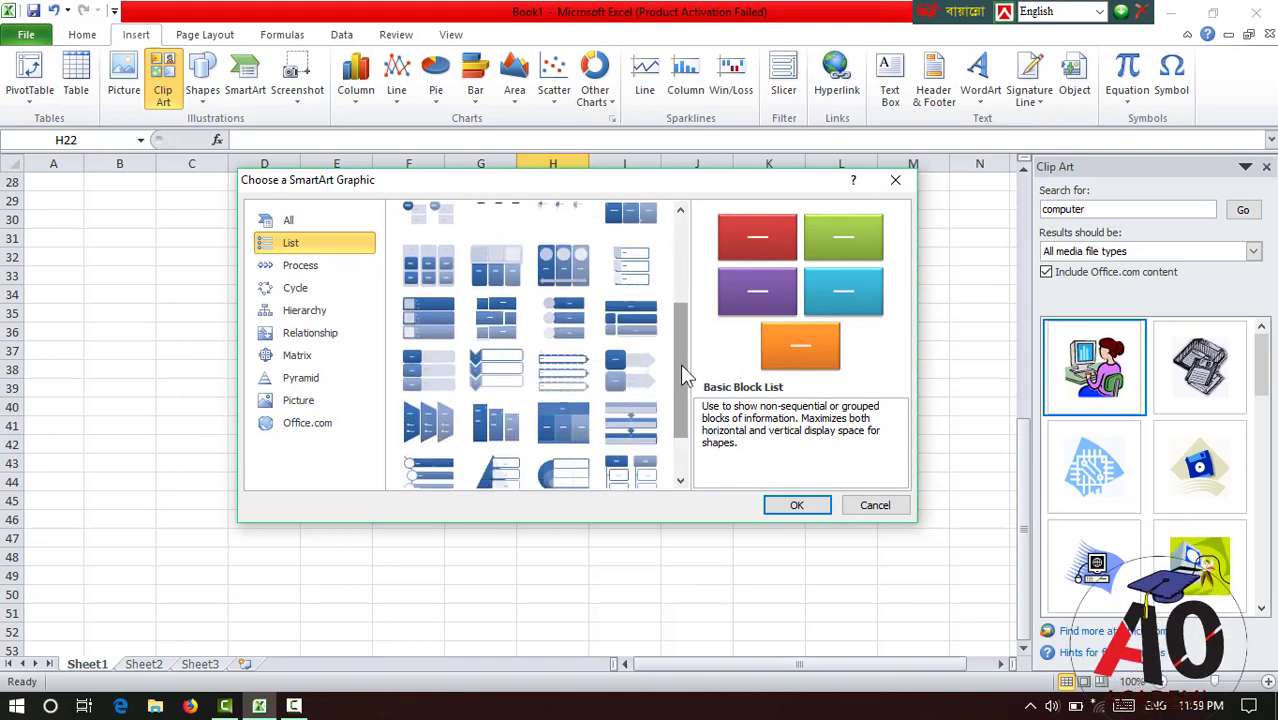
pyautogui.click(324, 290)
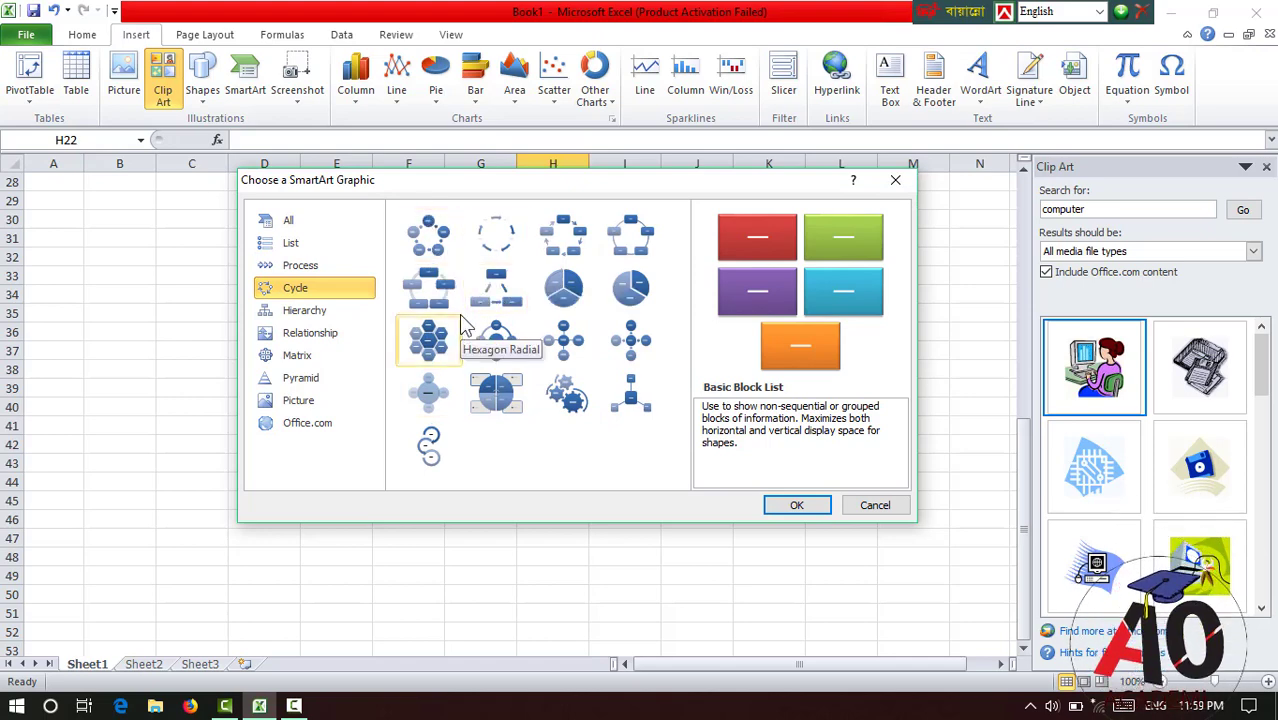
pyautogui.click(430, 237)
pyautogui.click(810, 508)
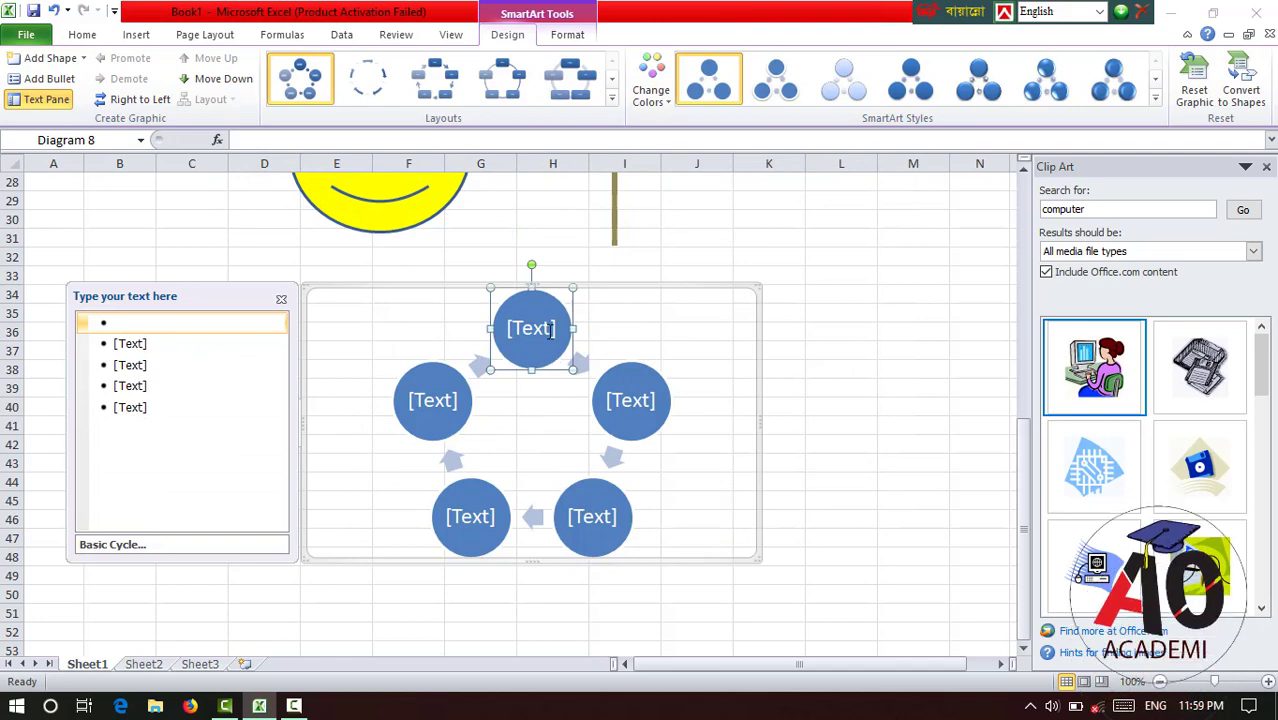
# Type xcvx, xcvx, xcxv, xcv and cxv into the five cycle circles, clockwise from the top.
pyautogui.click(533, 333)
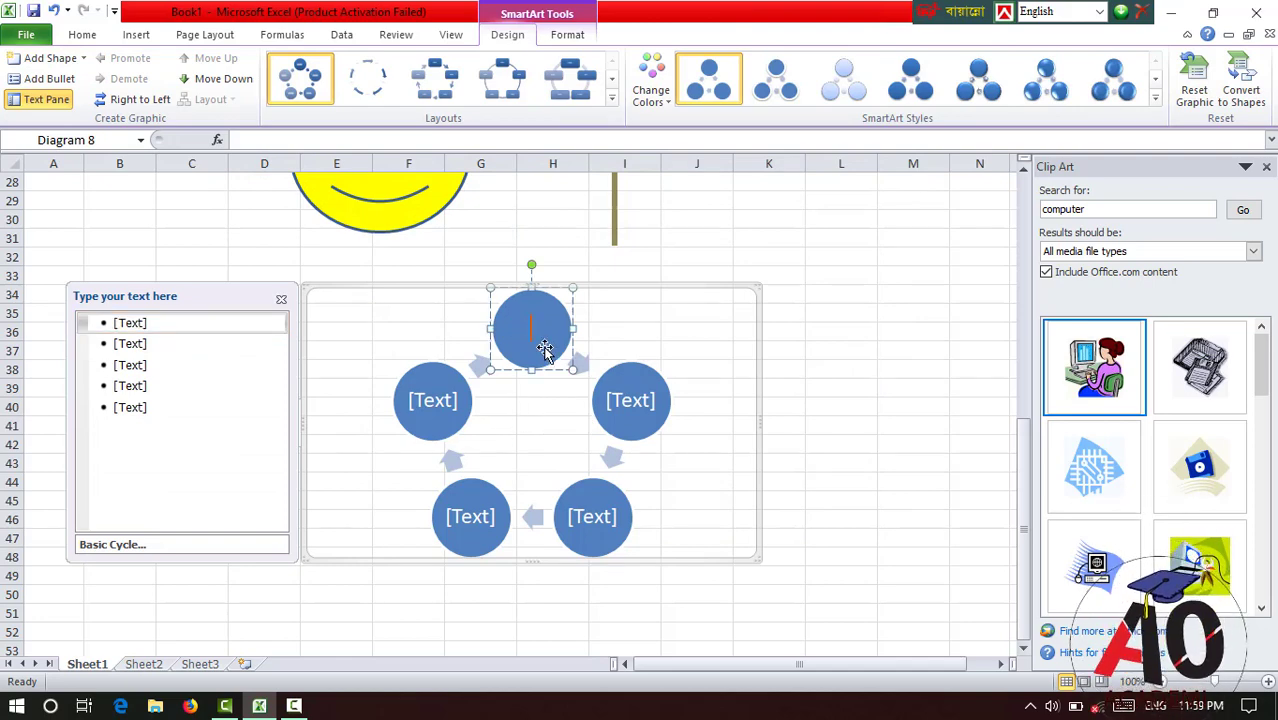
pyautogui.write('xcvx')
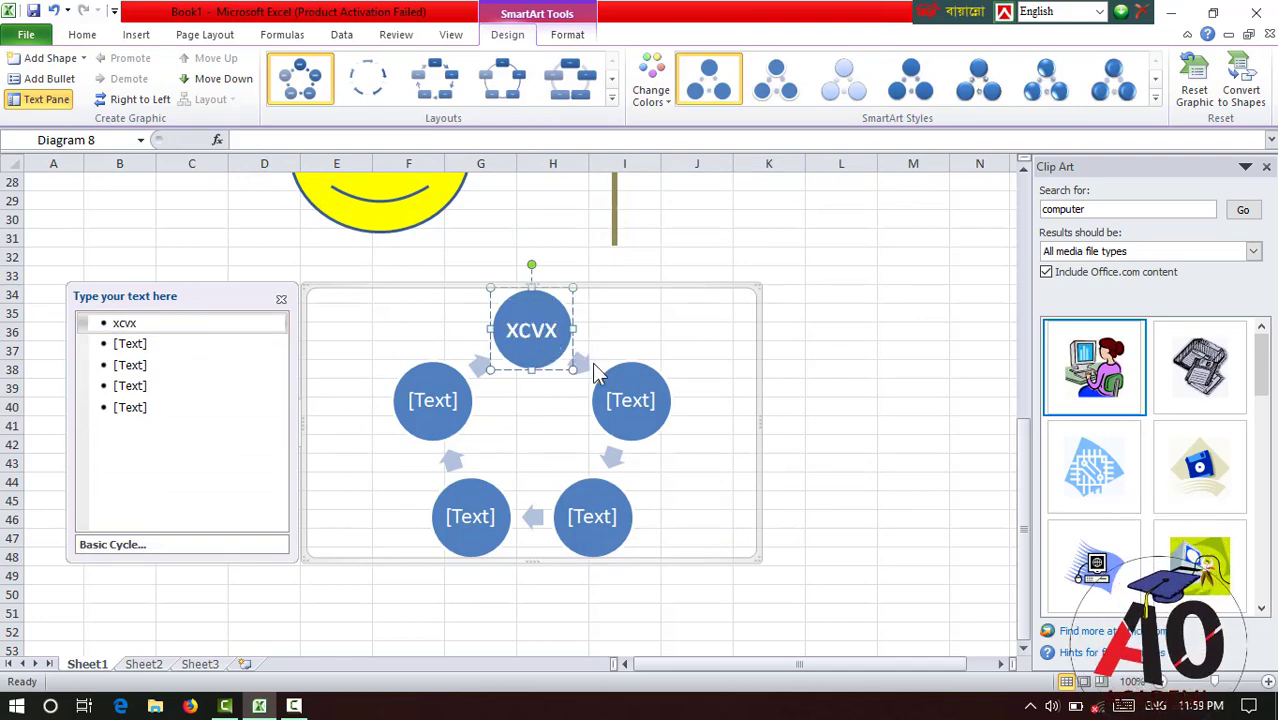
pyautogui.click(628, 392)
pyautogui.write('xcvx')
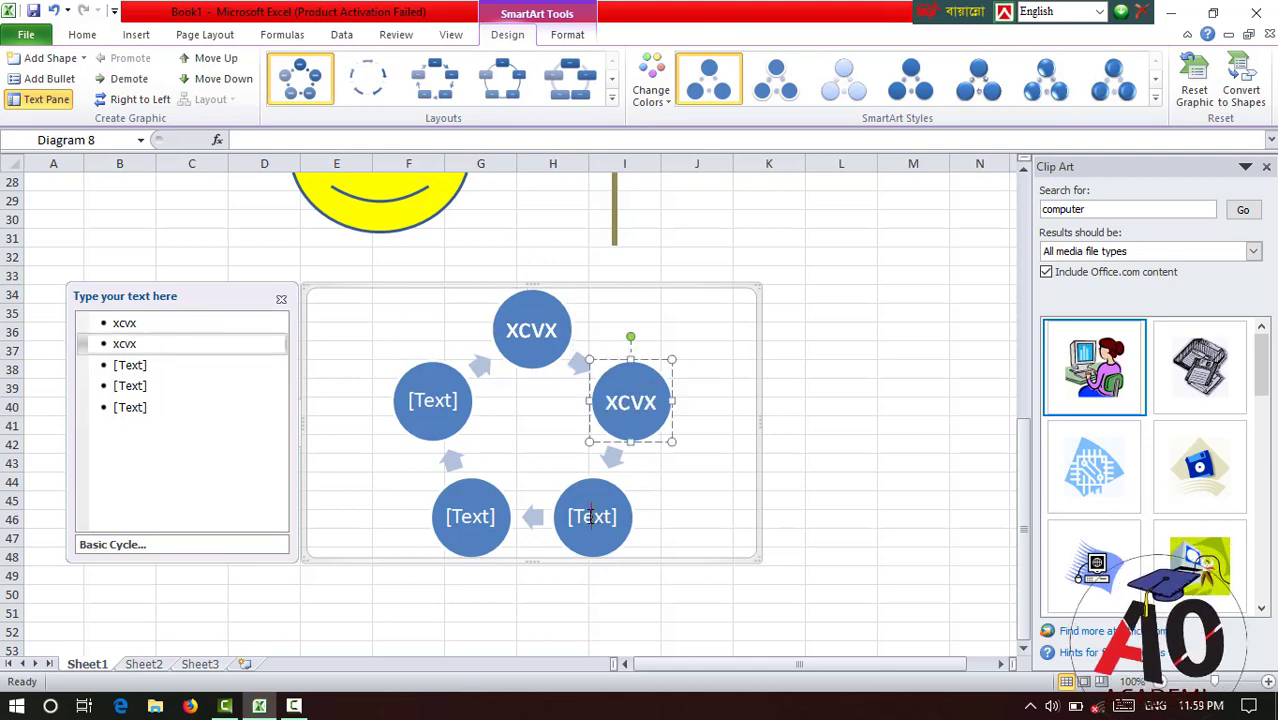
pyautogui.click(590, 514)
pyautogui.write('xcxv')
pyautogui.click(470, 512)
pyautogui.write('xcv')
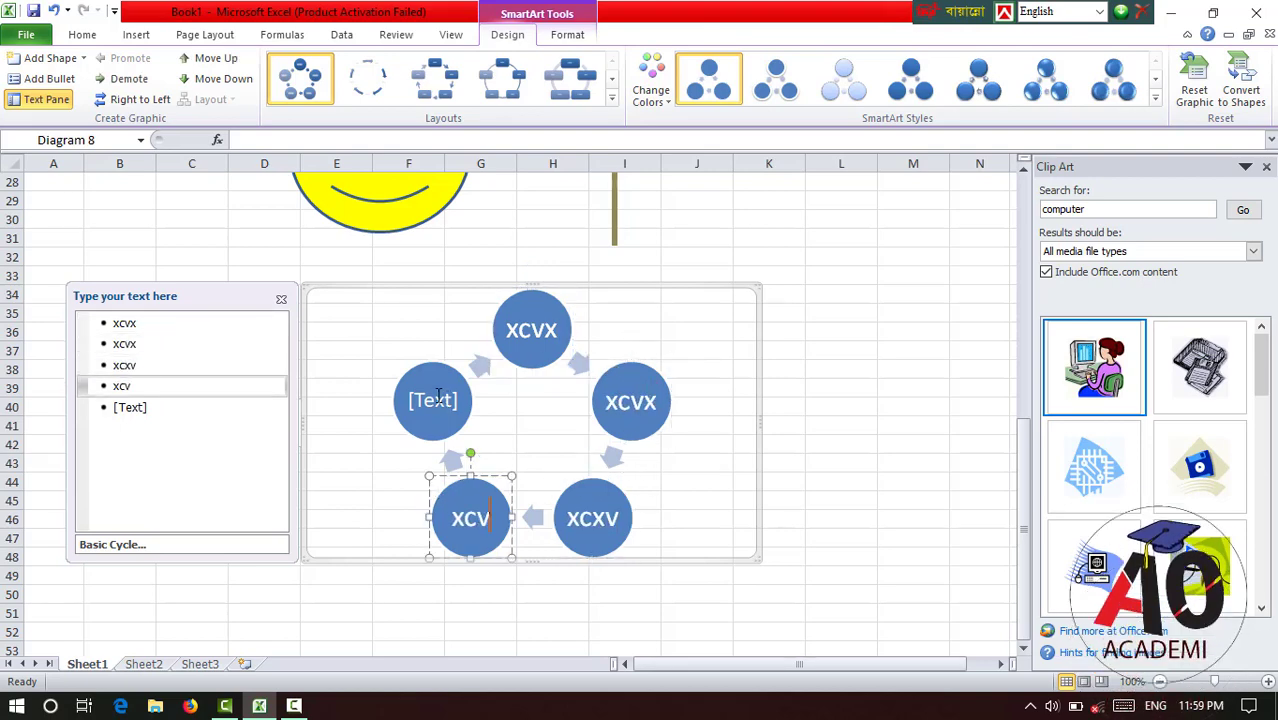
pyautogui.click(440, 400)
pyautogui.write('cxv')
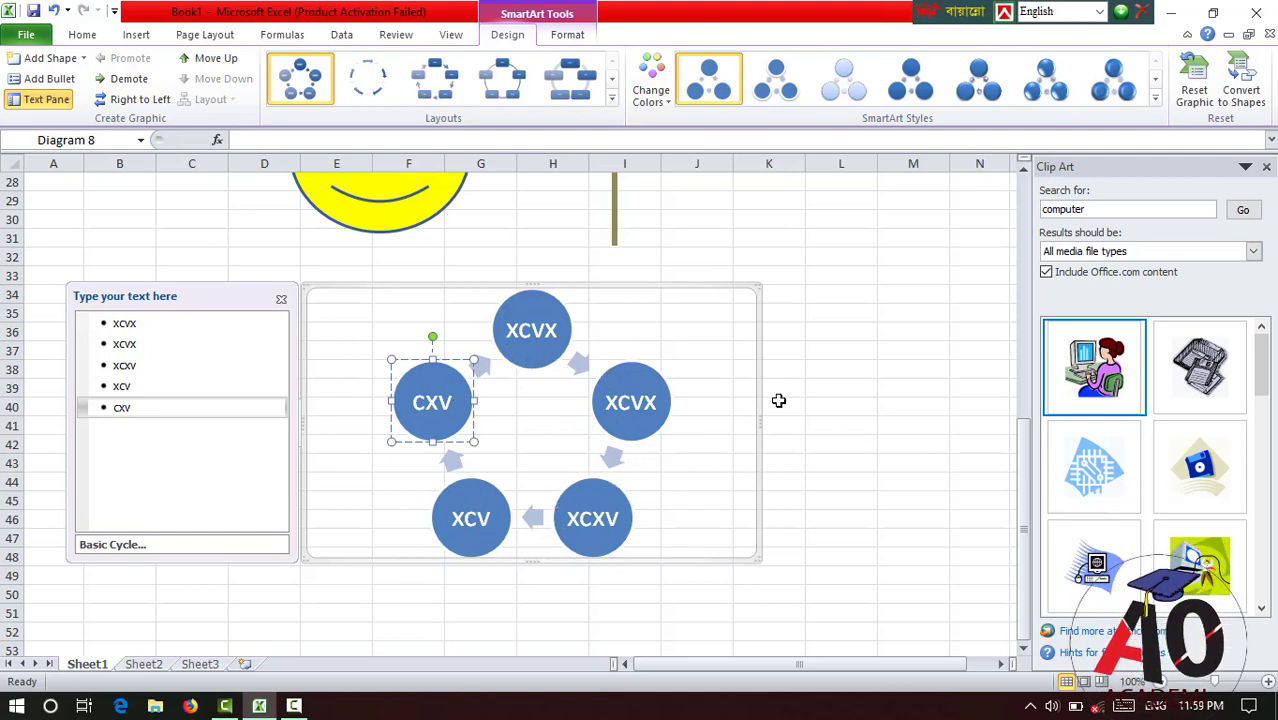
pyautogui.click(813, 426)
pyautogui.scroll(-1, 813, 429)
pyautogui.scroll(-2, 813, 429)
pyautogui.click(690, 368)
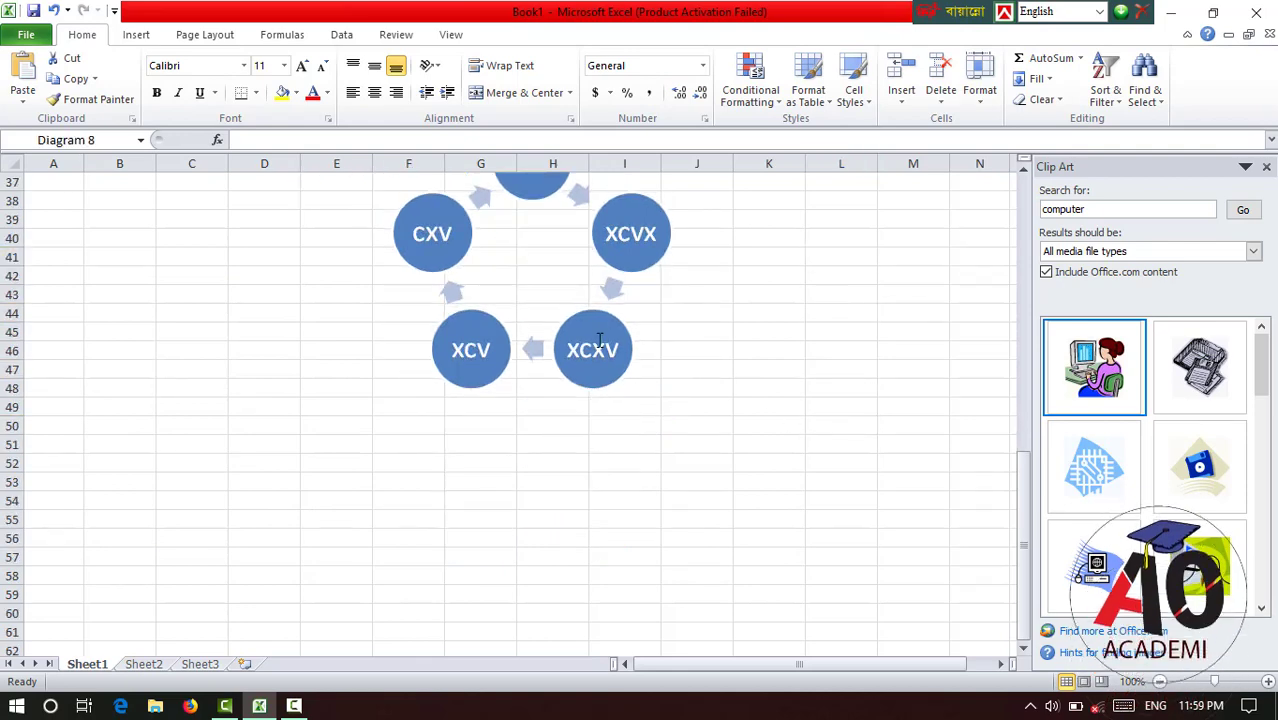
# Fill the XCXV cycle circle with green.
pyautogui.click(652, 395)
pyautogui.click(598, 362)
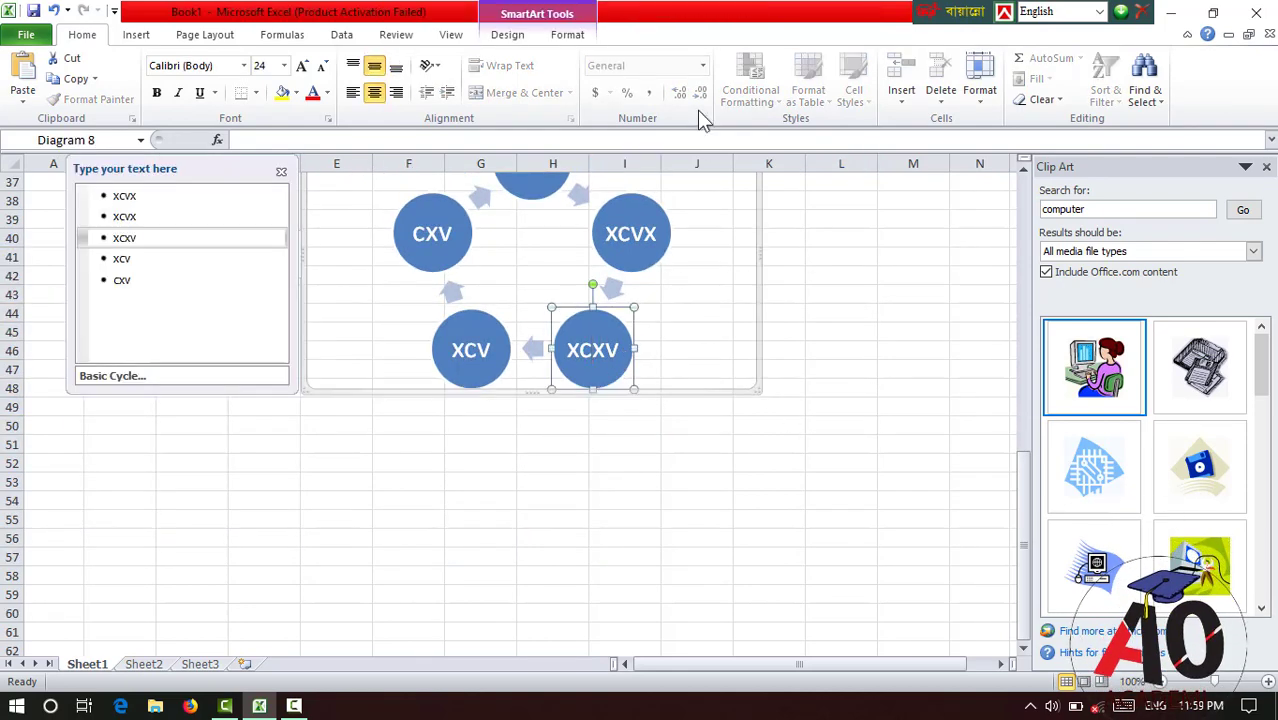
pyautogui.click(515, 34)
pyautogui.click(566, 34)
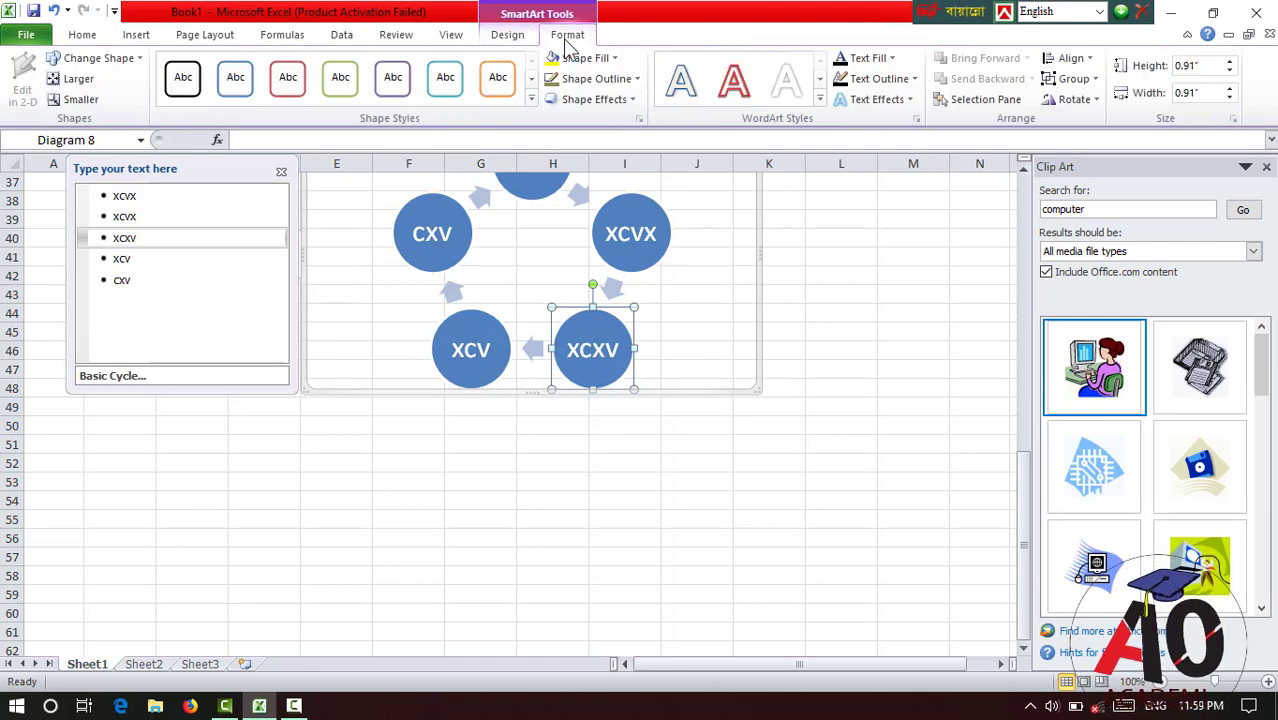
pyautogui.click(615, 57)
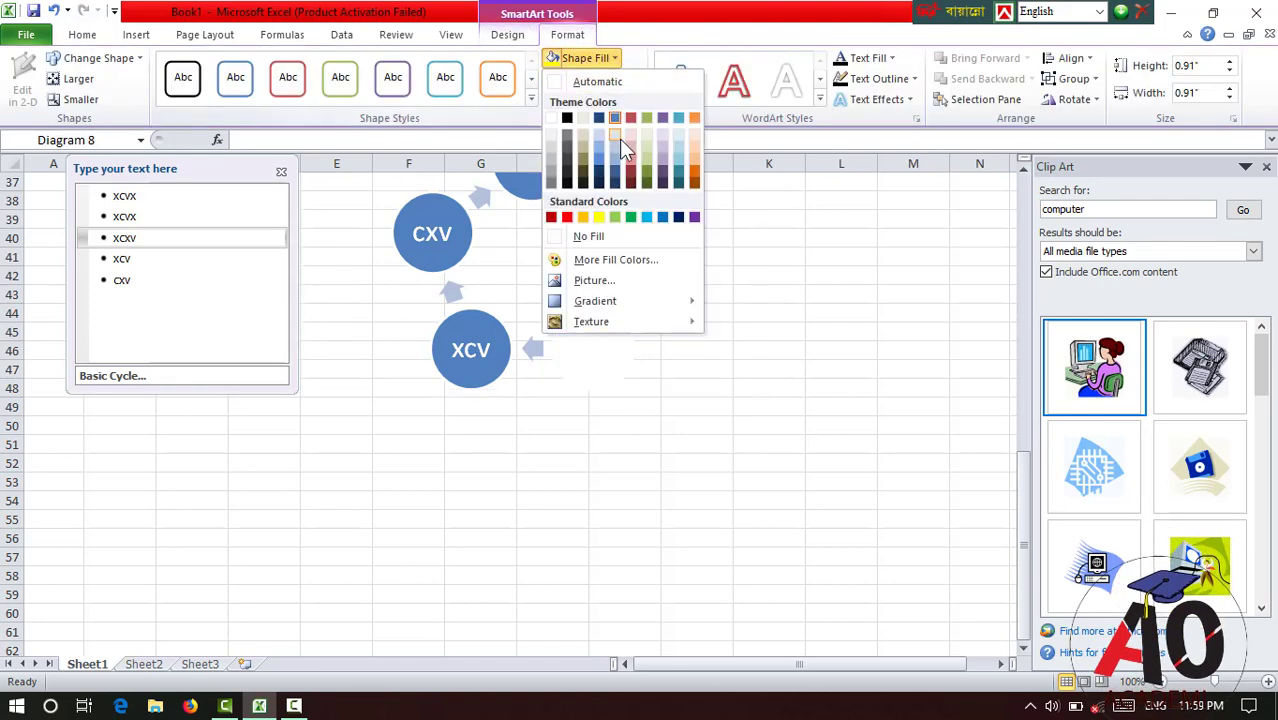
pyautogui.click(626, 214)
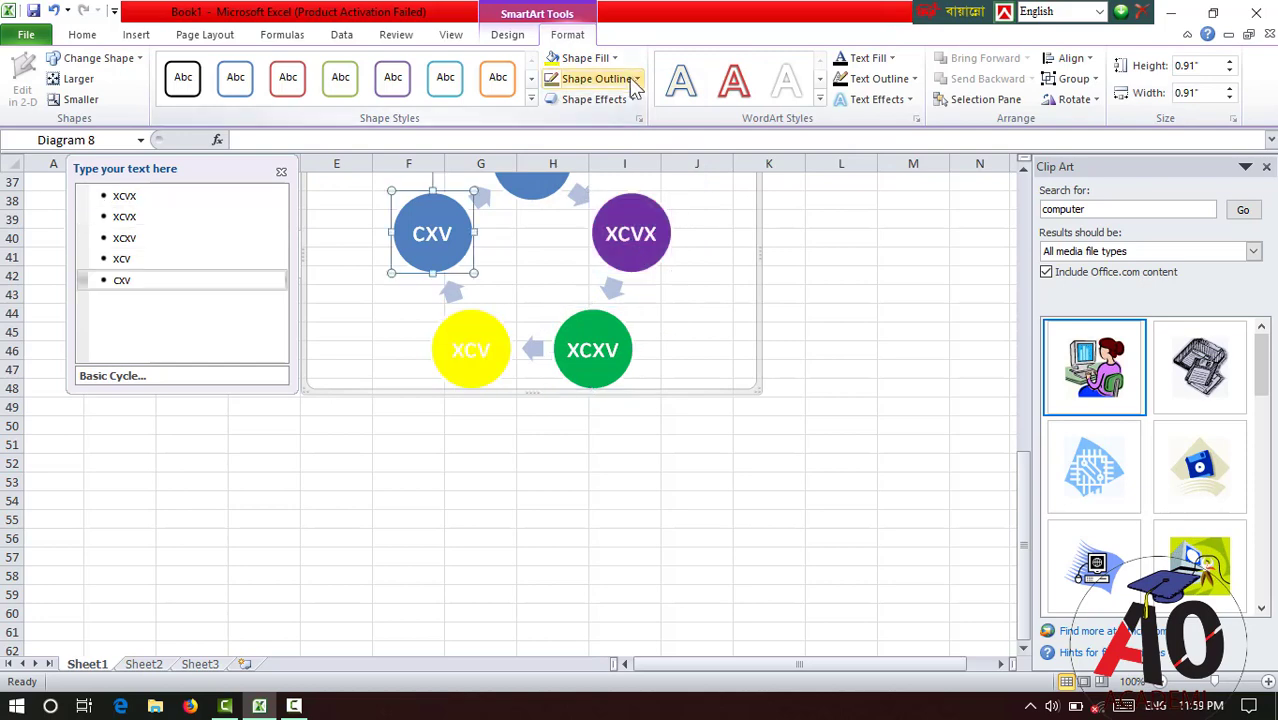
# Fill the CXV circle with orange, then deselect the diagram at cell K41.
pyautogui.click(588, 57)
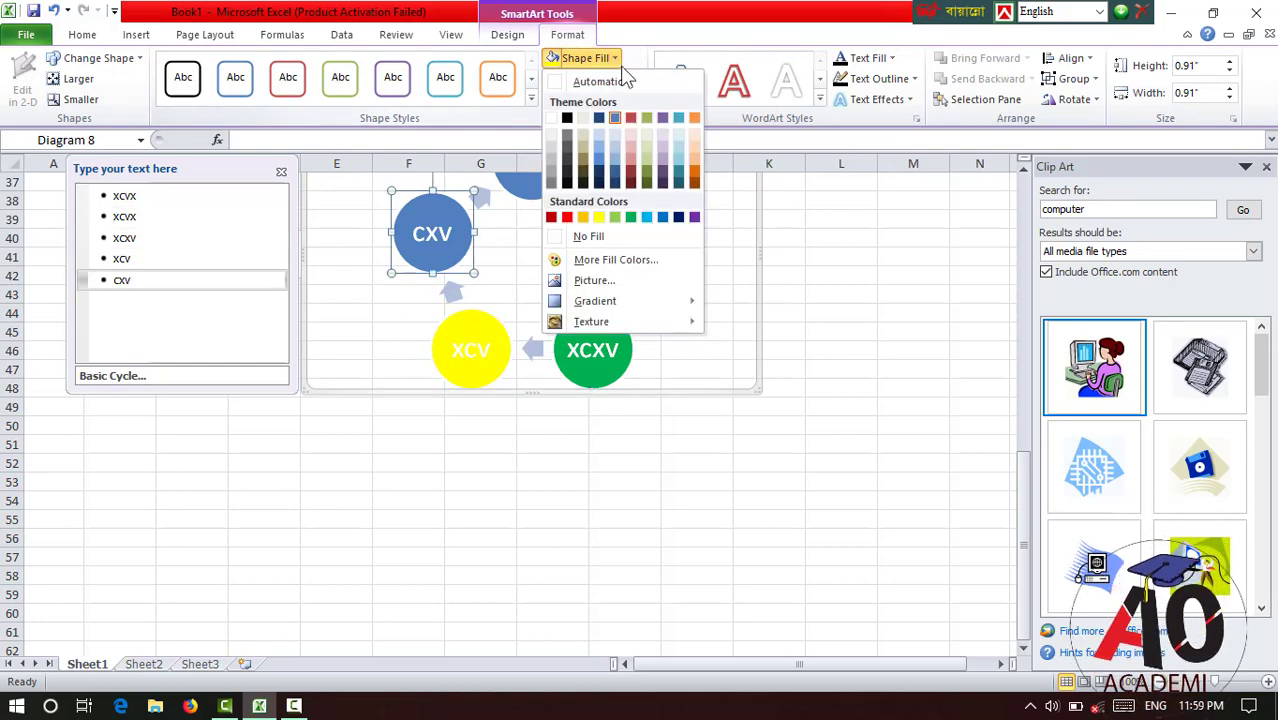
pyautogui.click(694, 118)
pyautogui.click(585, 208)
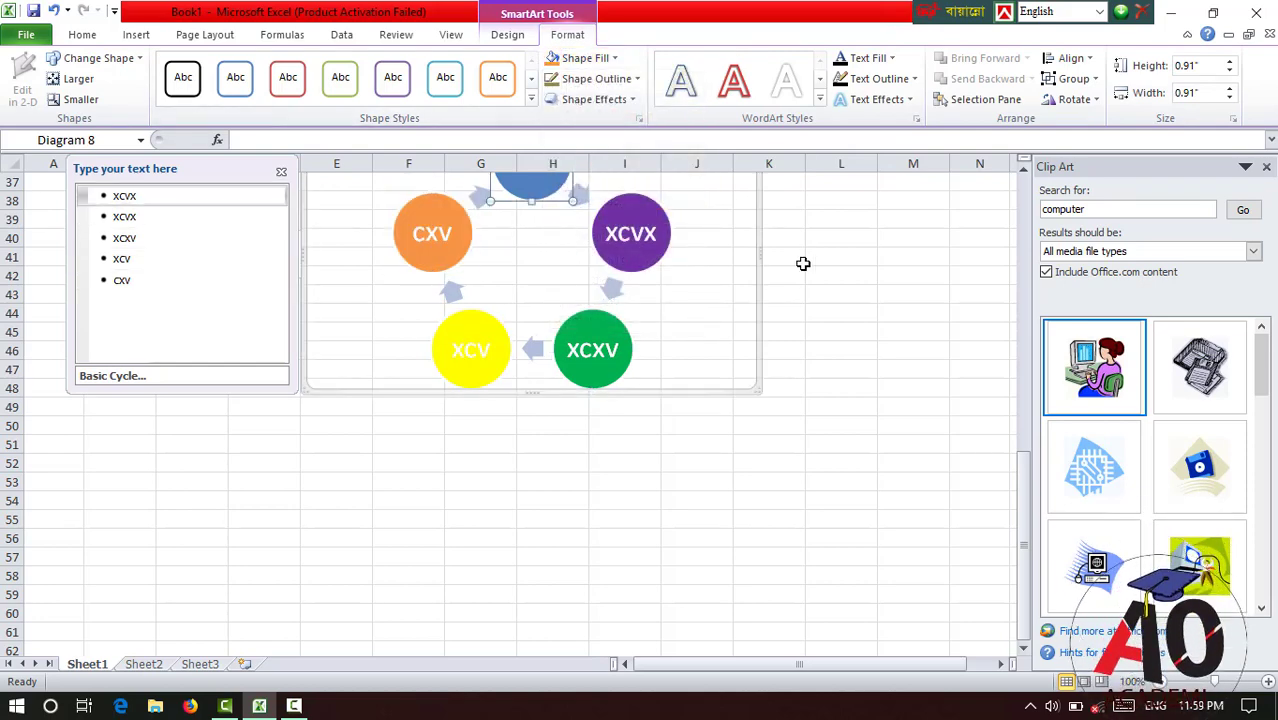
pyautogui.click(795, 260)
pyautogui.scroll(-2, 727, 322)
pyautogui.click(148, 37)
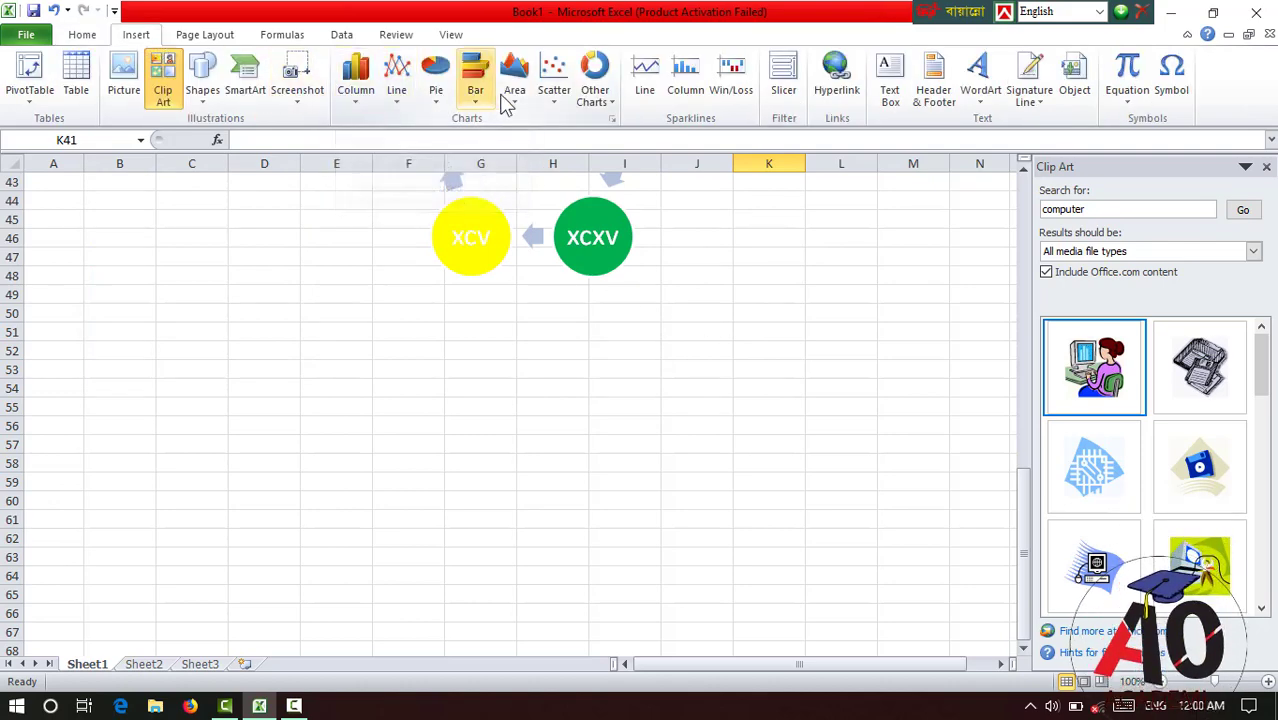
# Enter labels B, I, N, p, v, year 2010 and amounts 5000, 15000, 6000, 7000, 800 in C52:E56.
pyautogui.scroll(-1, 290, 358)
pyautogui.click(203, 294)
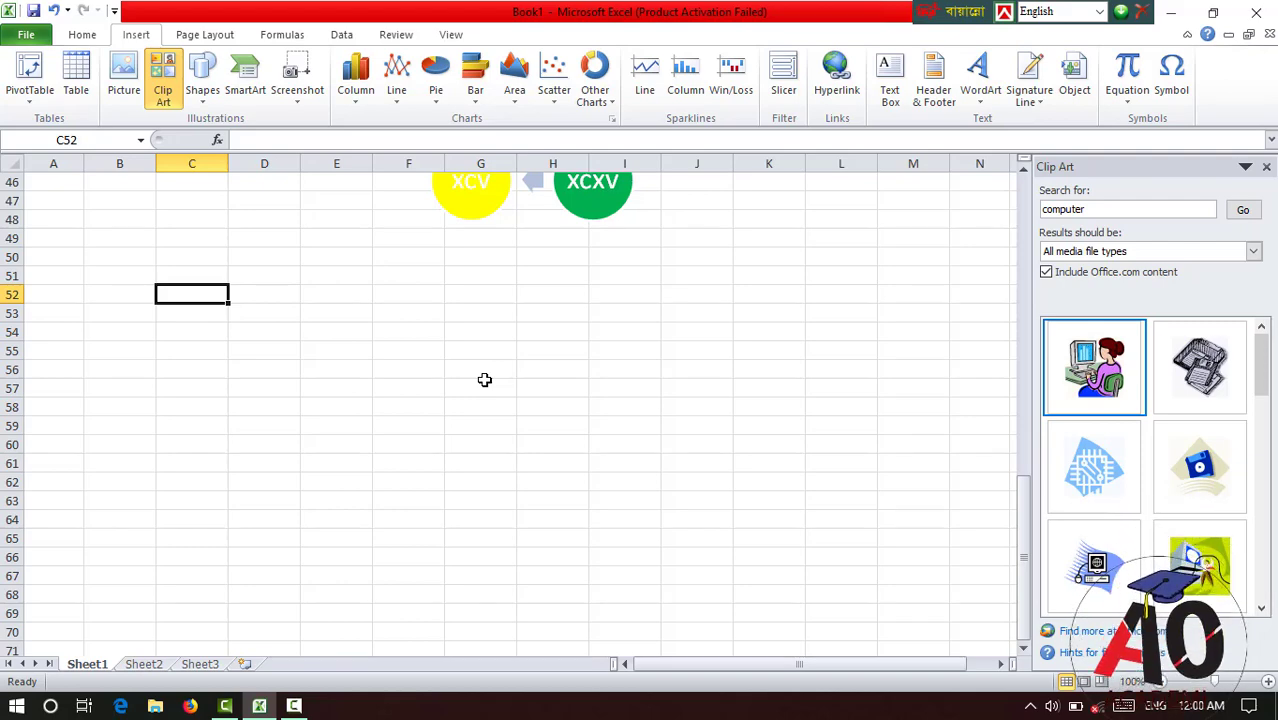
pyautogui.write('B')
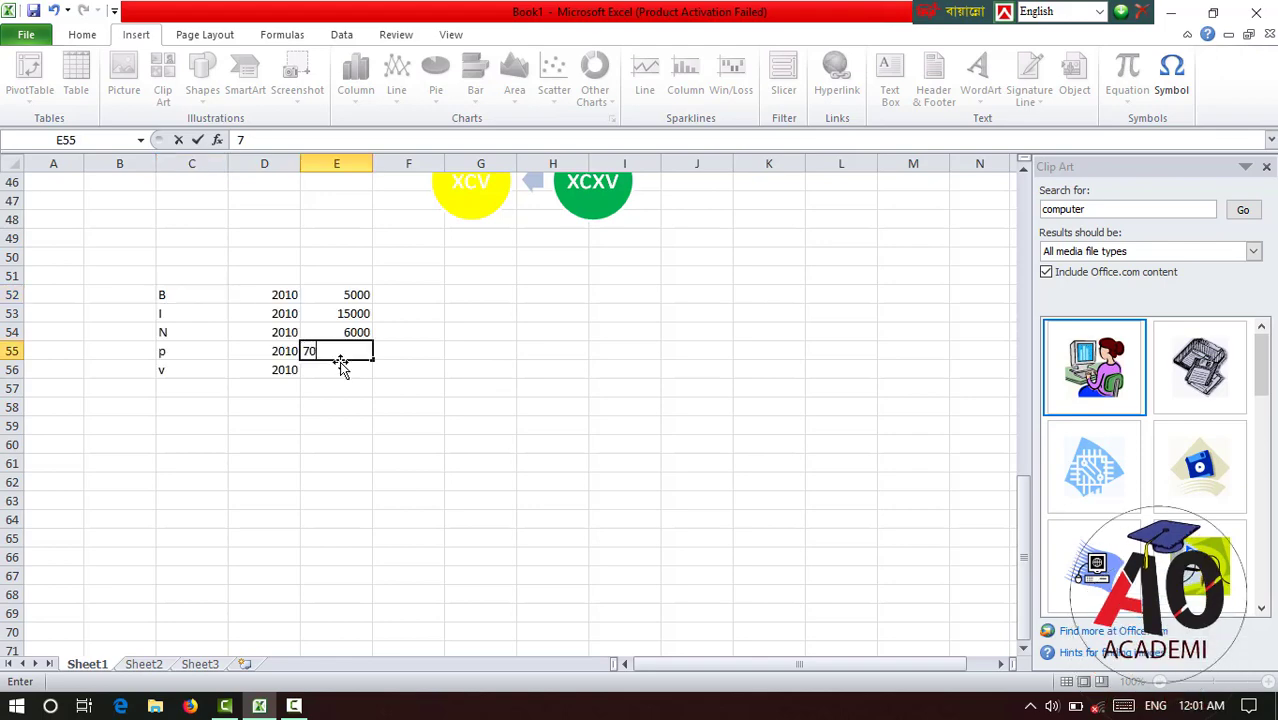
pyautogui.write('000')
pyautogui.hotkey('ctrl', 'Return')
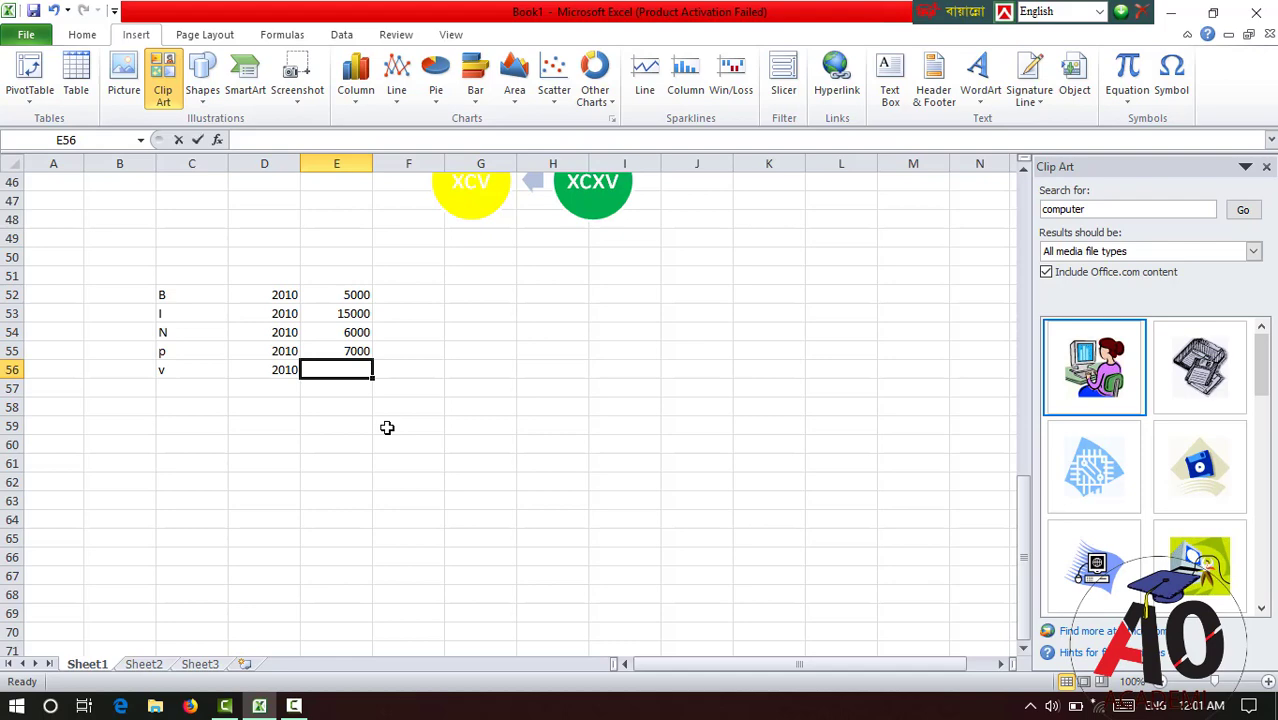
pyautogui.write('800')
pyautogui.click(386, 428)
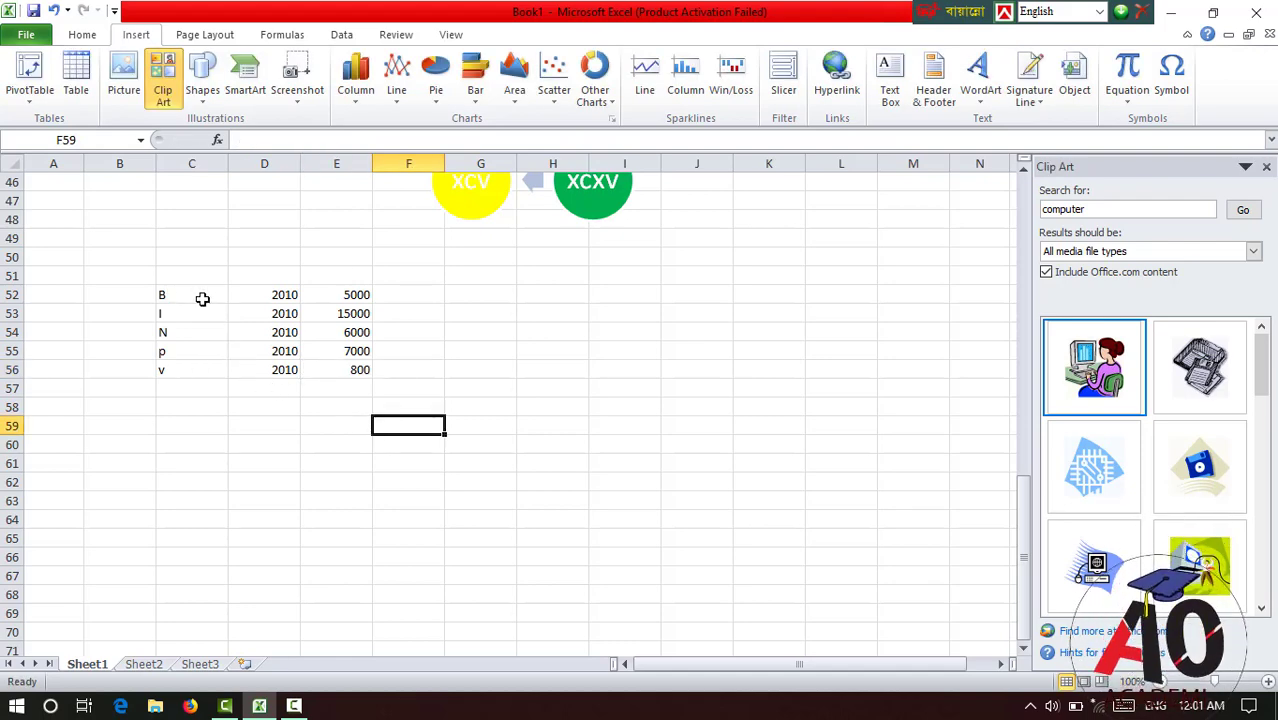
pyautogui.moveTo(165, 291); pyautogui.dragTo(360, 376)
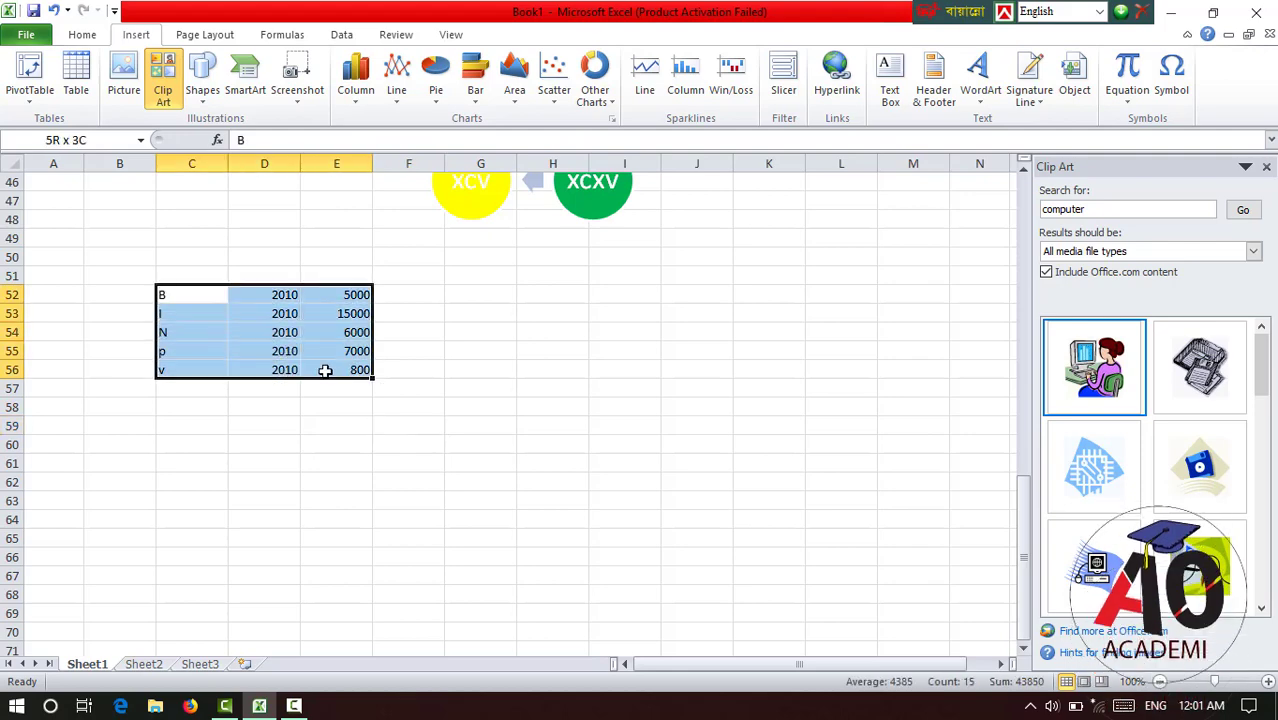
# Bring up all chart types and browse the line, pie, bar, area and scatter styles.
pyautogui.click(358, 105)
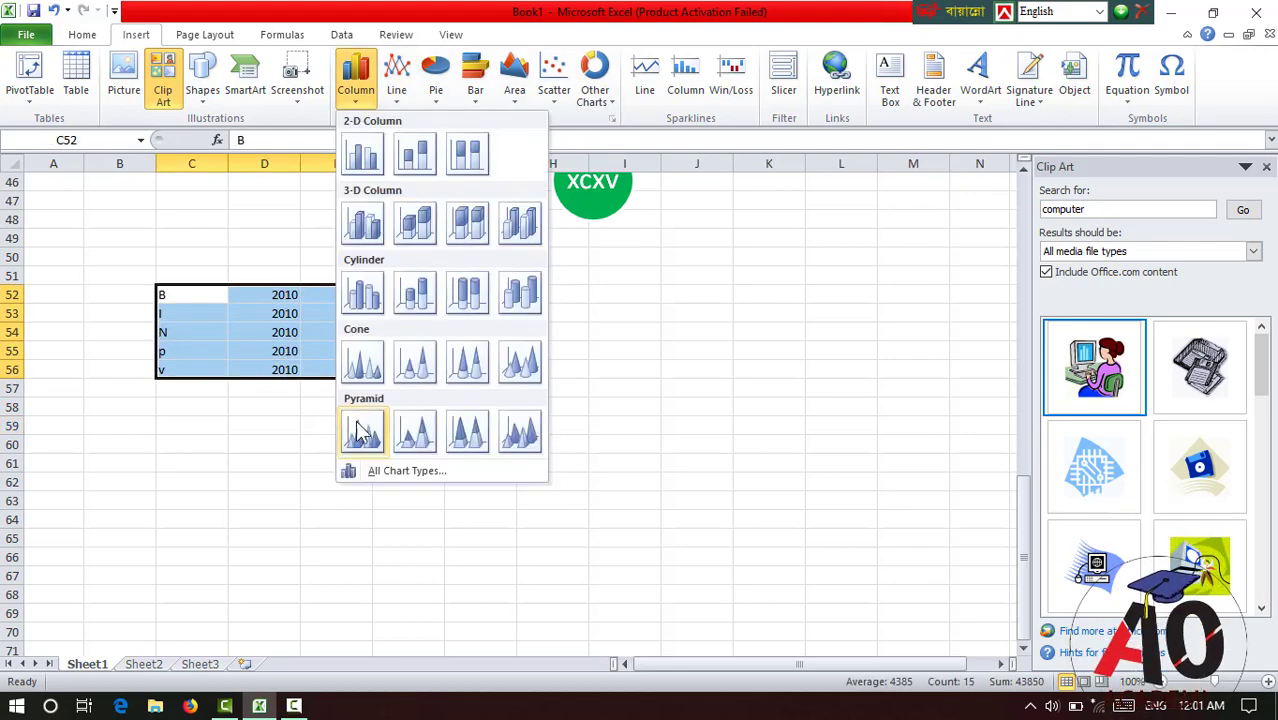
pyautogui.click(420, 473)
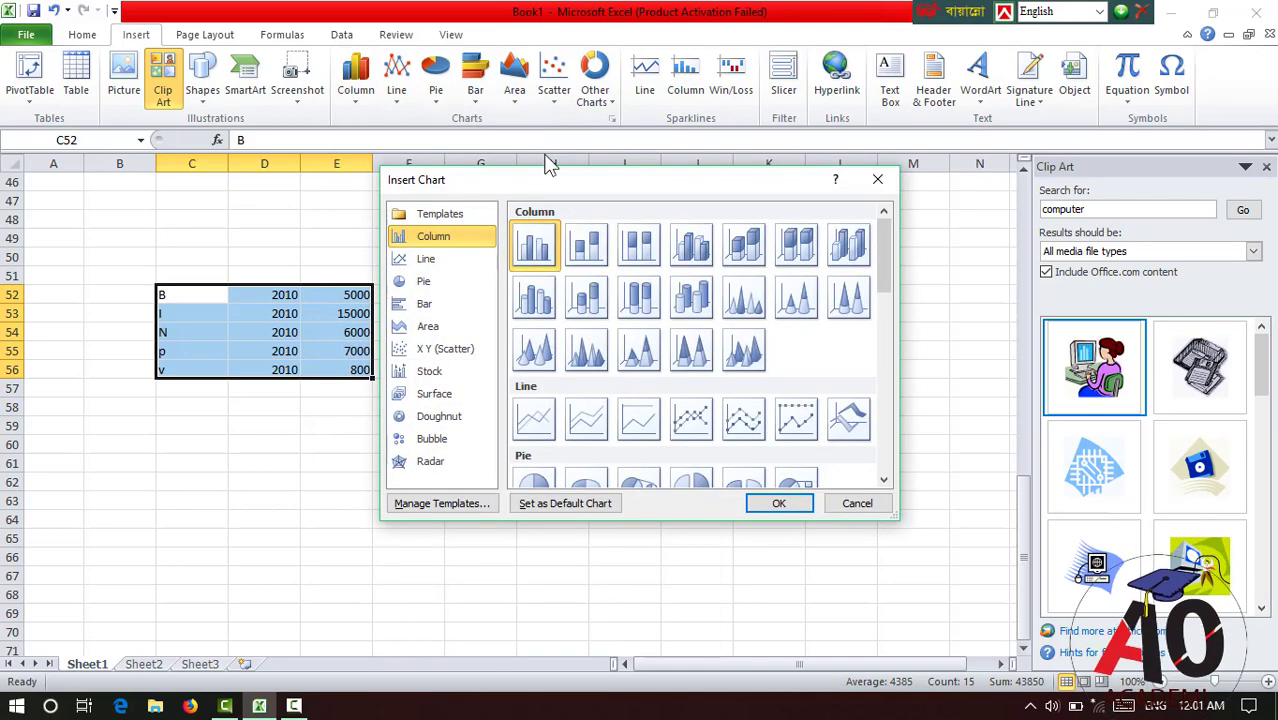
pyautogui.moveTo(567, 190); pyautogui.dragTo(623, 141)
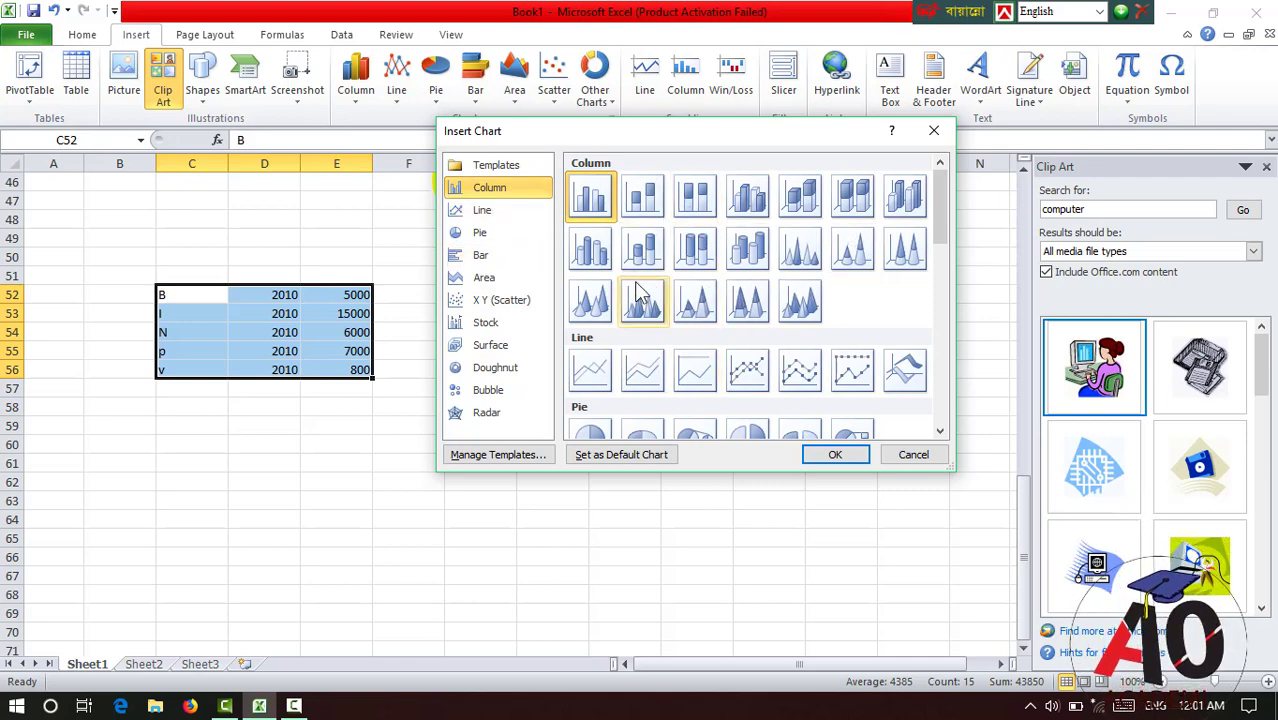
pyautogui.click(485, 210)
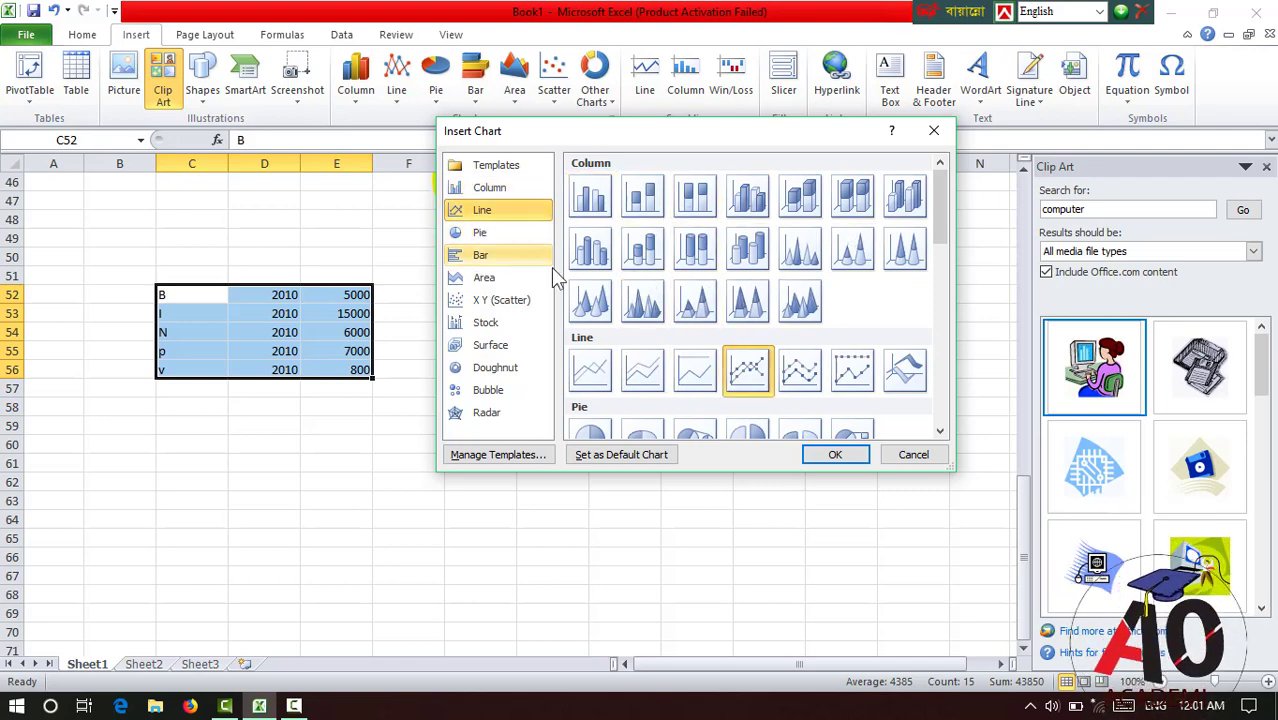
pyautogui.moveTo(950, 240); pyautogui.dragTo(945, 283)
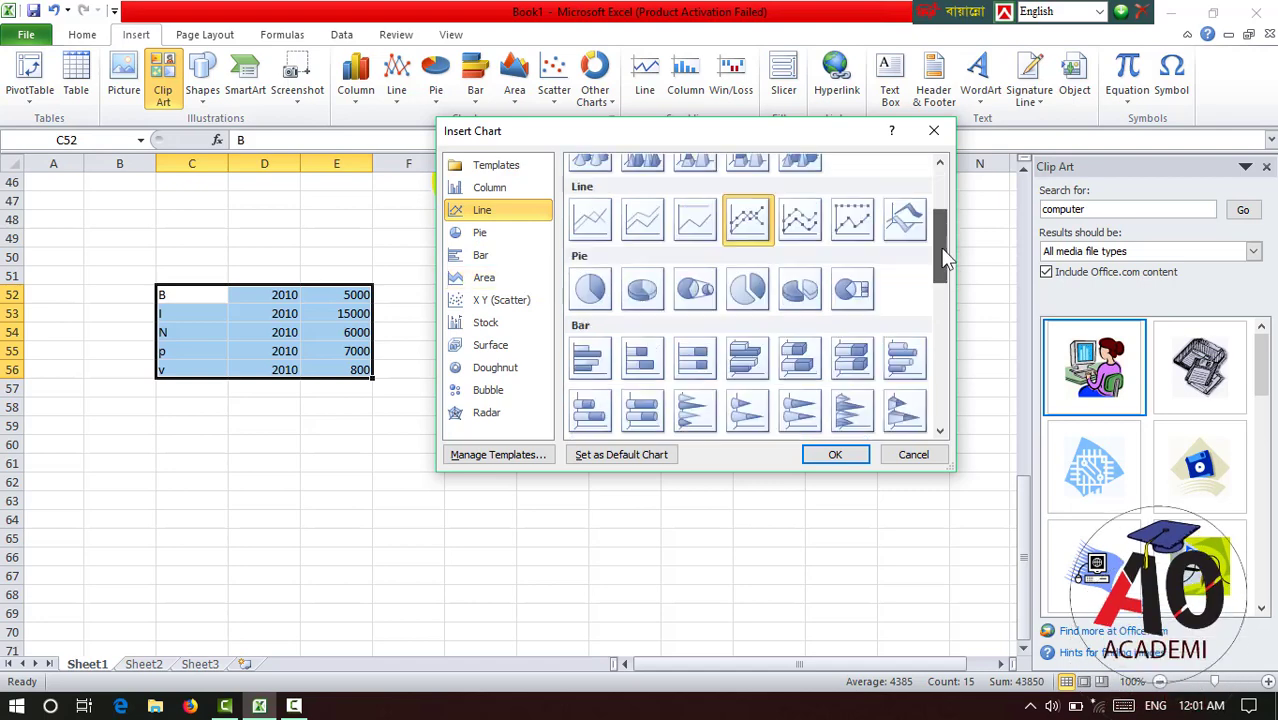
pyautogui.click(482, 232)
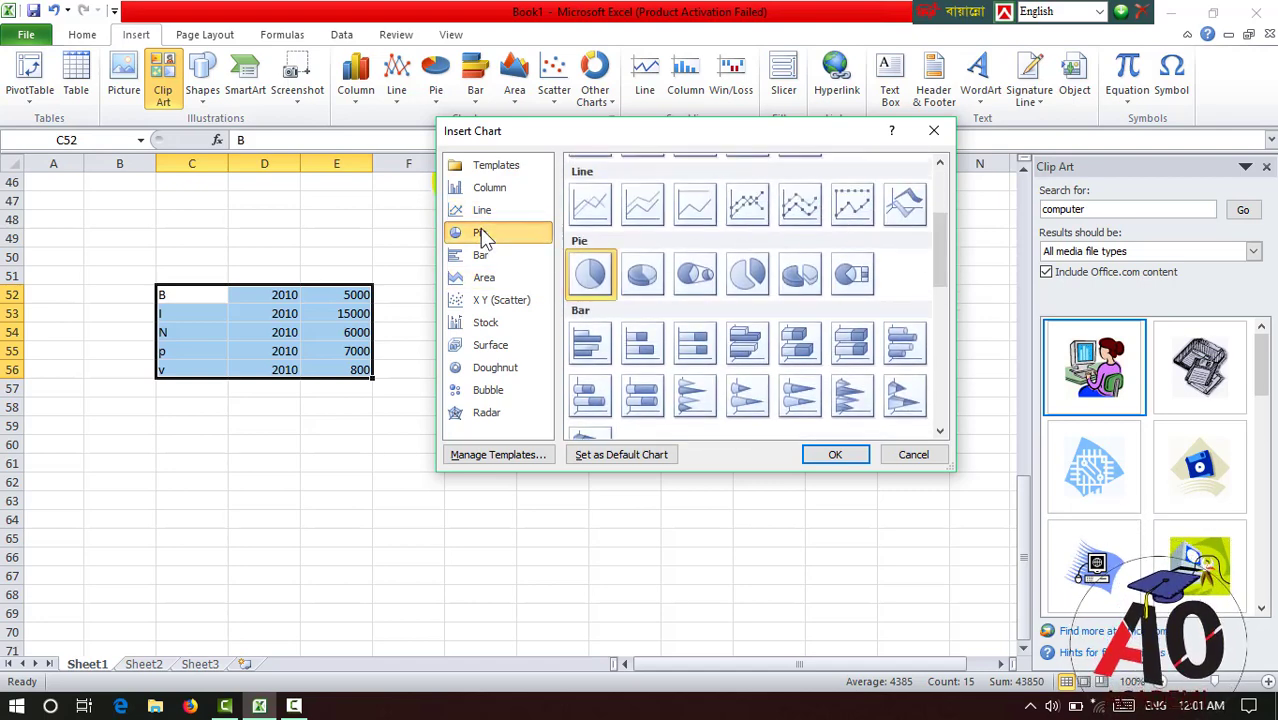
pyautogui.click(485, 252)
pyautogui.click(492, 277)
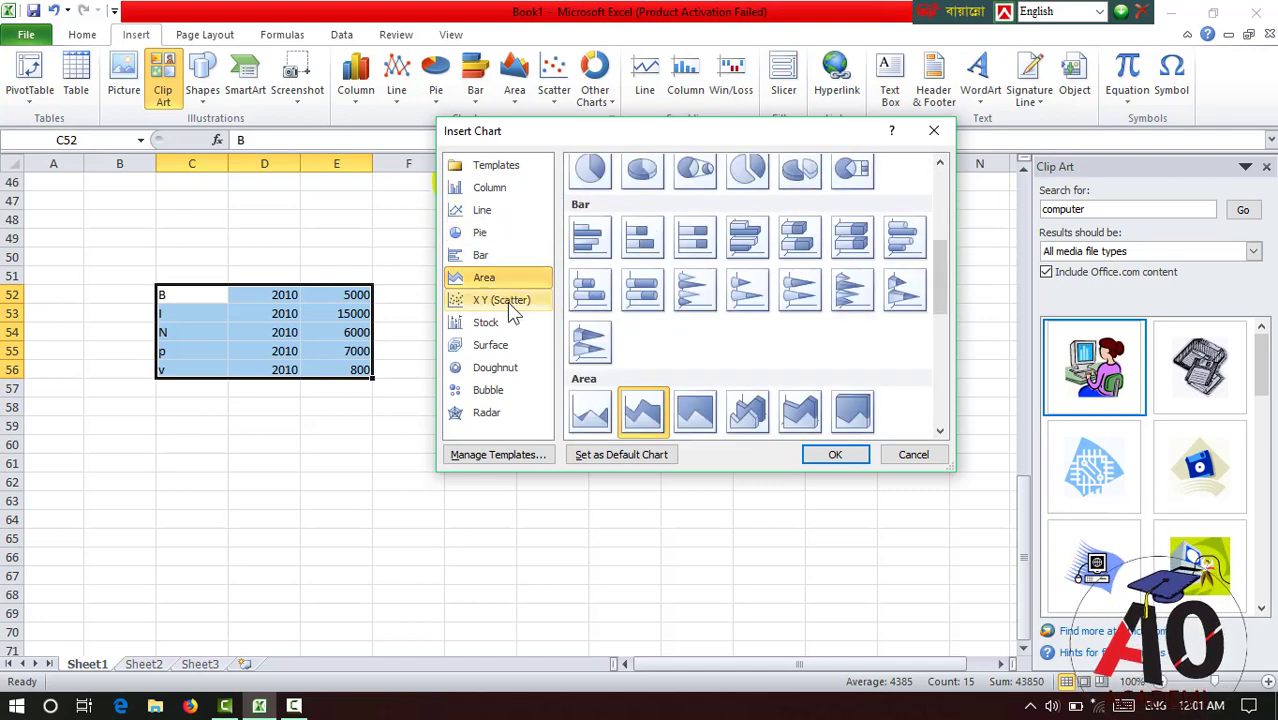
pyautogui.click(507, 302)
# Browse the remaining categories and insert a 3-D stacked cone column chart.
pyautogui.click(500, 322)
pyautogui.click(506, 352)
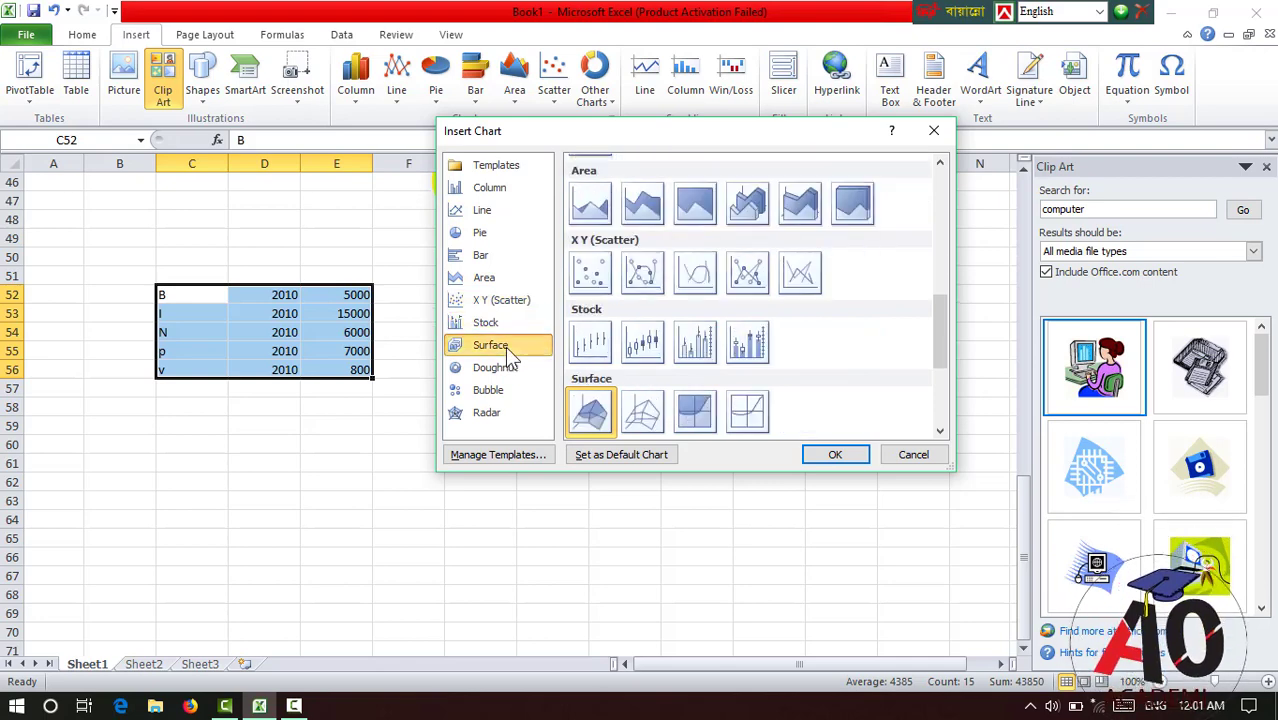
pyautogui.click(510, 370)
pyautogui.click(514, 392)
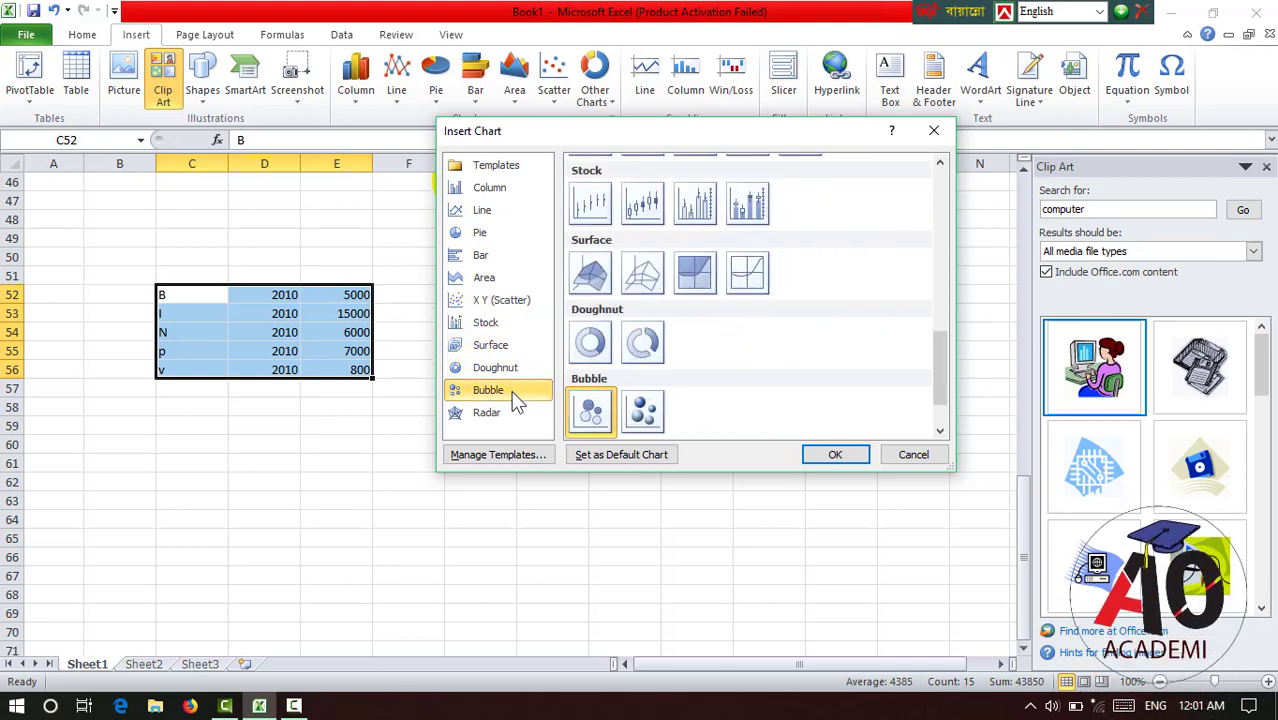
pyautogui.click(504, 413)
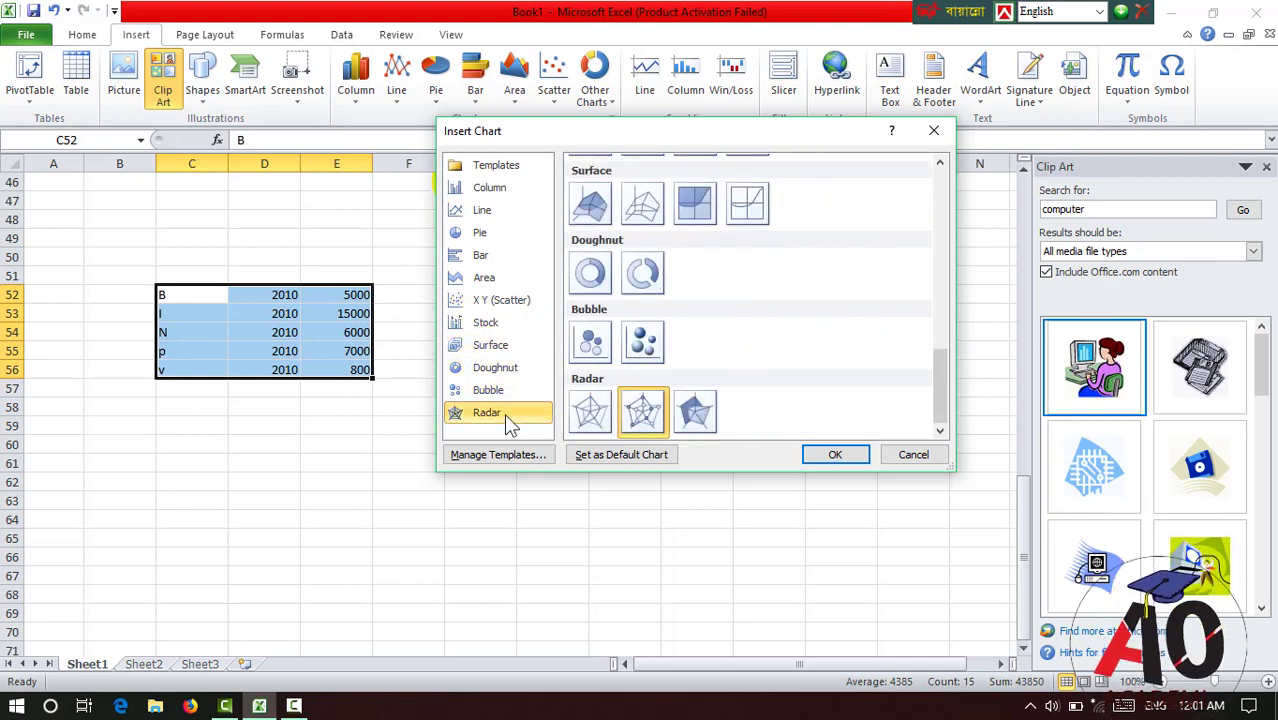
pyautogui.click(505, 194)
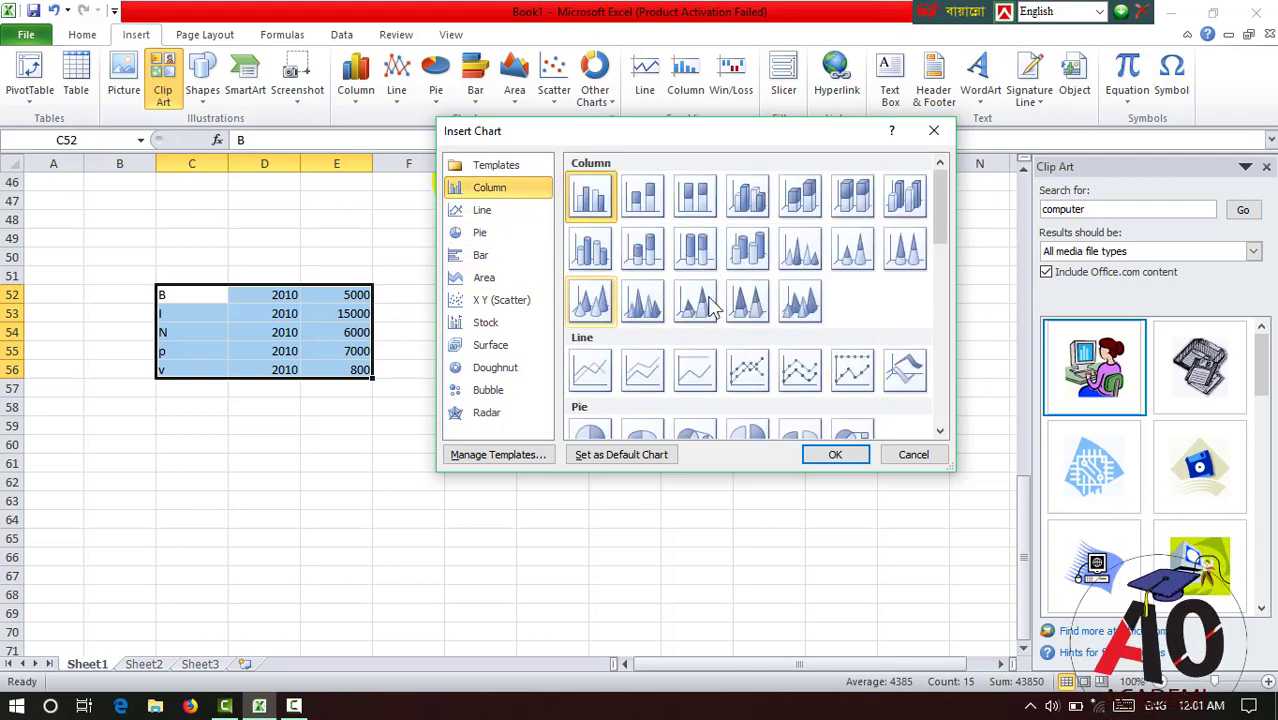
pyautogui.click(852, 255)
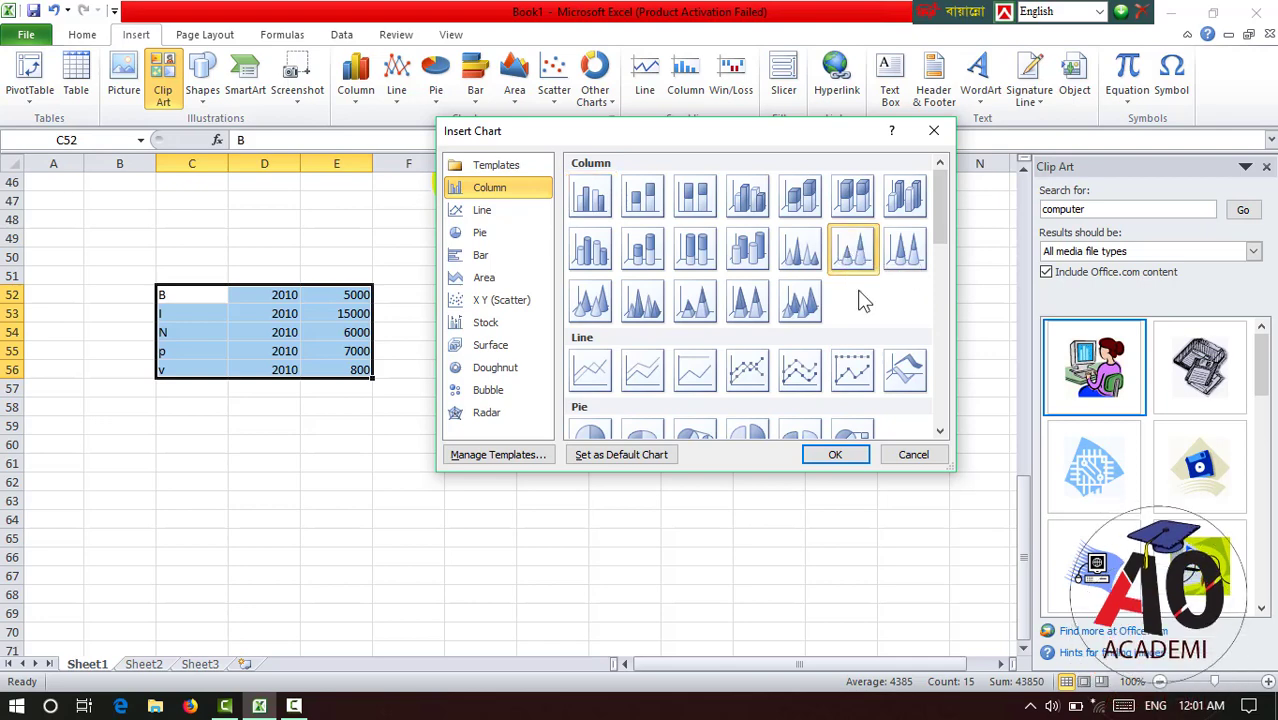
pyautogui.click(847, 453)
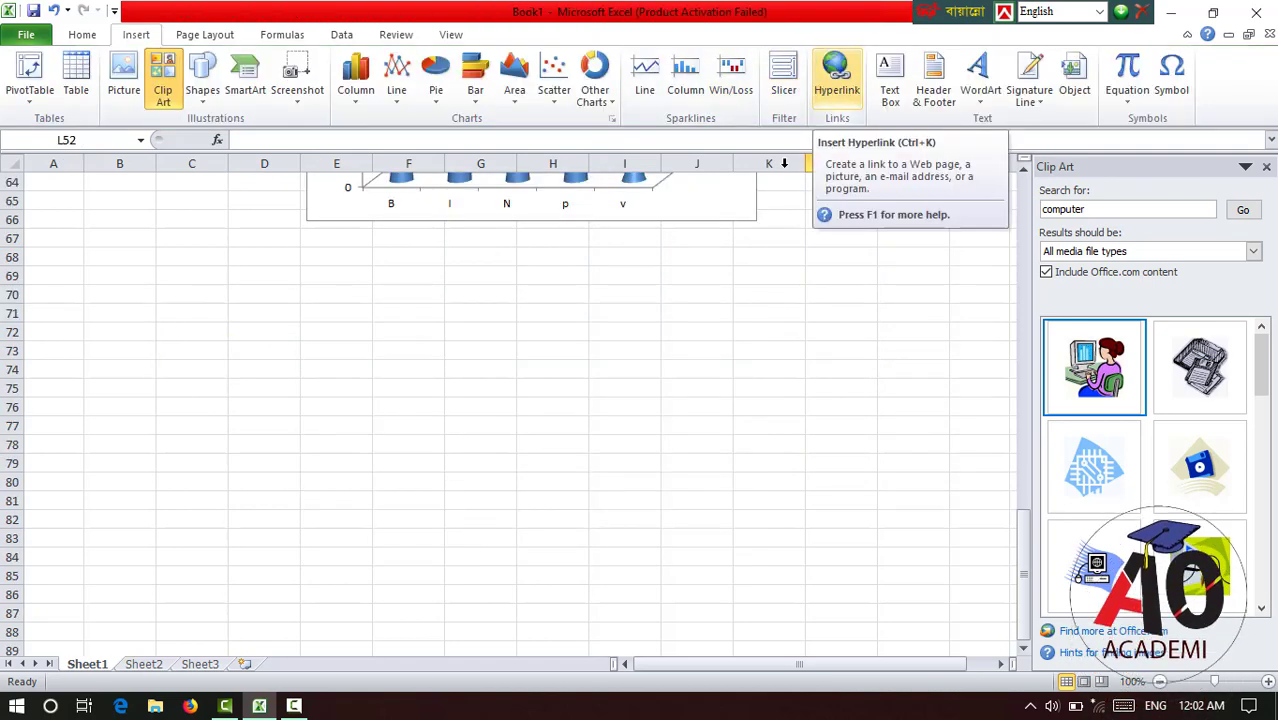
# Close the Clip Art search pane and select an empty cell below the chart.
pyautogui.click(552, 294)
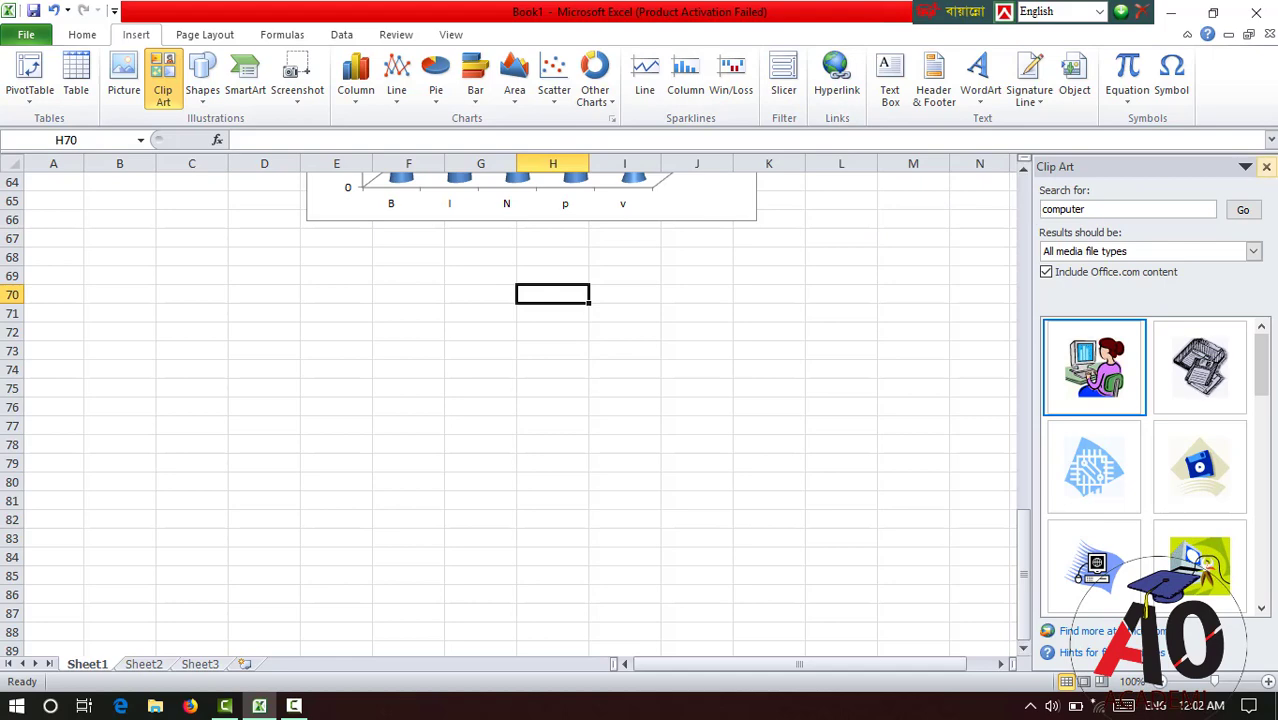
pyautogui.click(1267, 167)
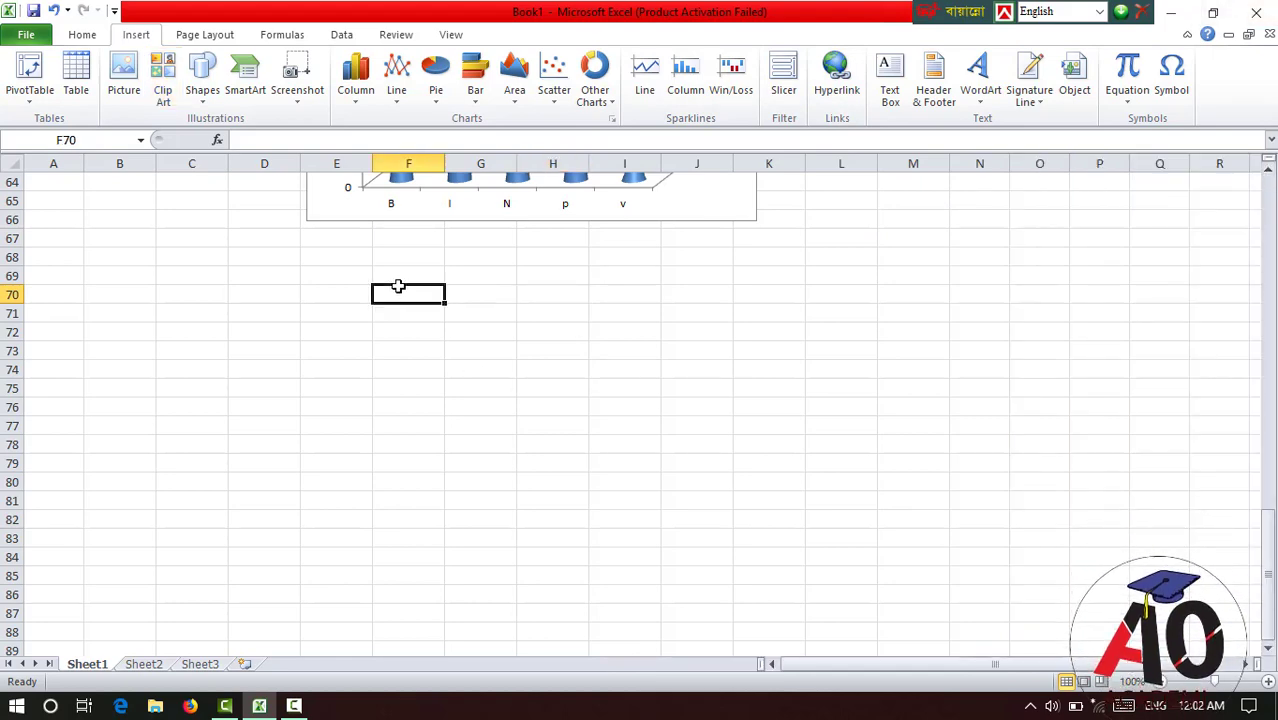
pyautogui.click(282, 271)
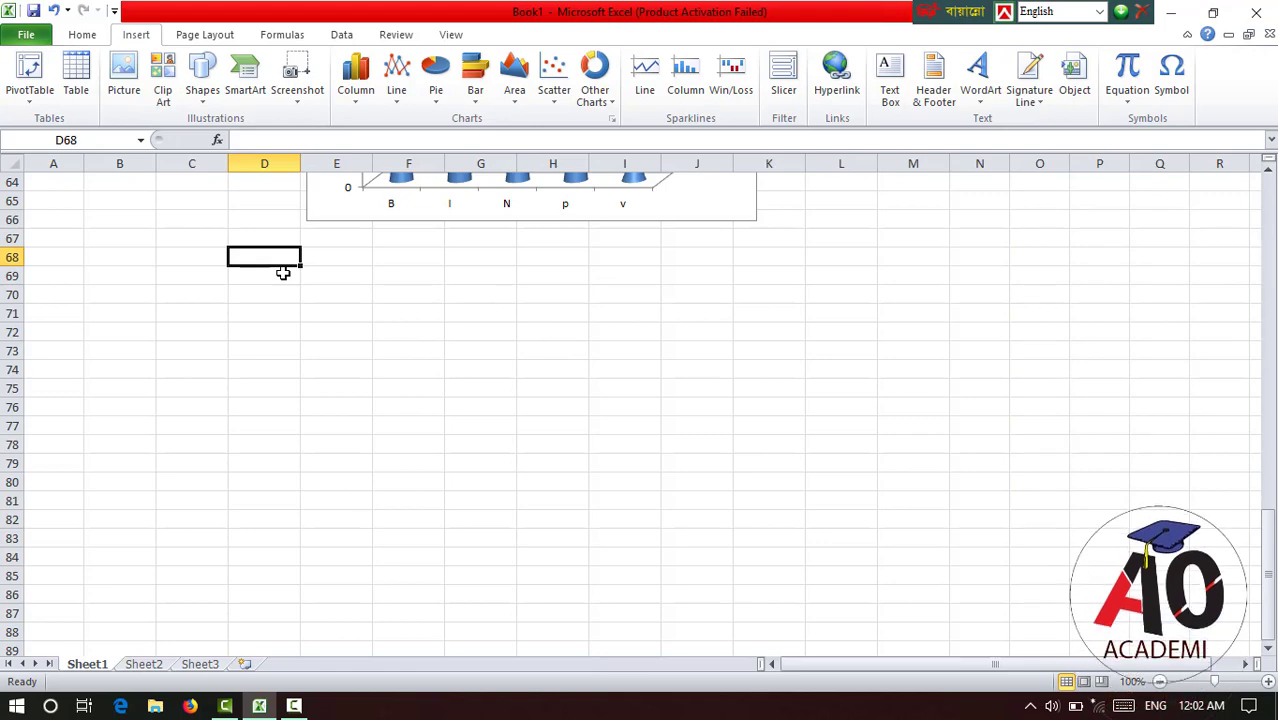
pyautogui.click(410, 294)
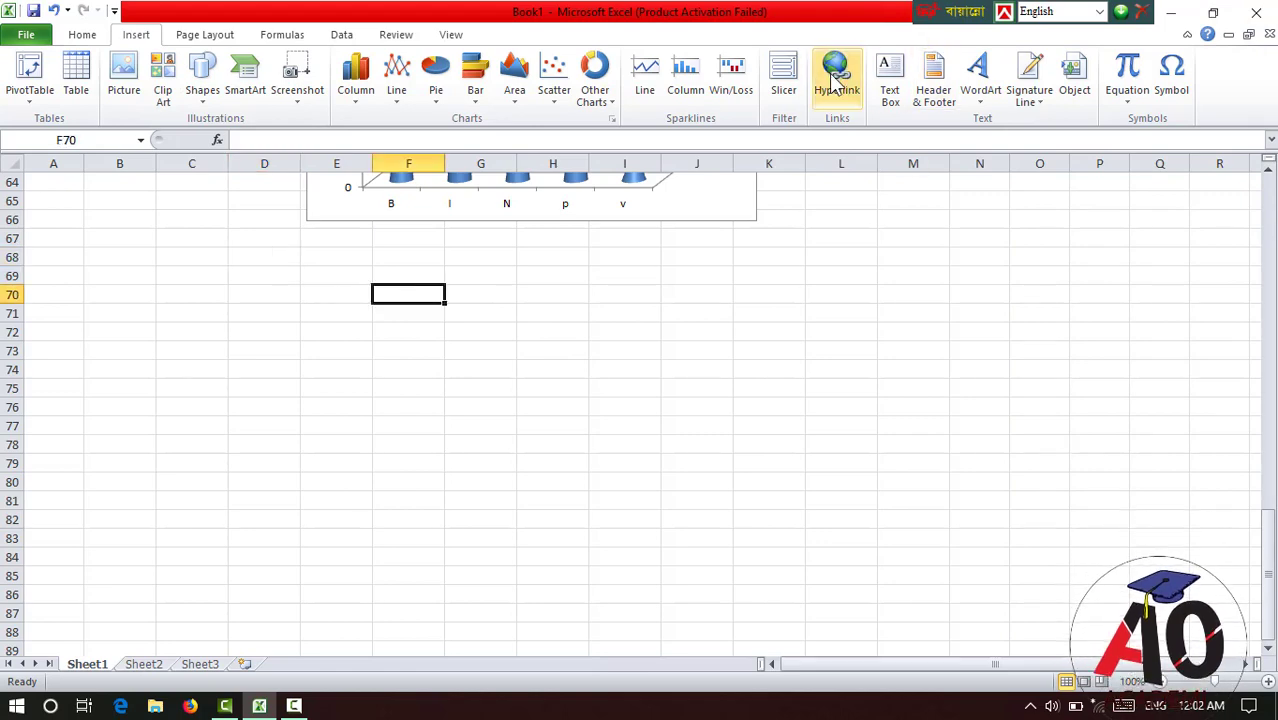
# Hyperlink the J22 'National Flag Bangladesh' caption to the third song file in G:\Islamic song.
pyautogui.scroll(18, 751, 347)
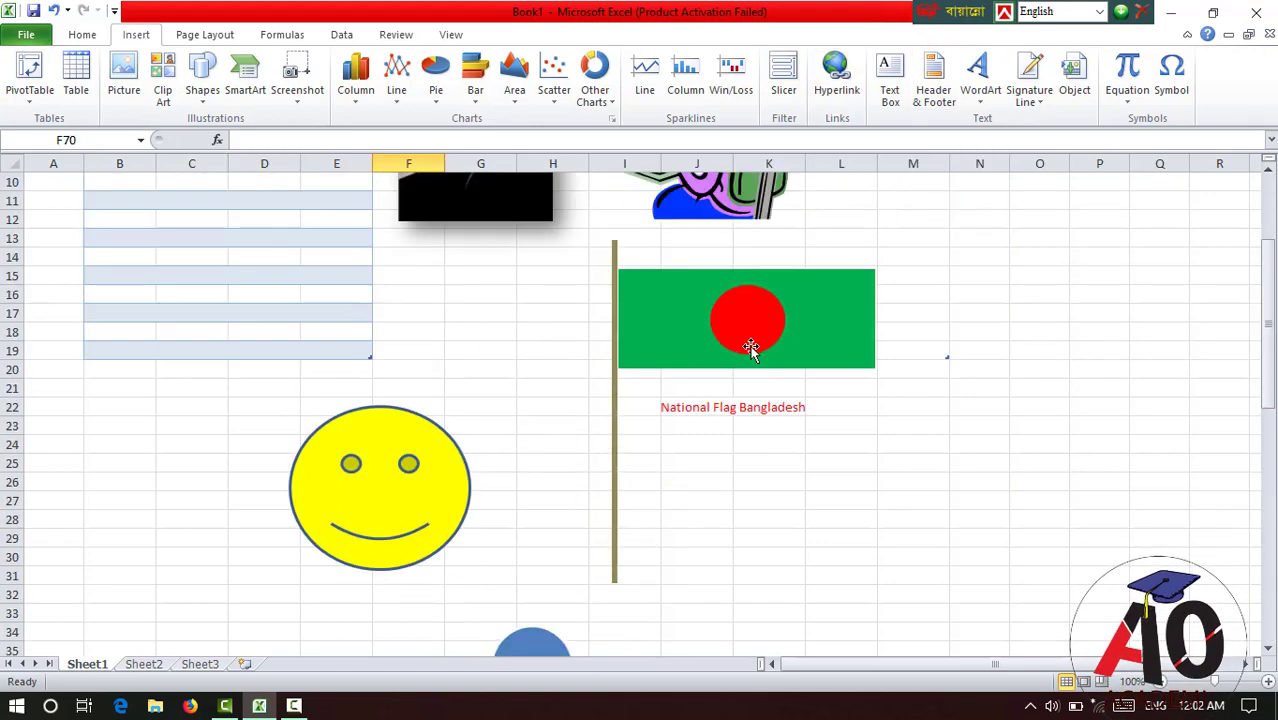
pyautogui.click(708, 410)
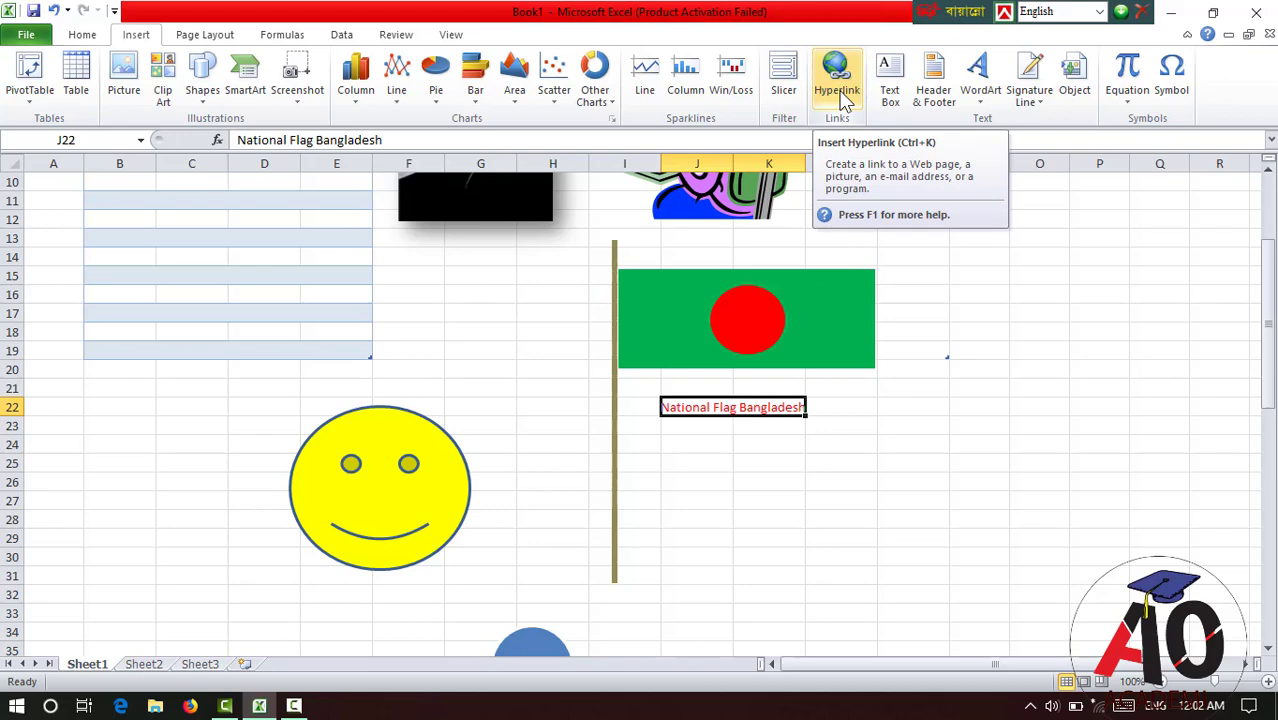
pyautogui.click(838, 95)
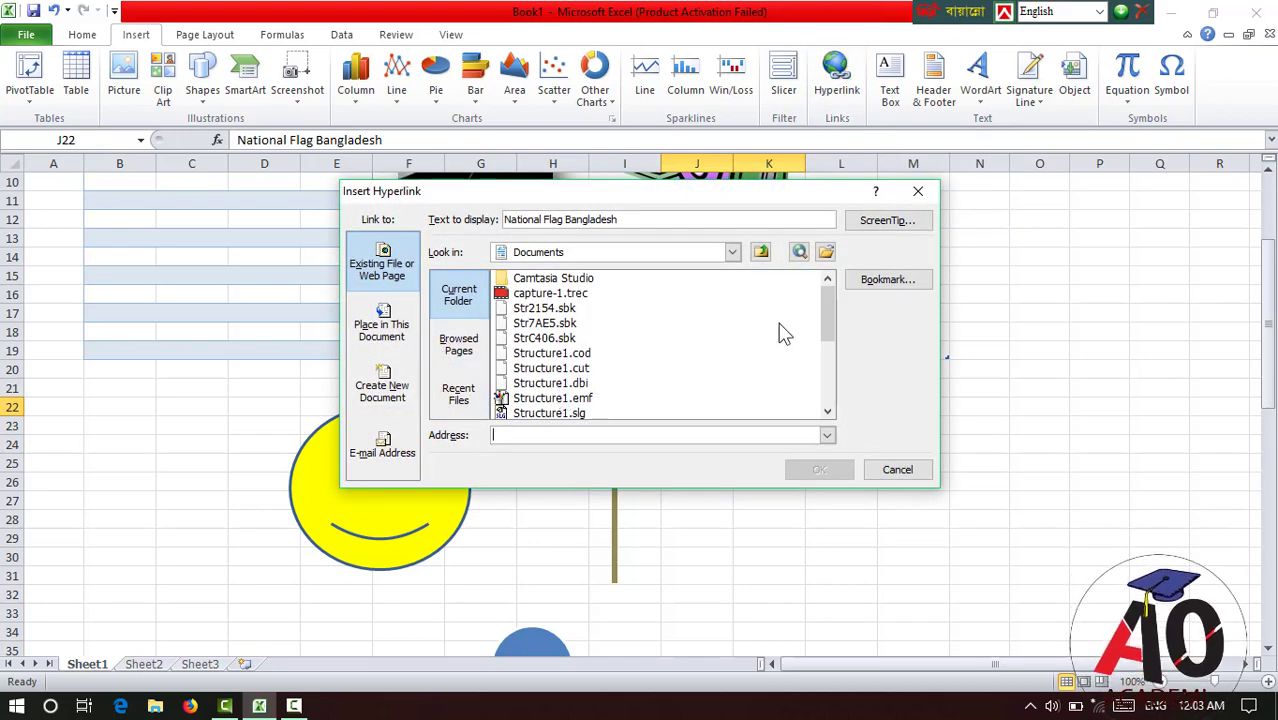
pyautogui.doubleClick(560, 376)
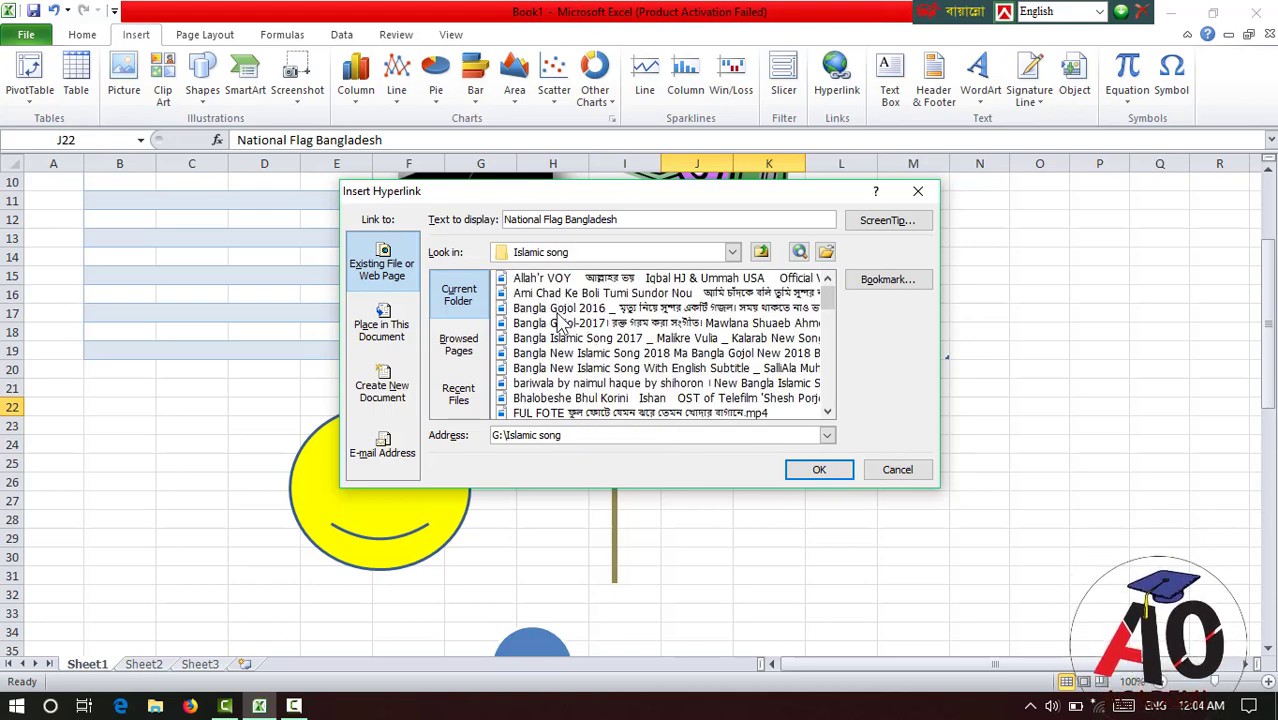
pyautogui.click(561, 314)
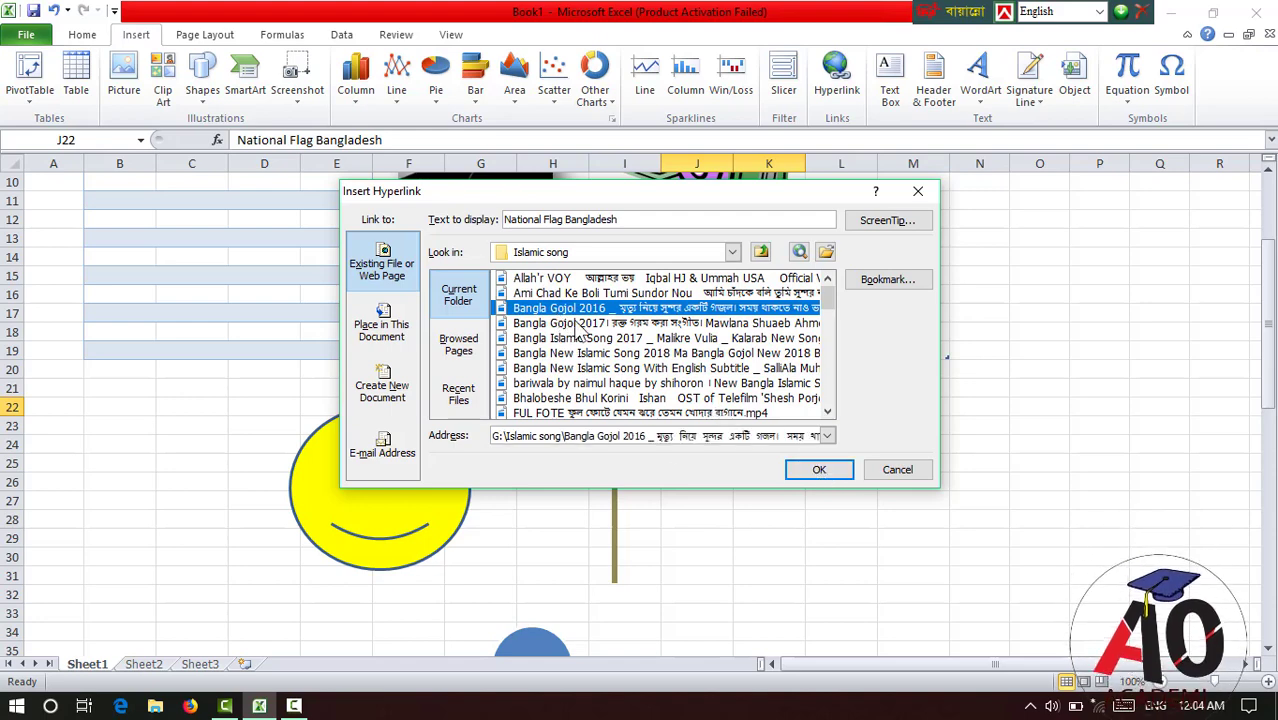
pyautogui.click(819, 472)
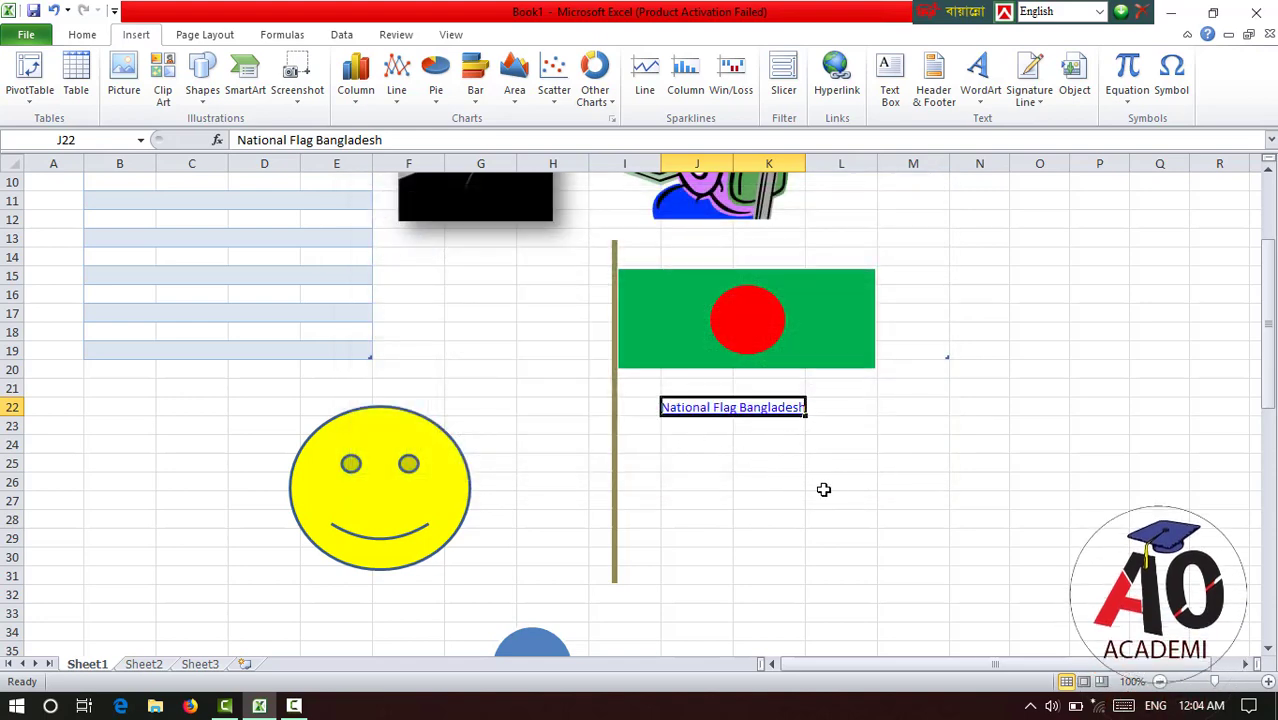
pyautogui.click(822, 486)
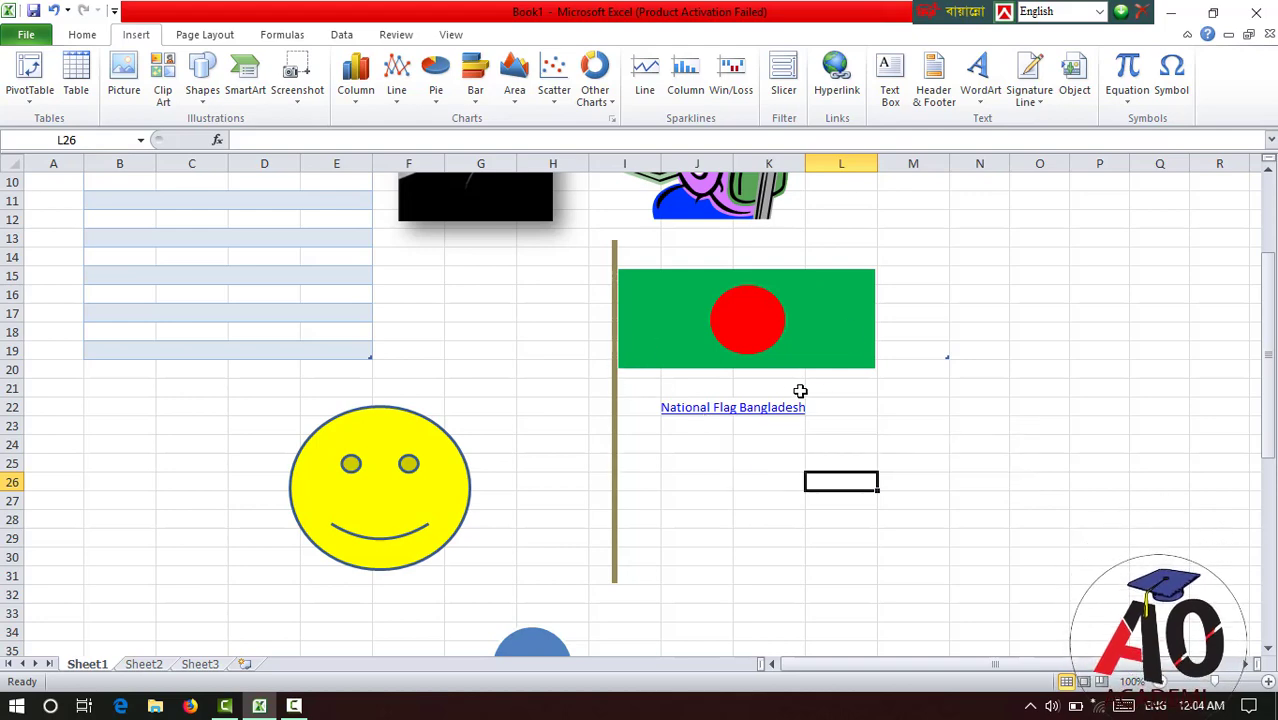
# Draw a text box below the chart spanning roughly rows 70–84.
pyautogui.scroll(-4, 815, 410)
pyautogui.scroll(-15, 815, 410)
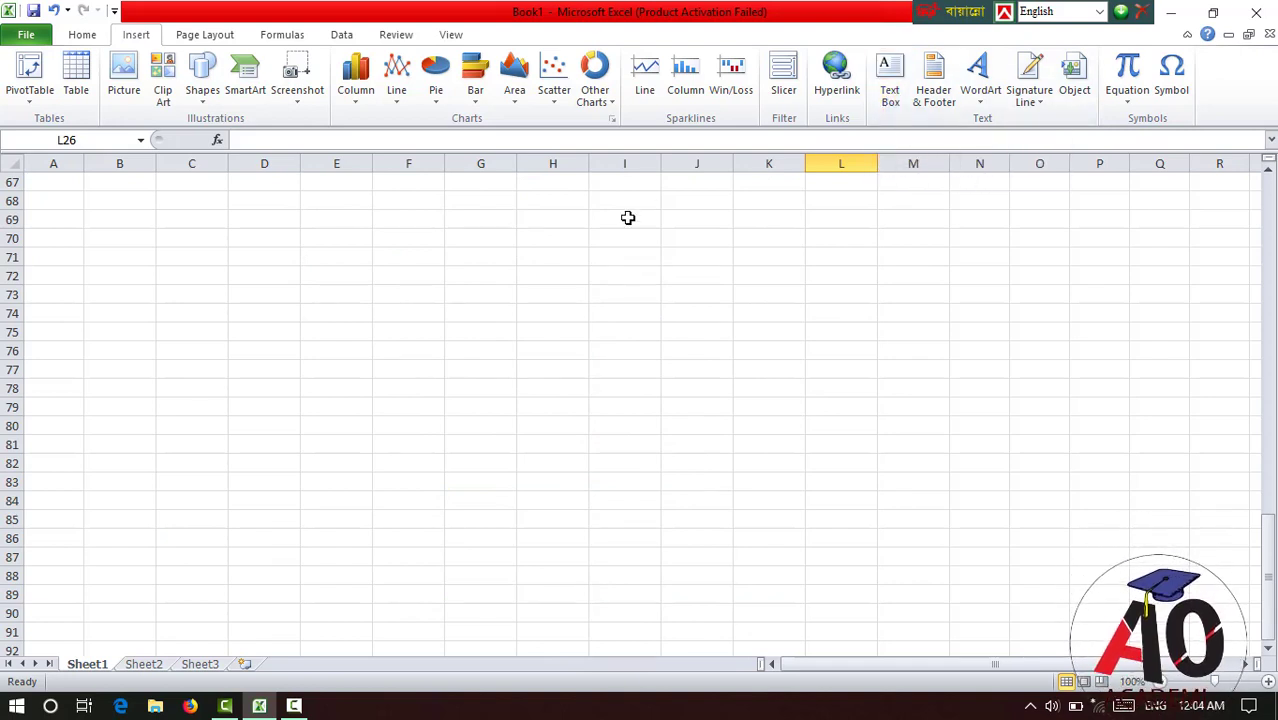
pyautogui.scroll(1, 798, 312)
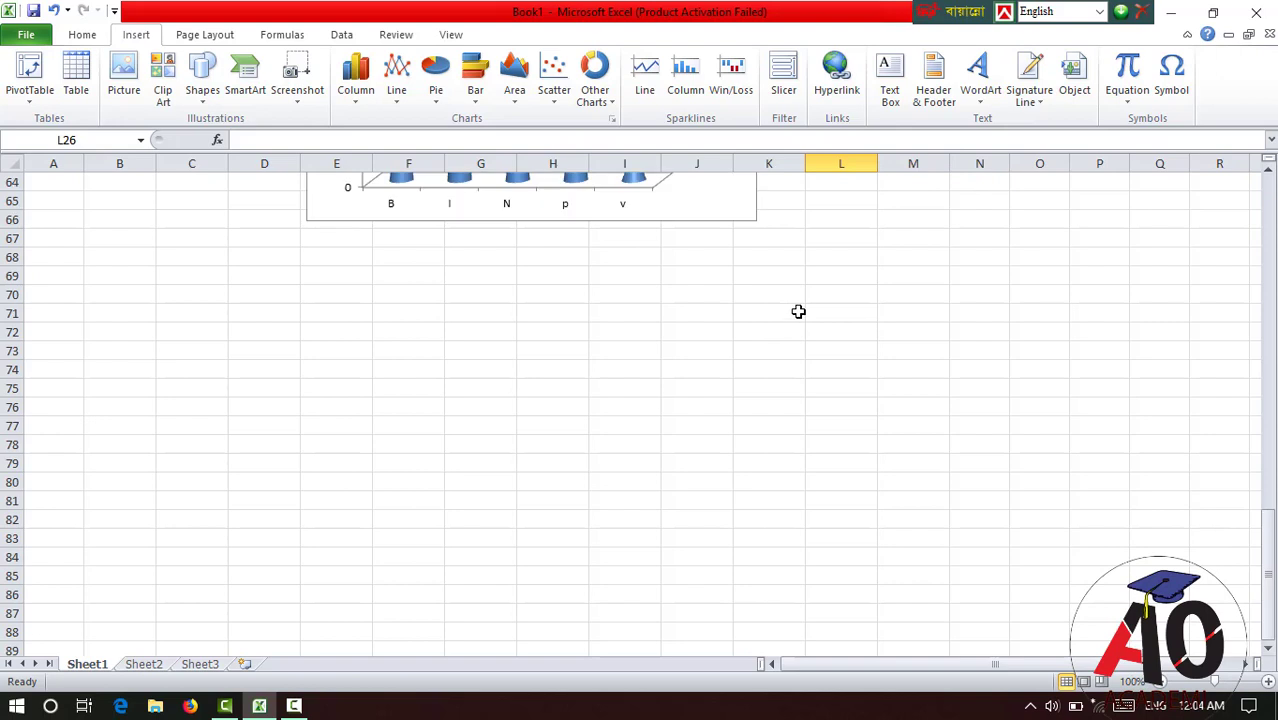
pyautogui.click(889, 82)
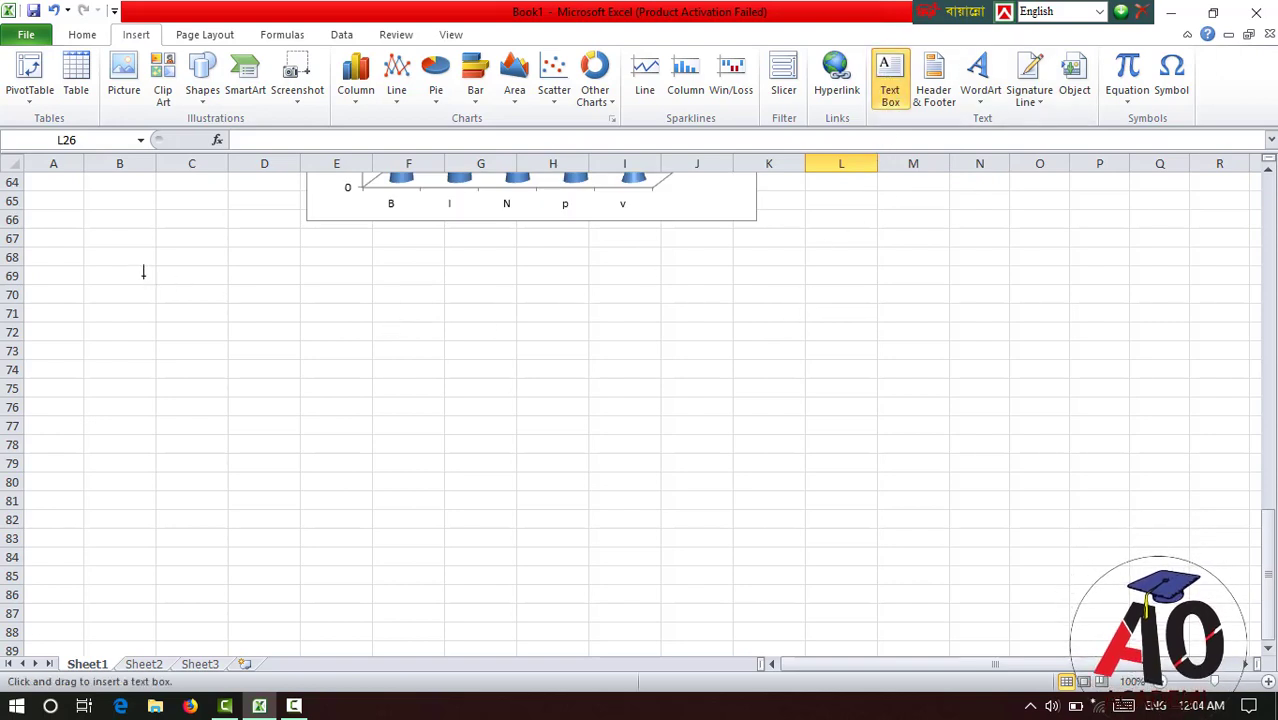
pyautogui.moveTo(143, 272)
pyautogui.mouseDown()
pyautogui.moveTo(361, 480)
pyautogui.moveTo(321, 475)
pyautogui.mouseUp()
# Type the lines 'xcnbxnbl cvb,n,bn', 'bcb,nxcbn' and 'xcbmxn,xcCXcxbx' into the text box.
pyautogui.write('xcnbx')
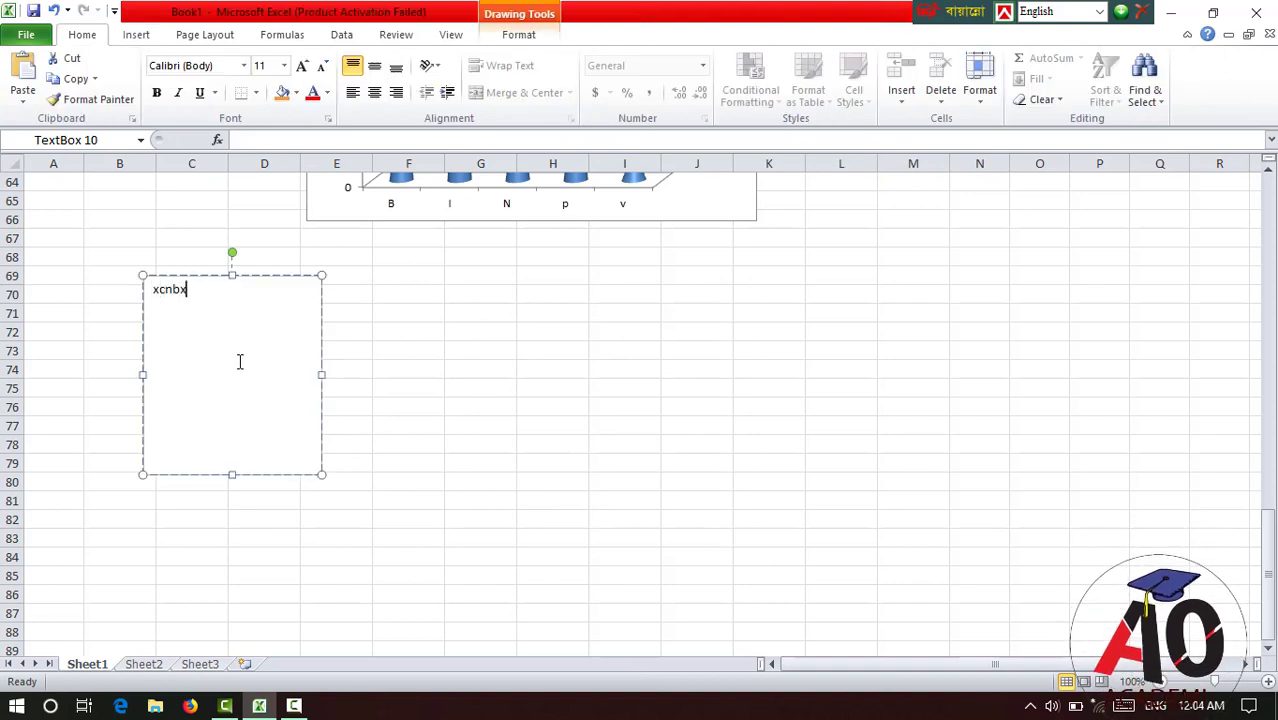
pyautogui.write('nbl cvb,n,bn')
pyautogui.press('Return')
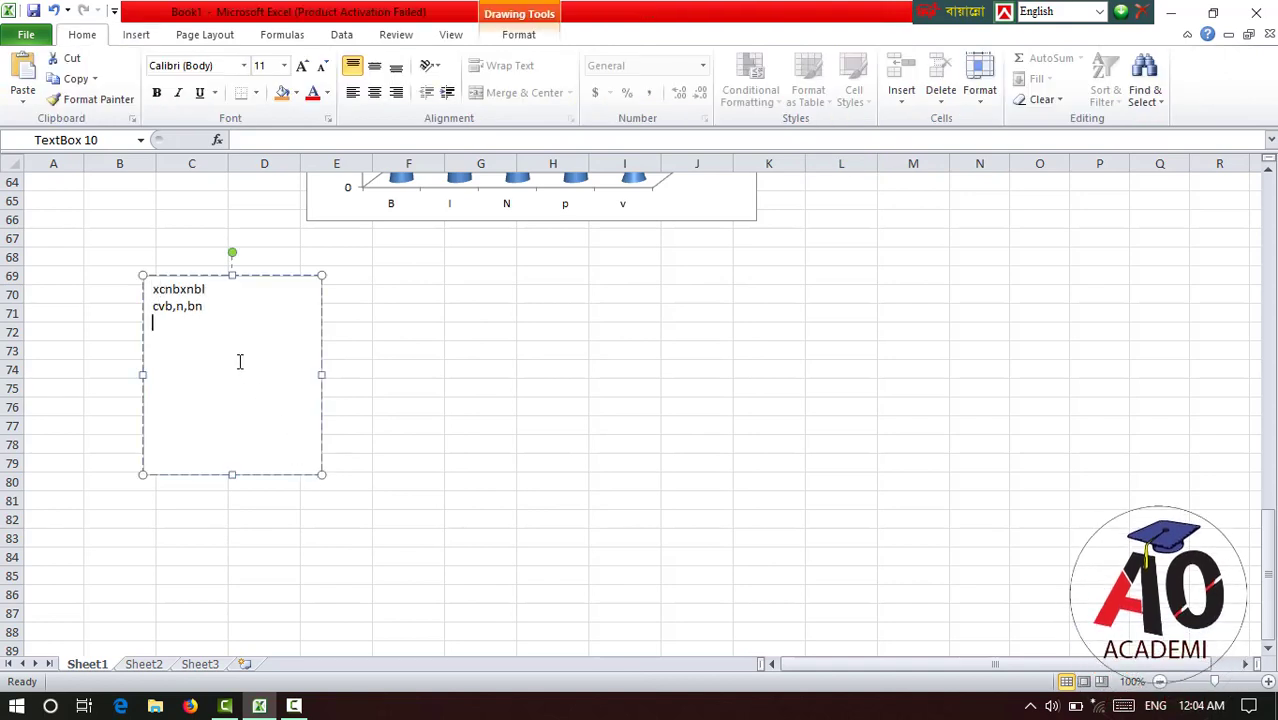
pyautogui.write('bcb,nxcbn')
pyautogui.write('xcbnxb,b')
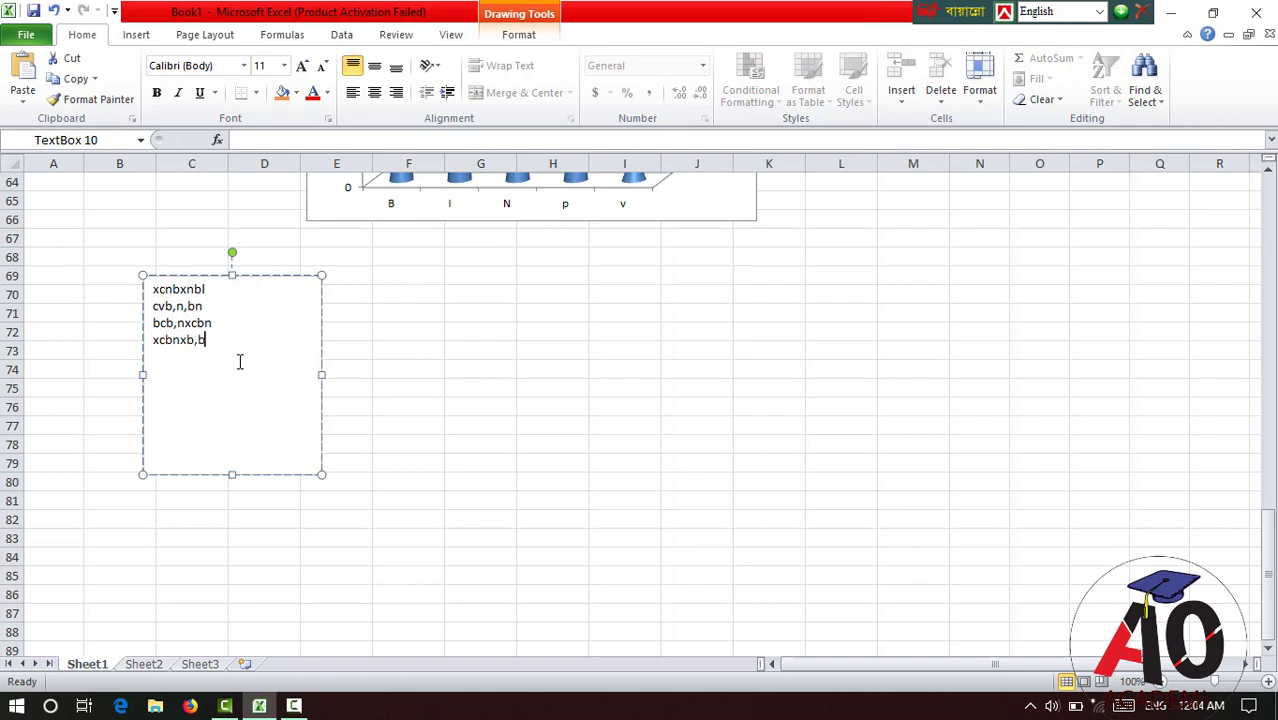
pyautogui.press('Return')
pyautogui.write('xcbmxn,xcCXcxbx')
pyautogui.press('Return')
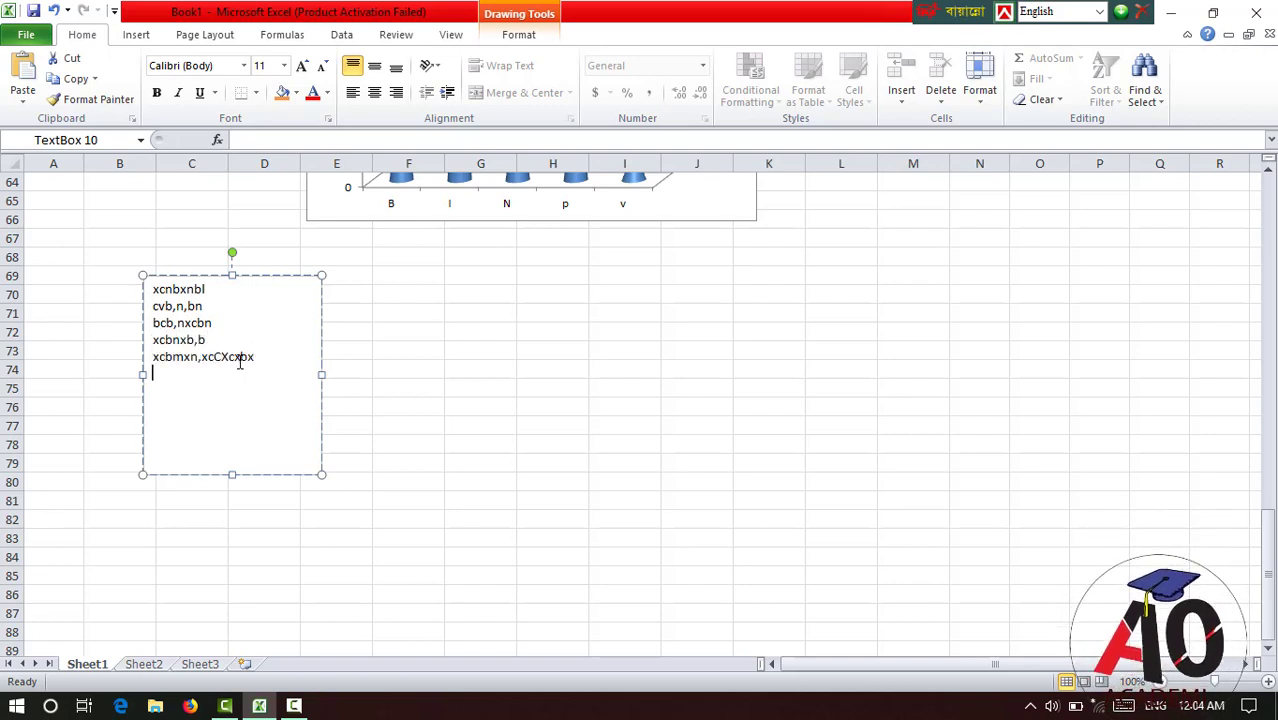
pyautogui.click(437, 368)
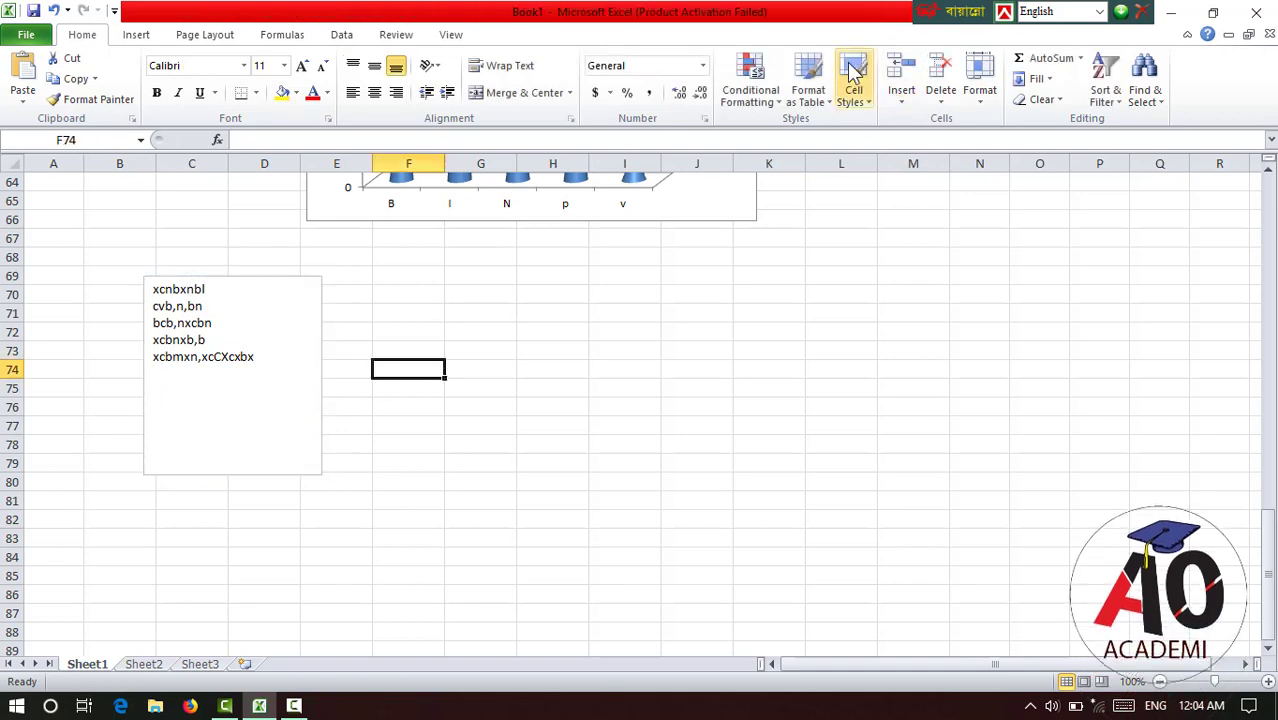
# Insert a WordArt reading 'Academi' and move it down and right on the sheet.
pyautogui.click(140, 36)
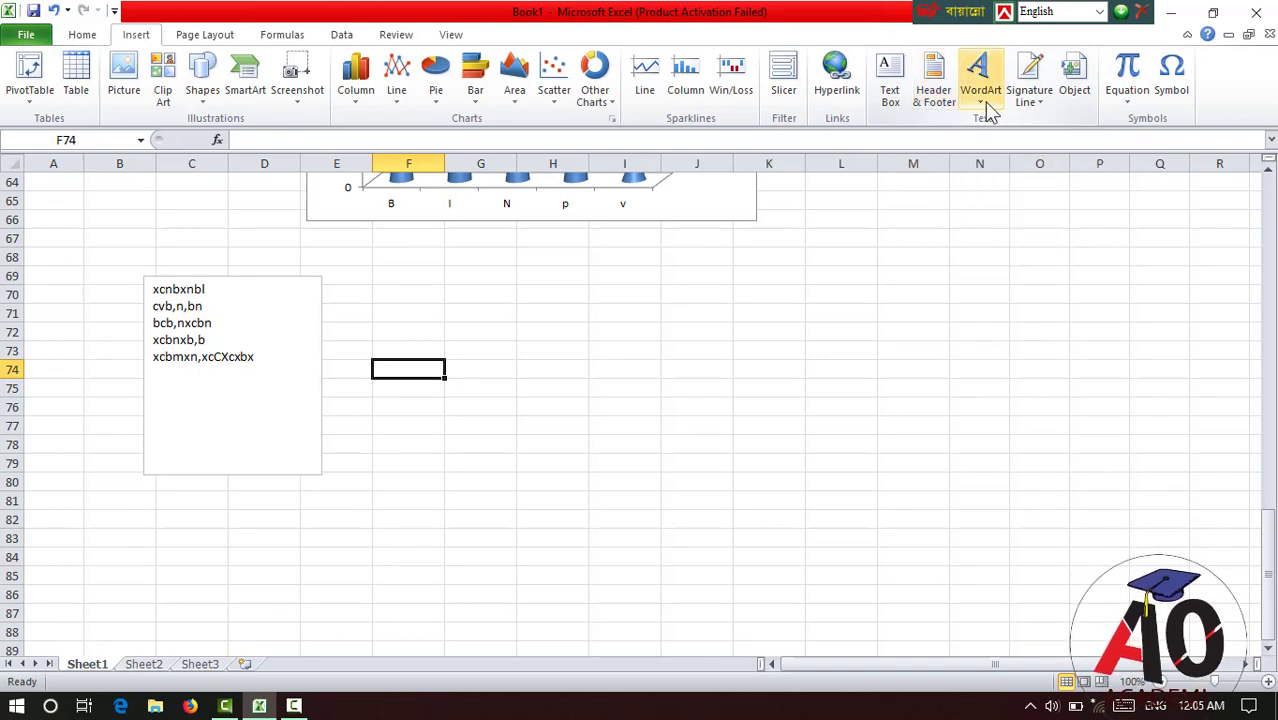
pyautogui.click(553, 312)
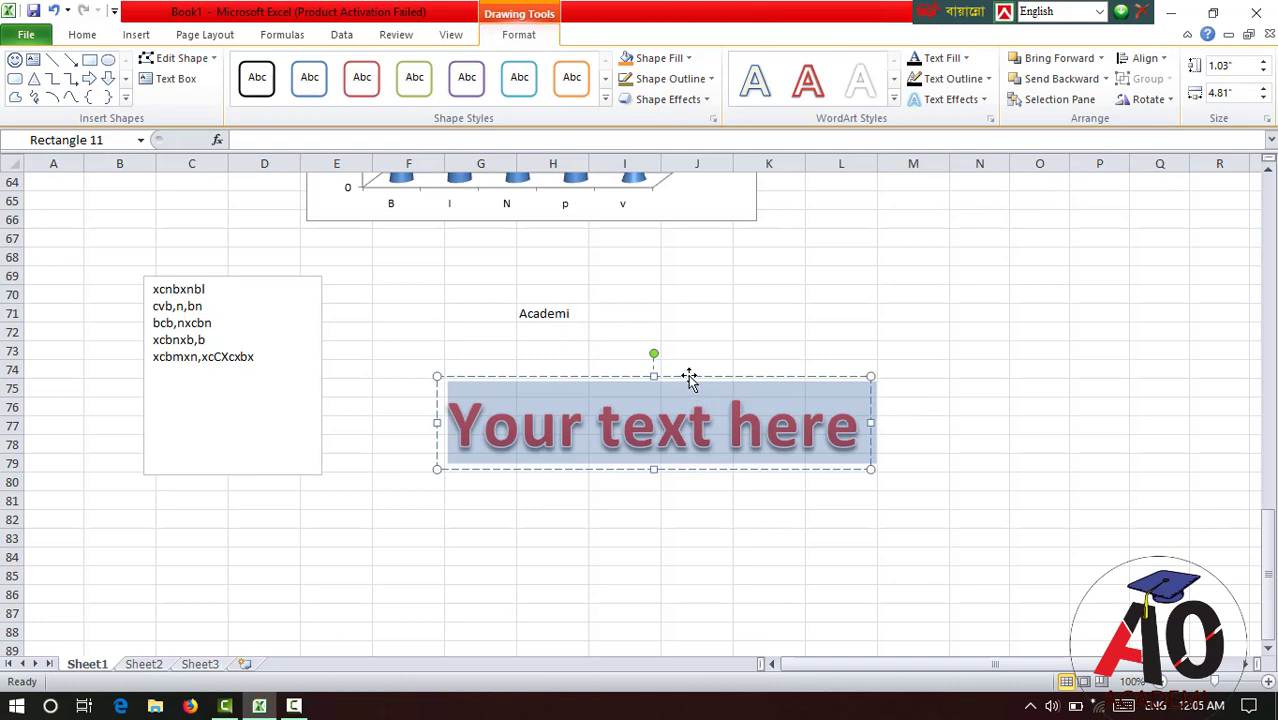
pyautogui.moveTo(689, 378); pyautogui.dragTo(700, 305)
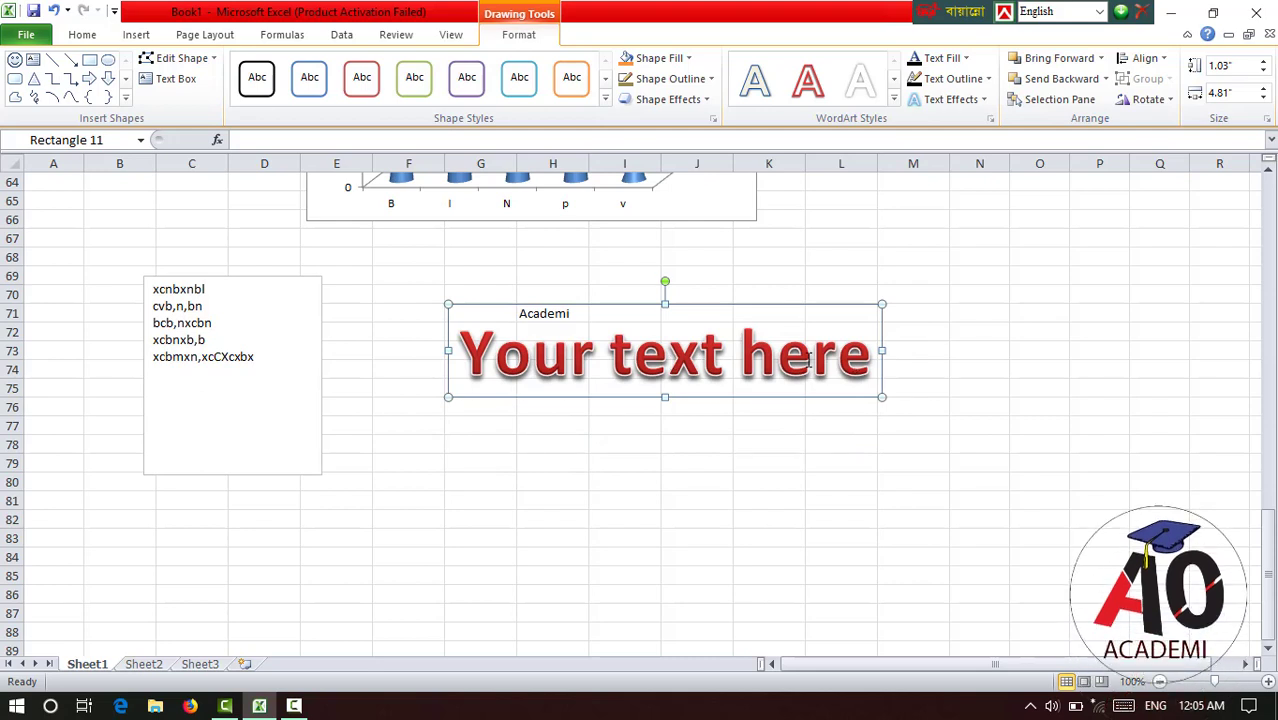
pyautogui.moveTo(855, 361); pyautogui.dragTo(455, 360)
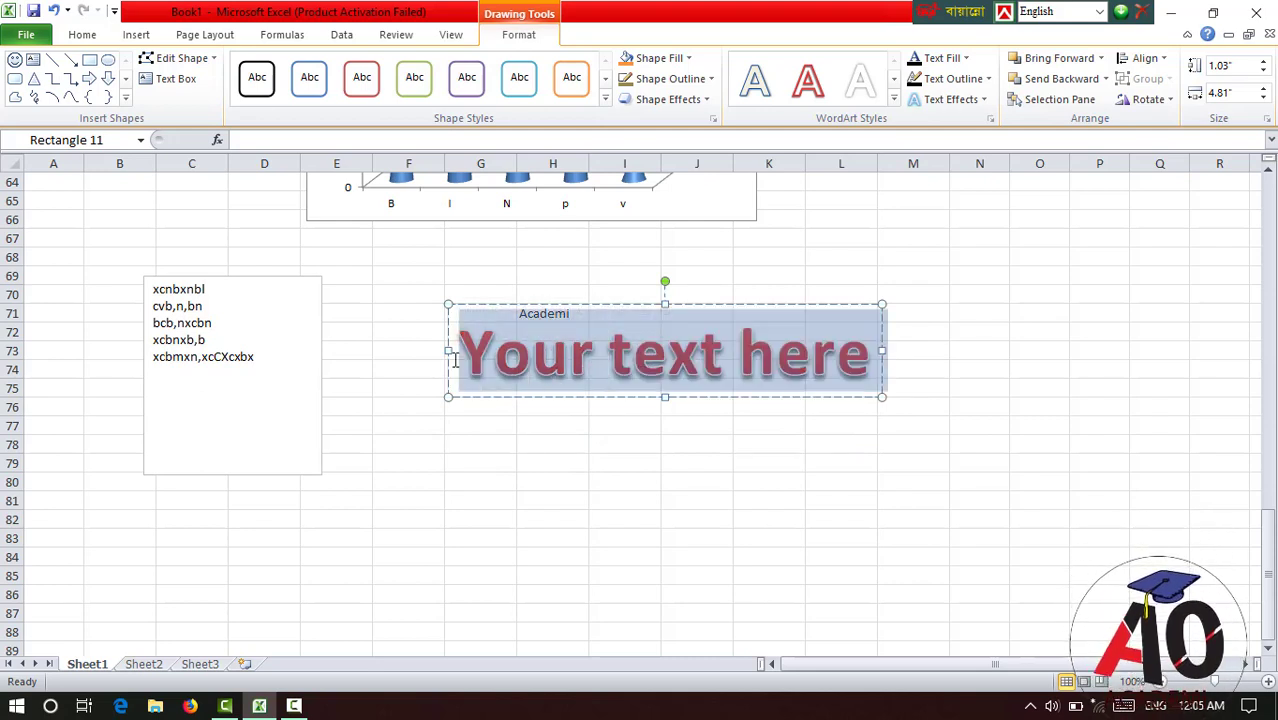
pyautogui.write('A')
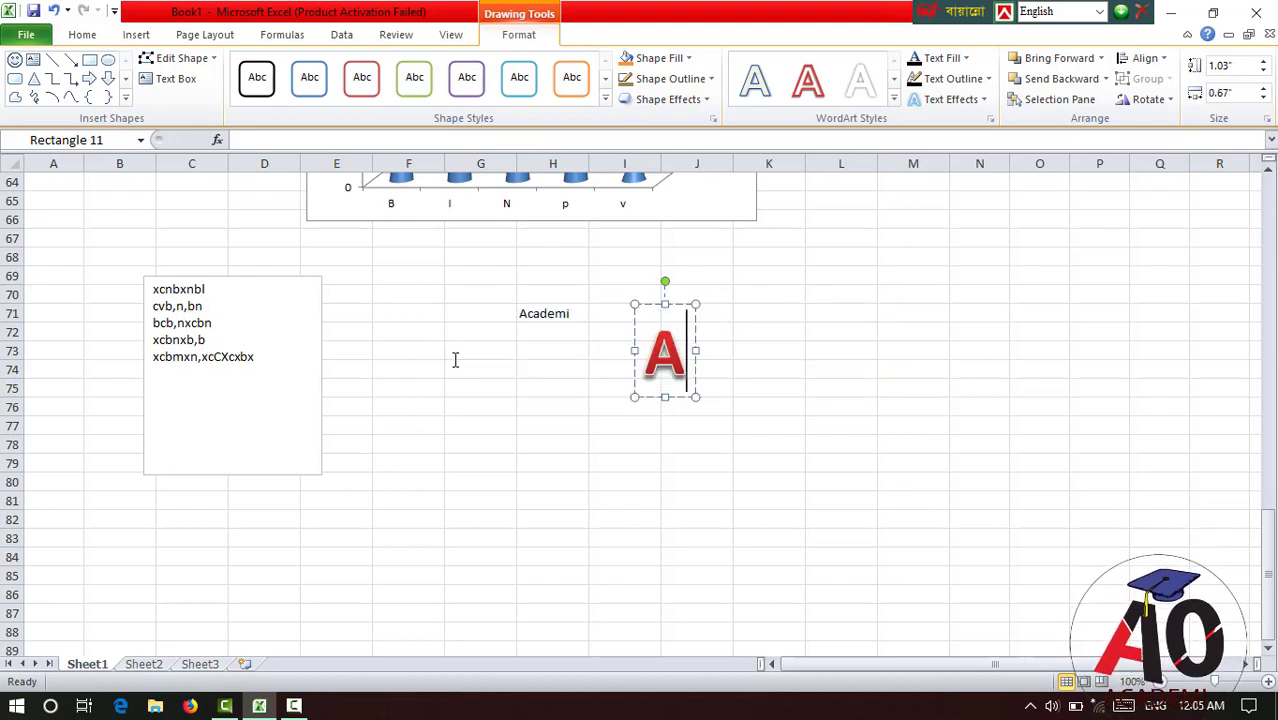
pyautogui.write('cade')
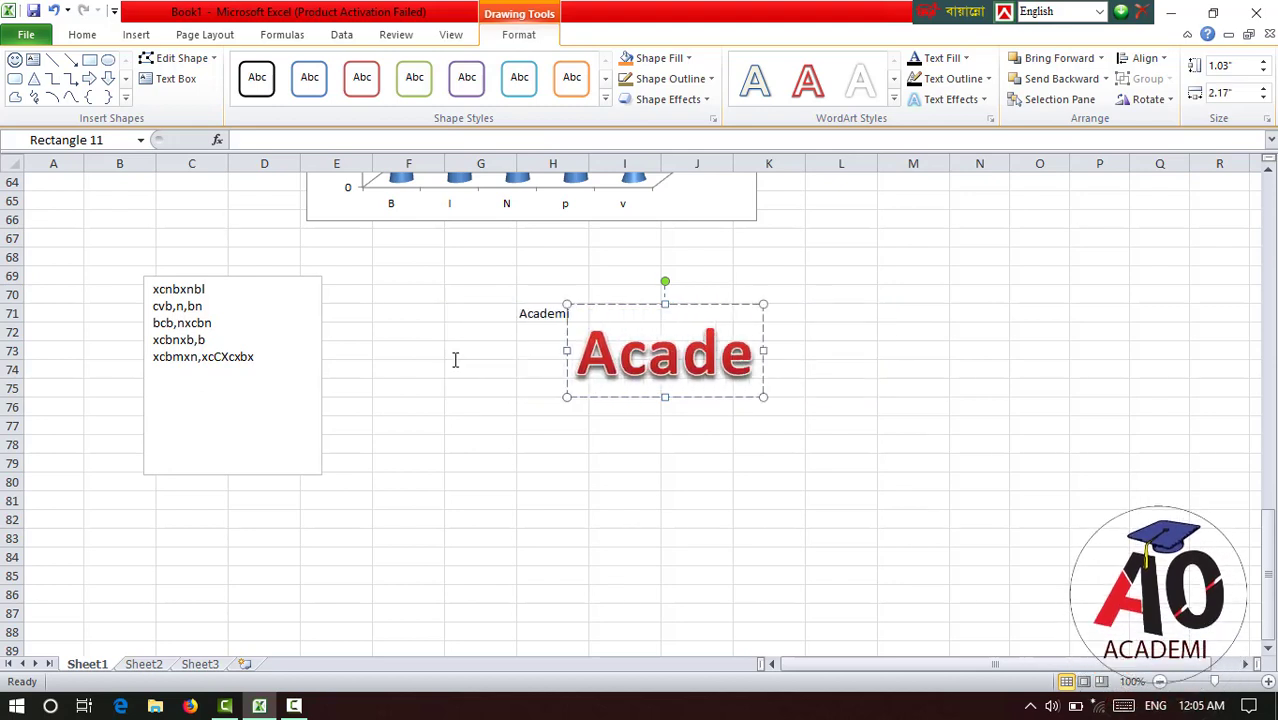
pyautogui.write('mi')
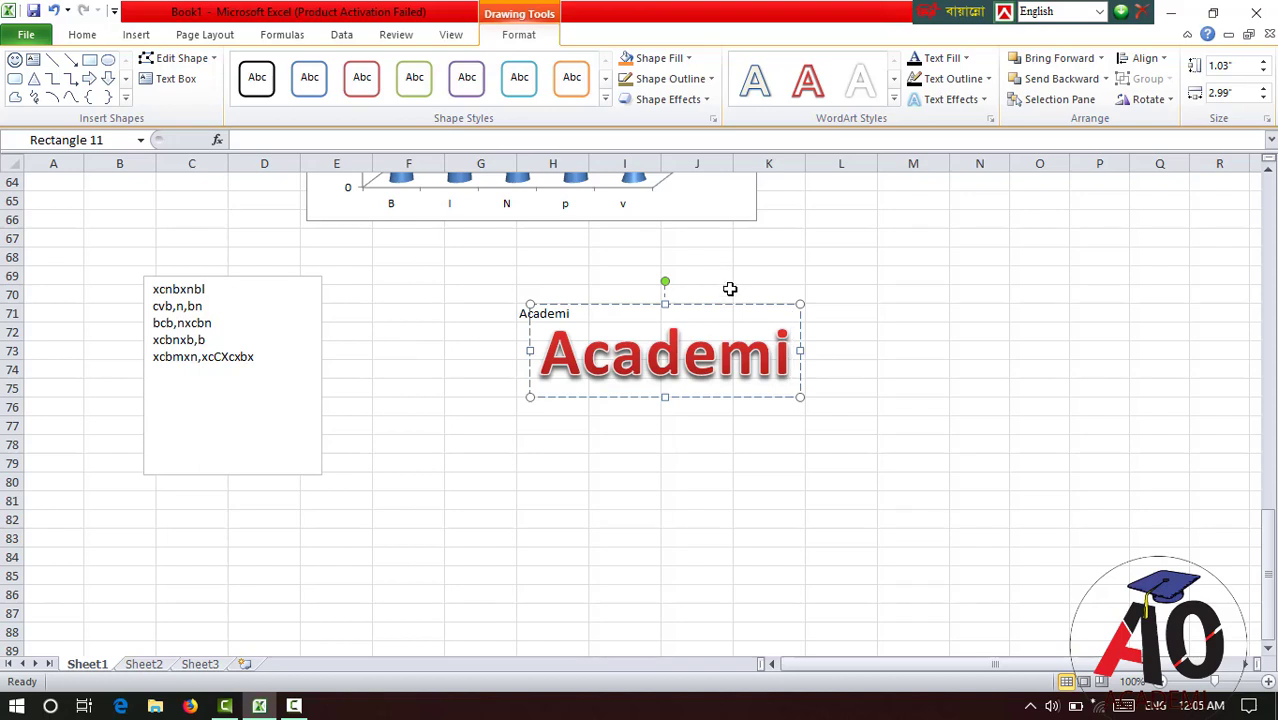
pyautogui.moveTo(720, 305); pyautogui.dragTo(788, 374)
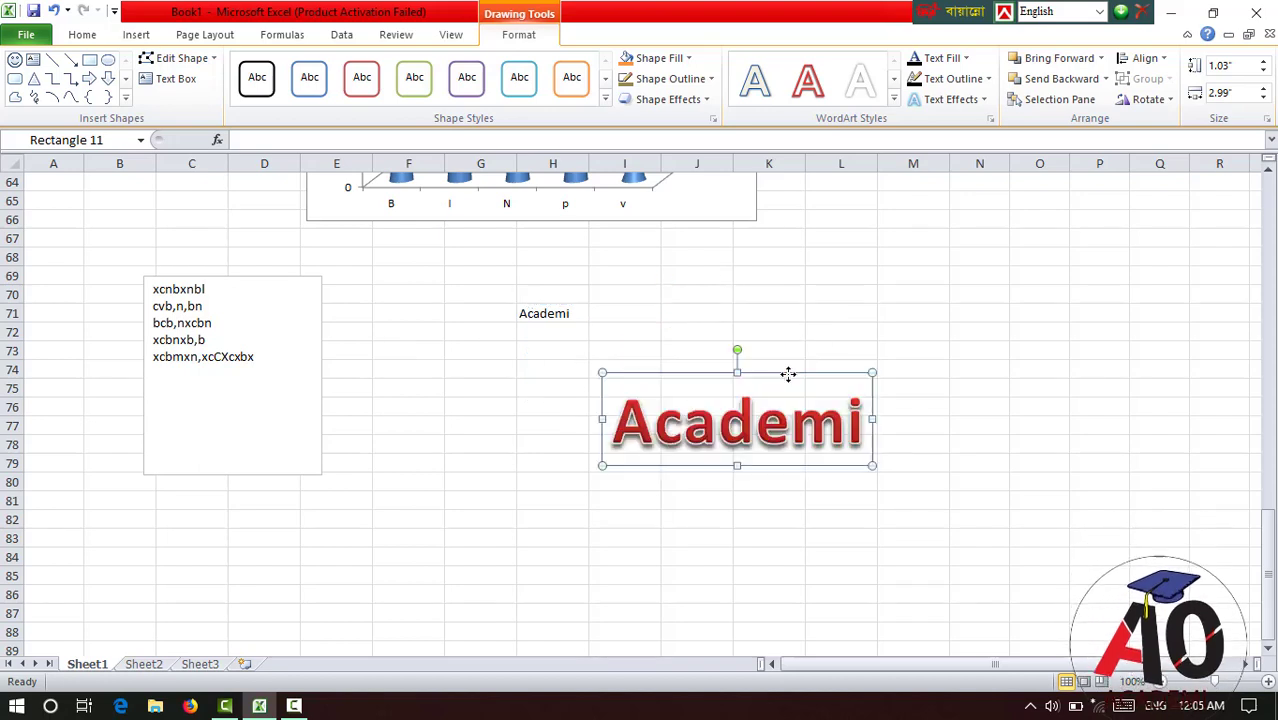
# Clear the plain Academi text from H71 and move the WordArt up beside the text box.
pyautogui.click(529, 313)
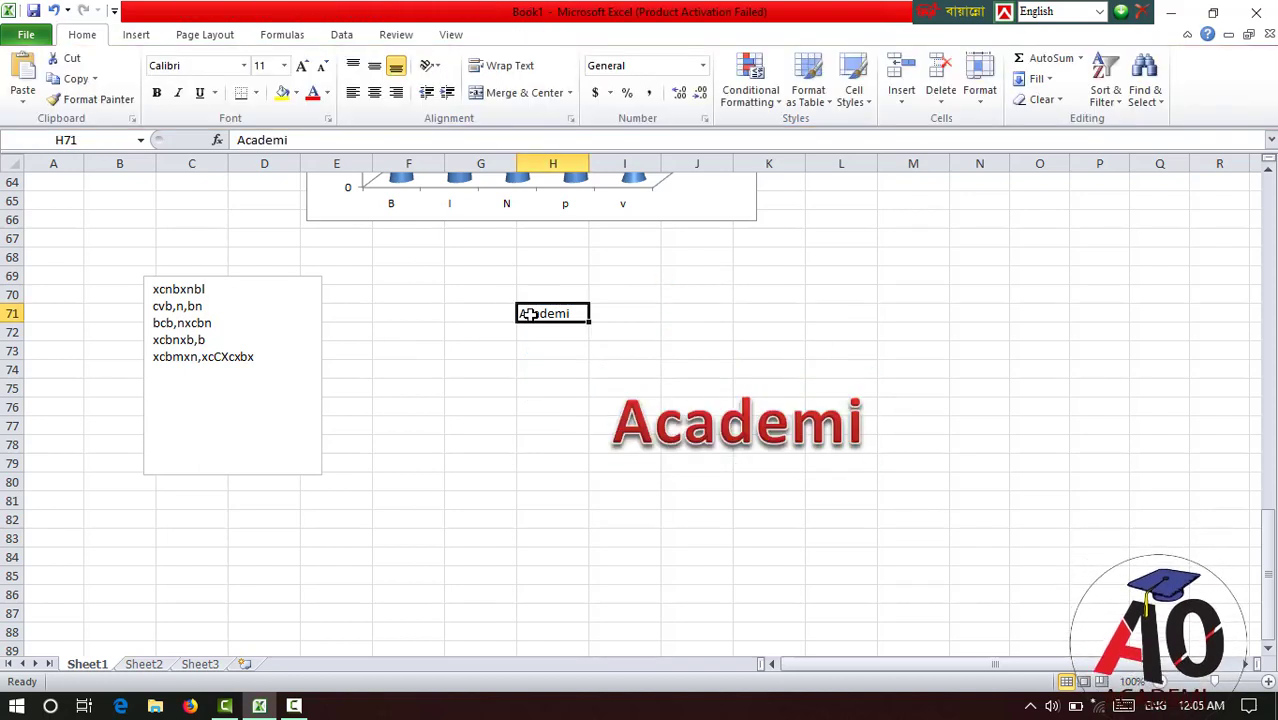
pyautogui.press('BackSpace')
pyautogui.click(691, 476)
pyautogui.click(693, 417)
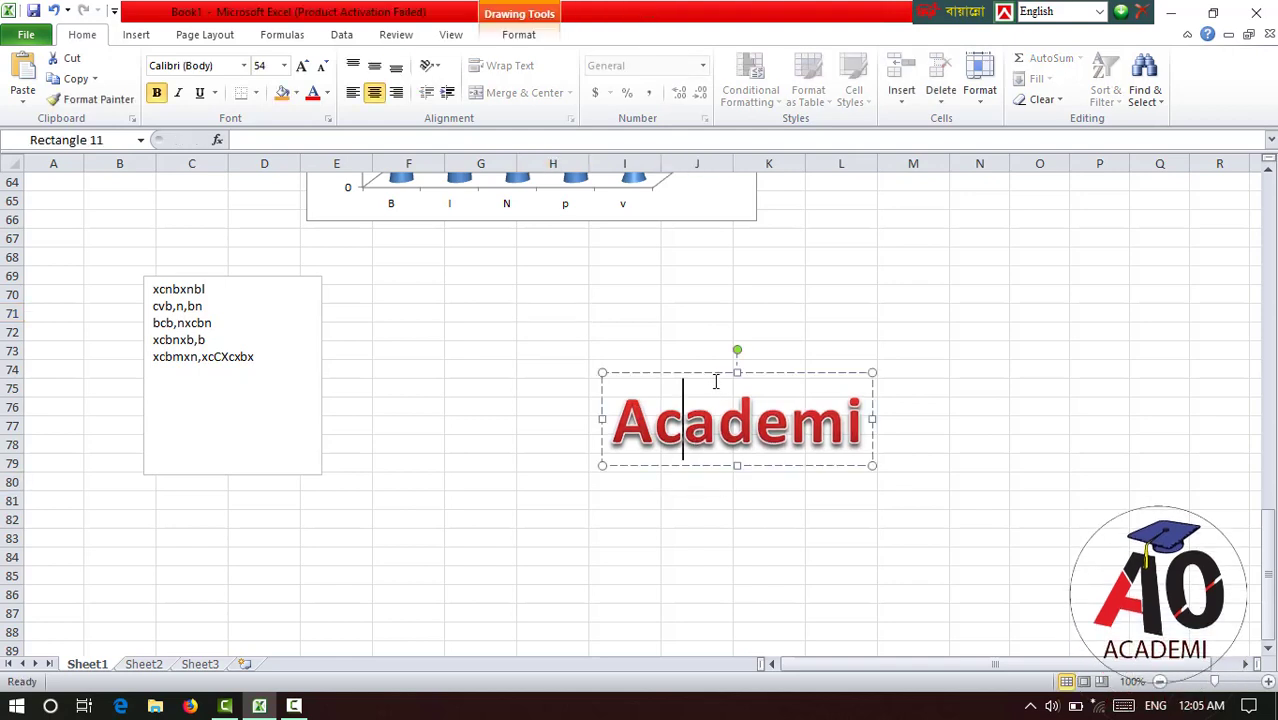
pyautogui.moveTo(704, 371)
pyautogui.mouseDown()
pyautogui.moveTo(490, 275)
pyautogui.moveTo(505, 279)
pyautogui.mouseUp()
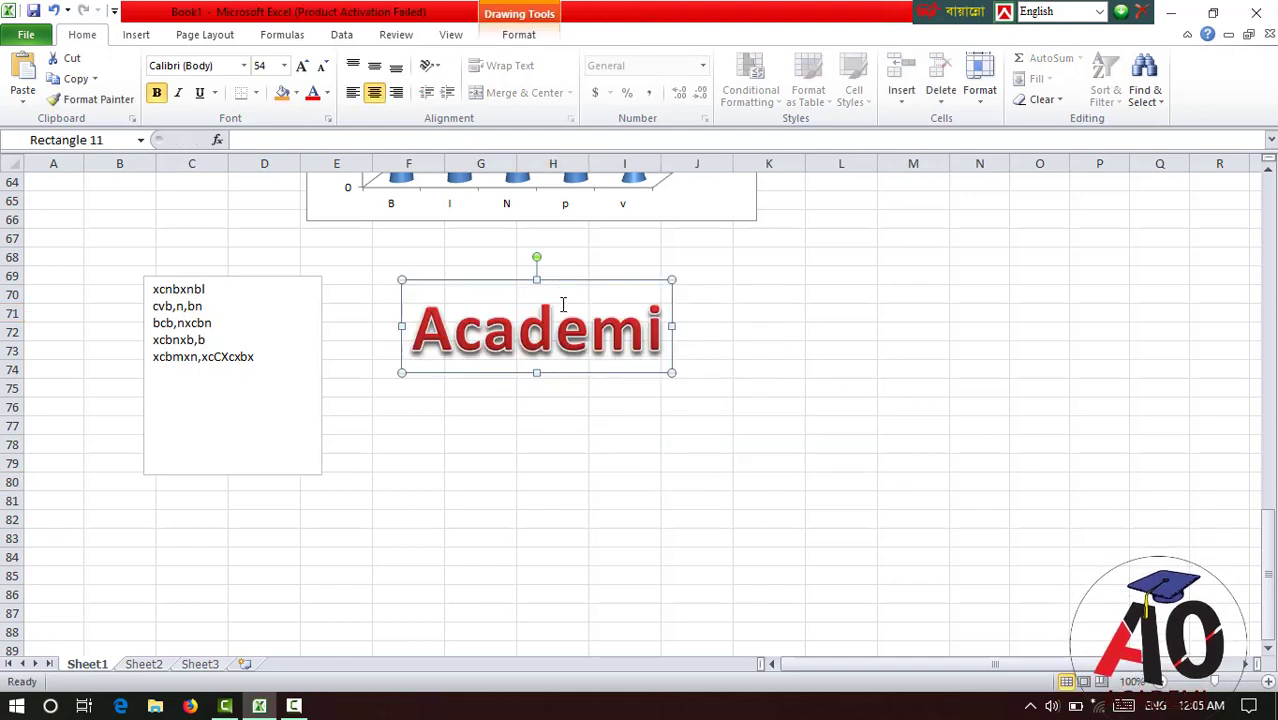
pyautogui.moveTo(530, 428); pyautogui.dragTo(530, 444)
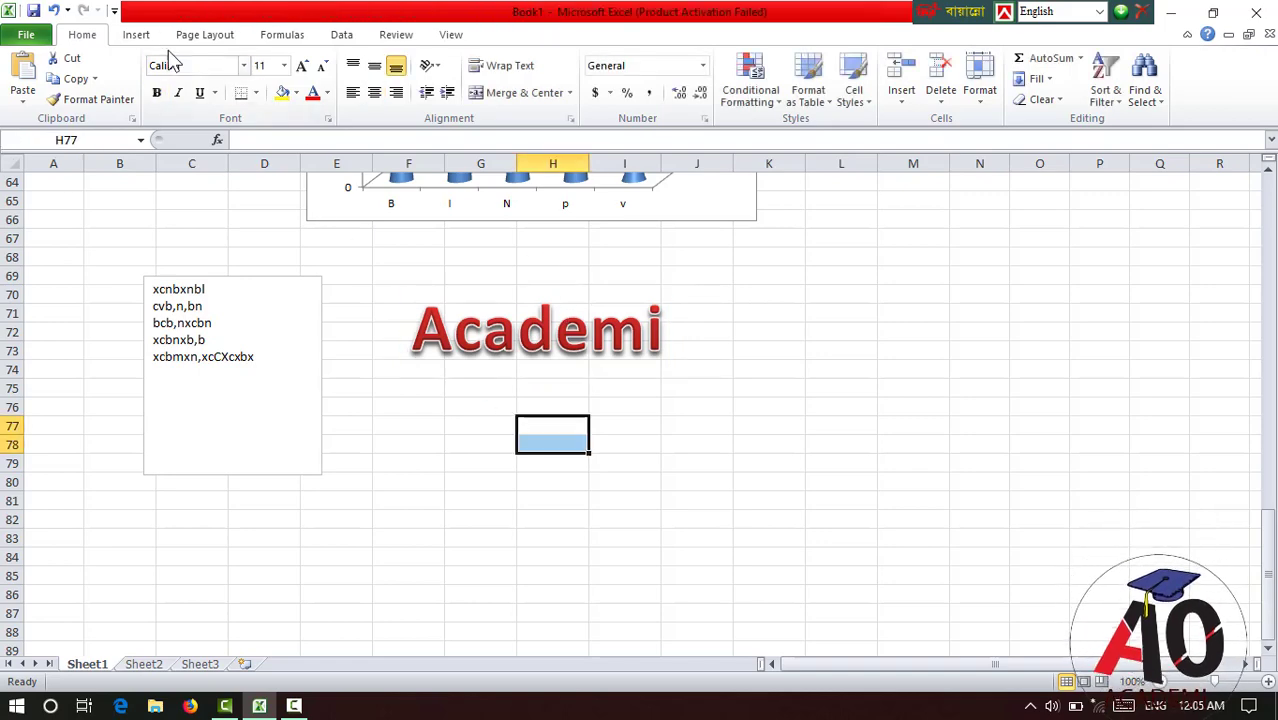
pyautogui.click(136, 34)
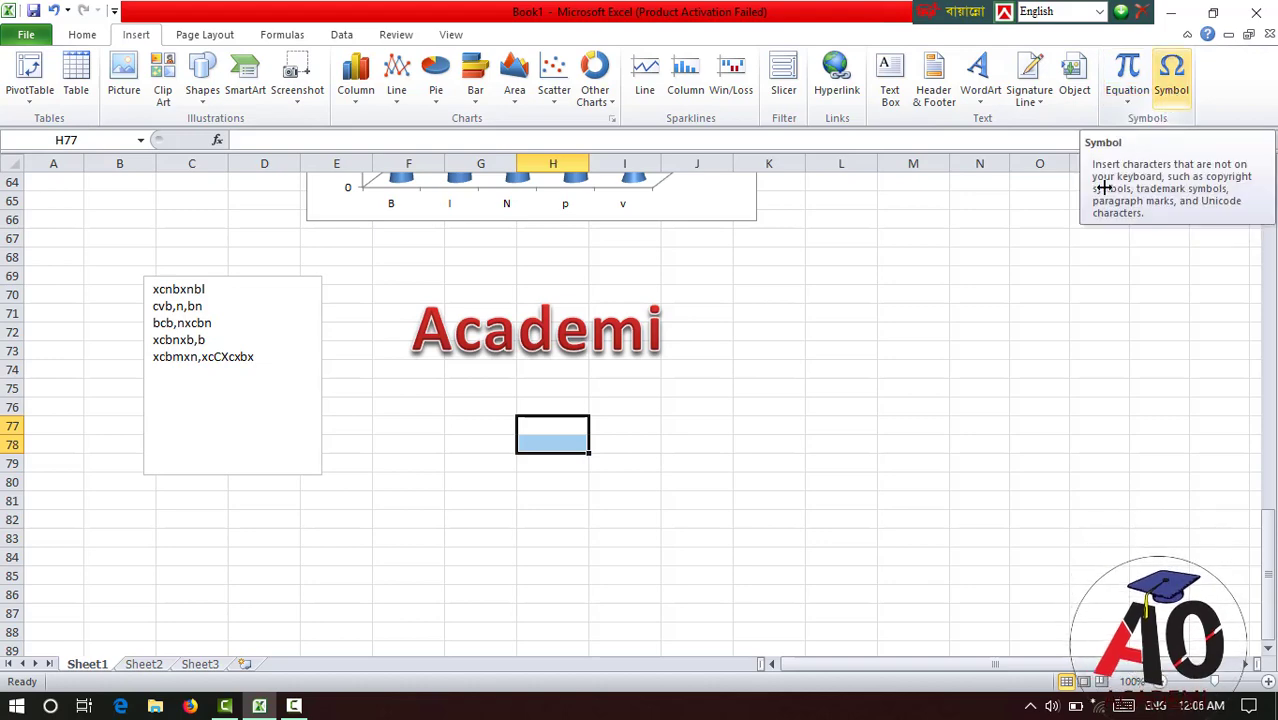
# Select cell J79 and bring up the Symbol dialog, moved to the upper left.
pyautogui.click(712, 457)
pyautogui.click(1170, 80)
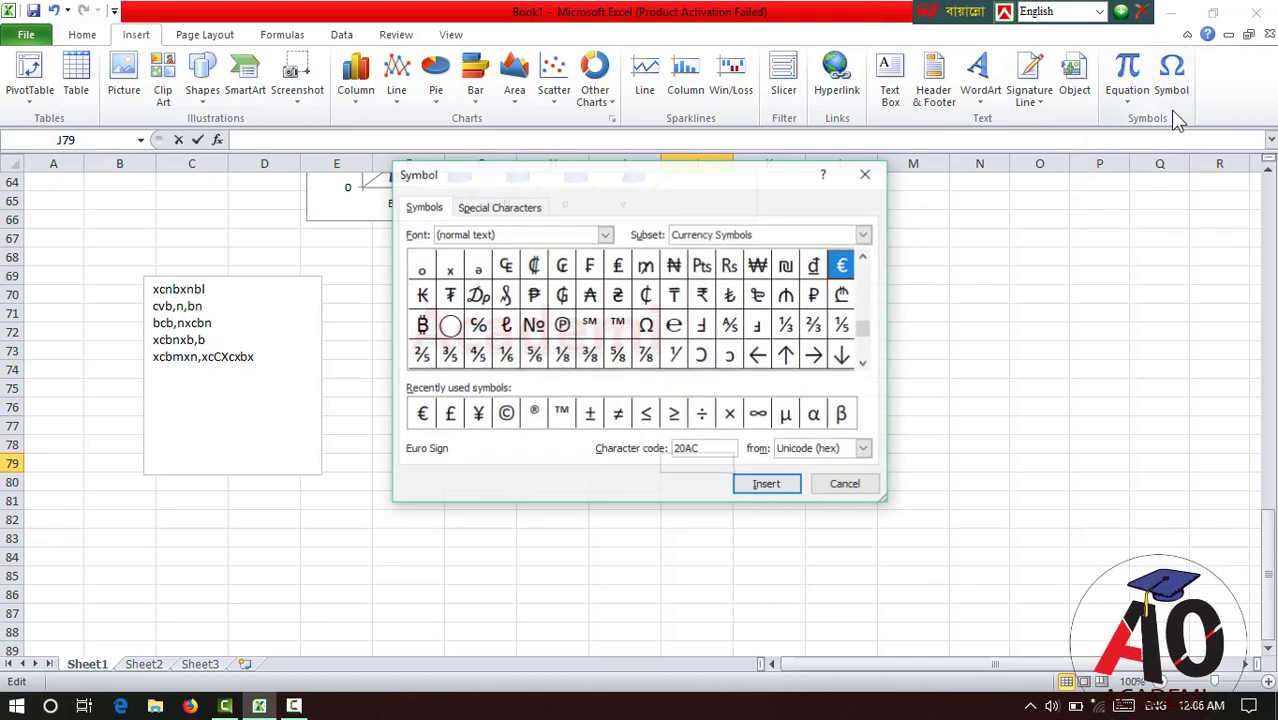
pyautogui.moveTo(490, 160); pyautogui.dragTo(186, 71)
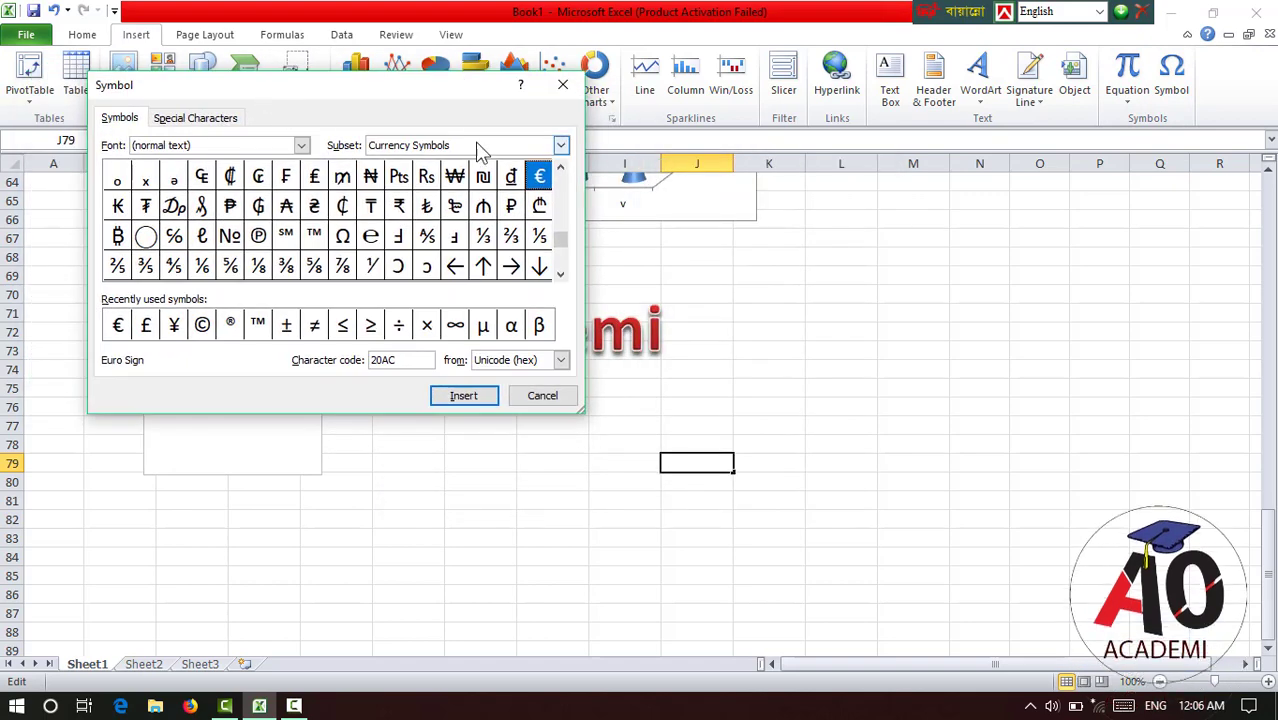
pyautogui.scroll(3, 563, 240)
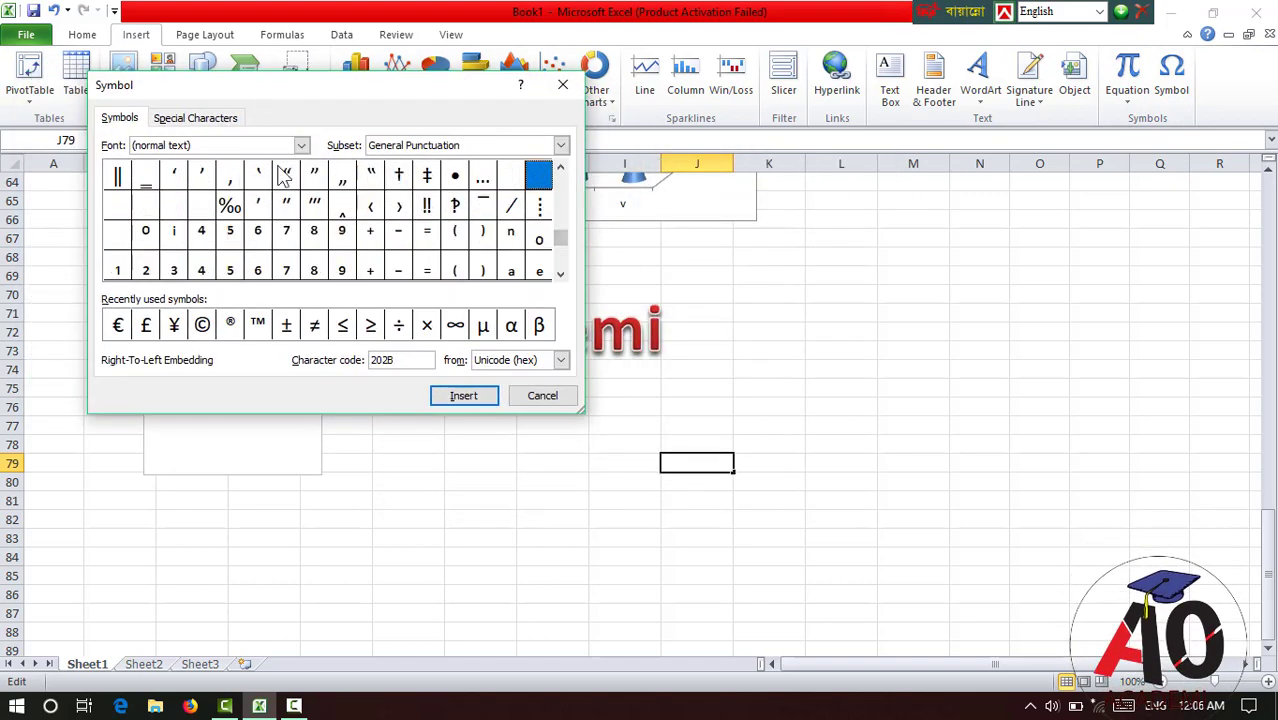
# Switch the symbol font to Webdings and insert character code 74 into J79.
pyautogui.click(301, 147)
pyautogui.moveTo(303, 168); pyautogui.dragTo(306, 228)
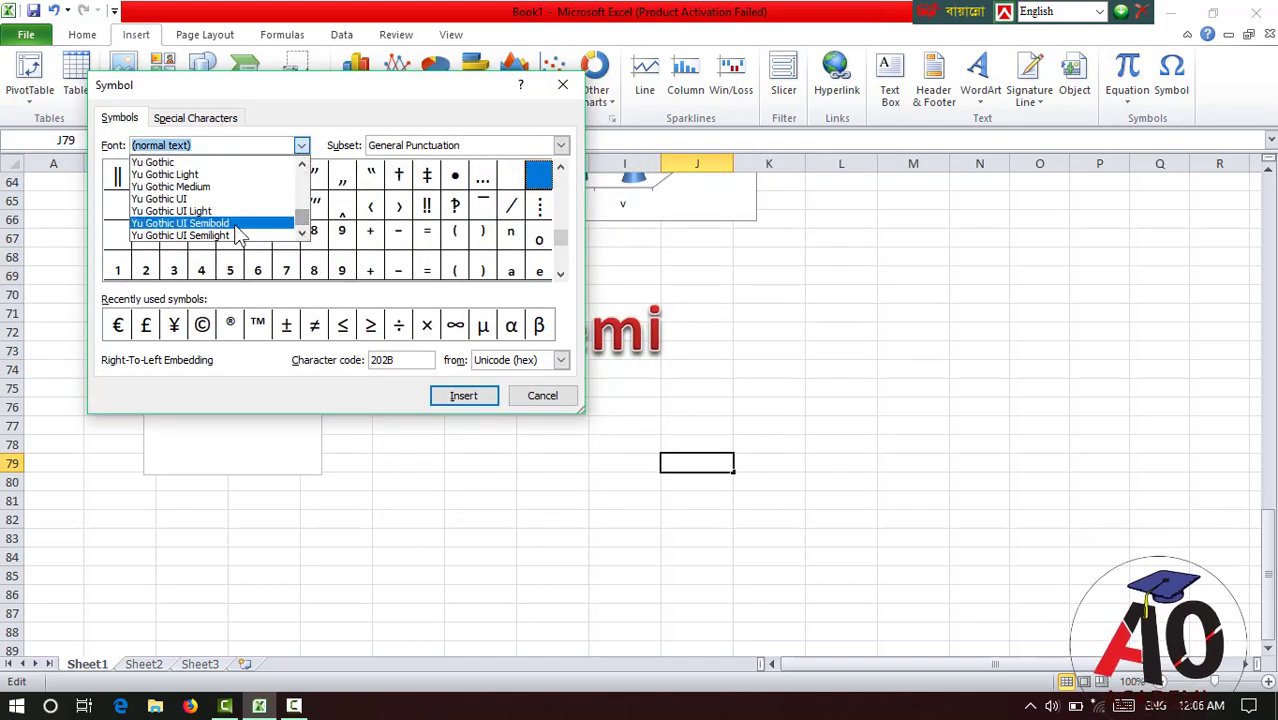
pyautogui.scroll(2, 225, 205)
pyautogui.scroll(2, 214, 186)
pyautogui.scroll(2, 214, 186)
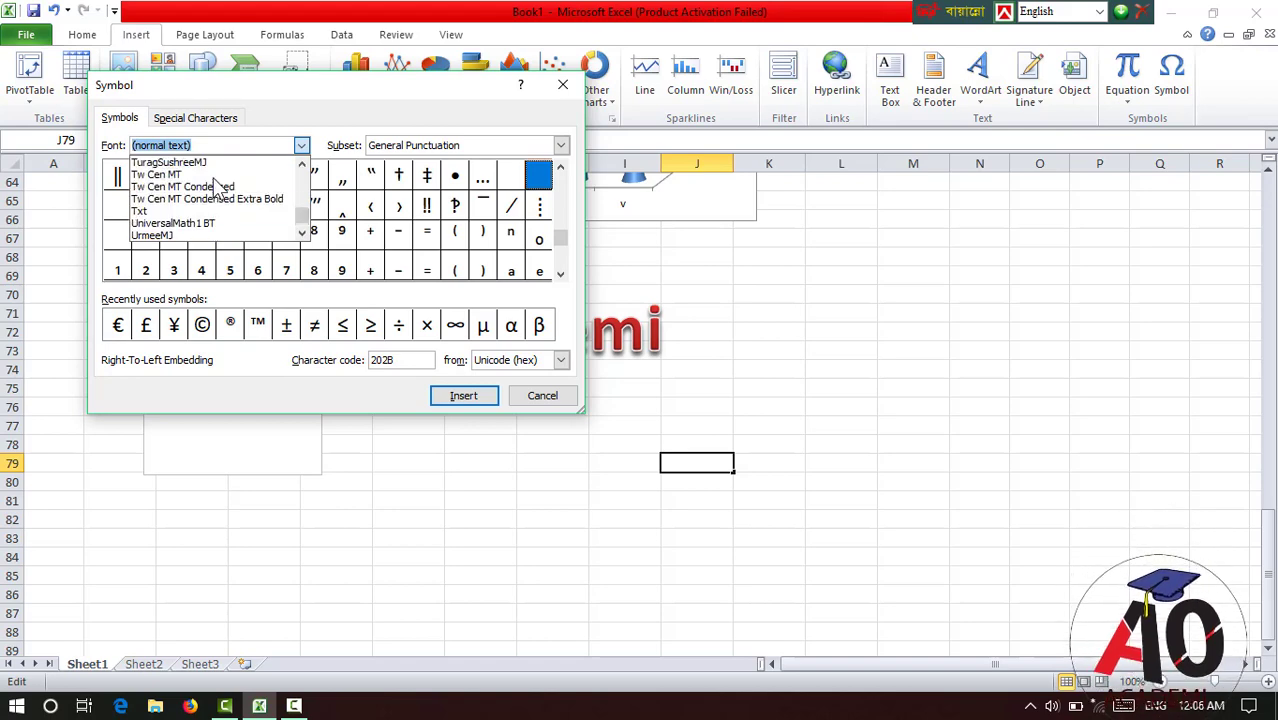
pyautogui.scroll(-2, 214, 186)
pyautogui.scroll(-1, 218, 190)
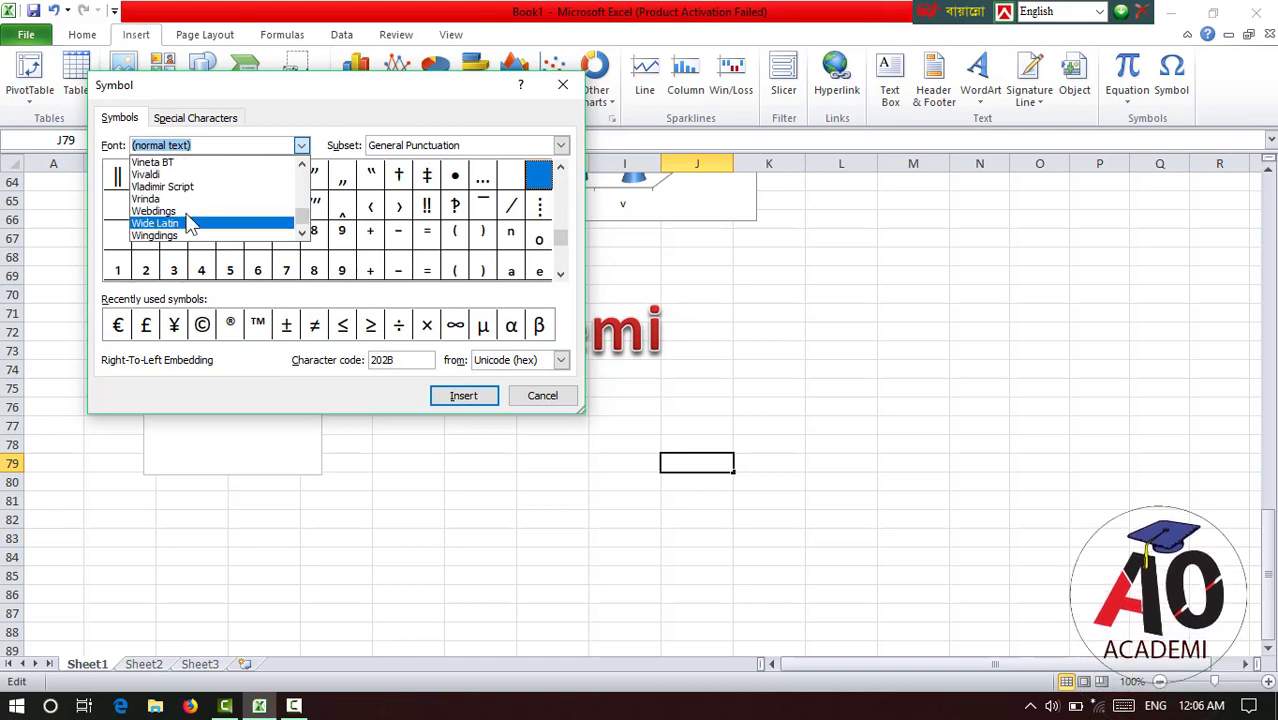
pyautogui.click(195, 211)
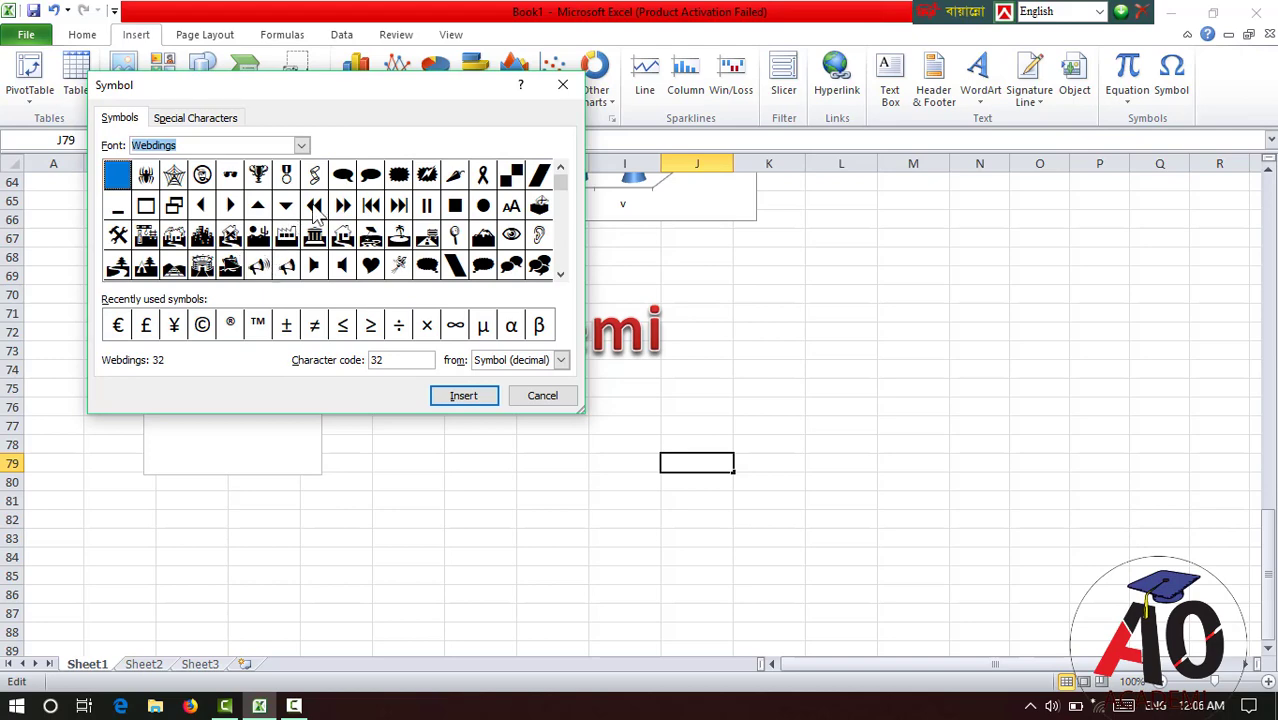
pyautogui.moveTo(560, 186); pyautogui.dragTo(565, 210)
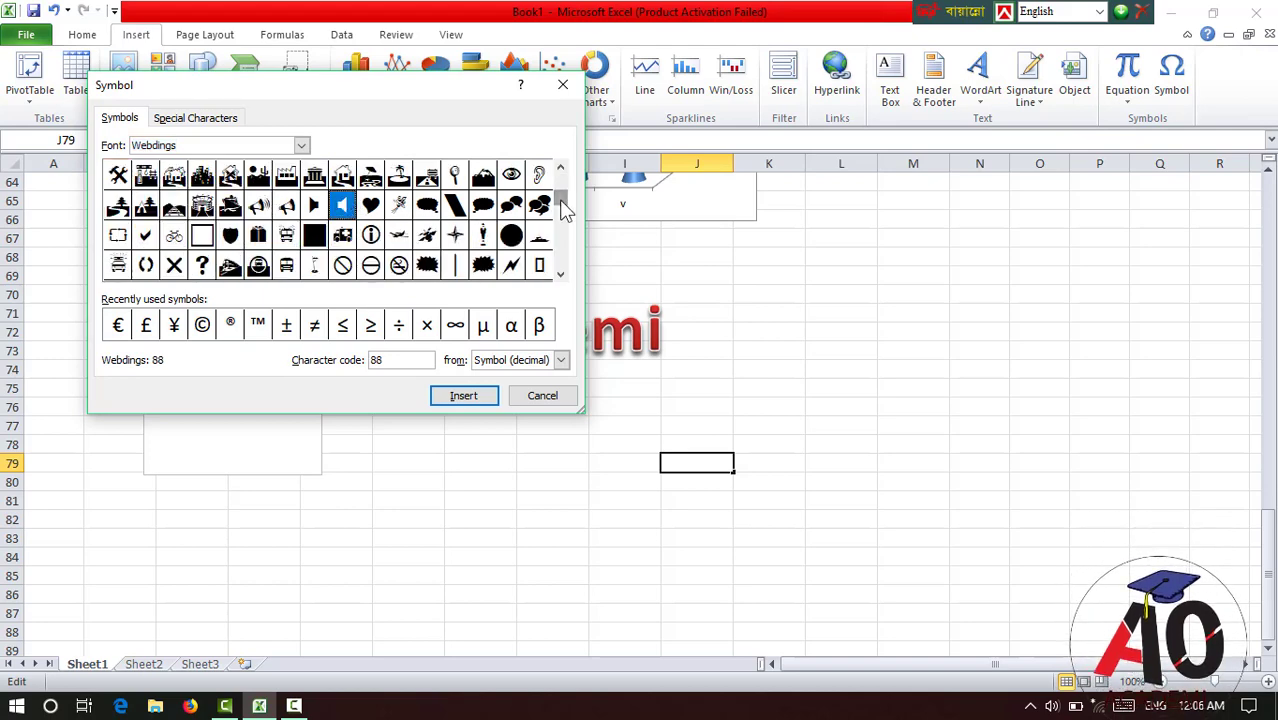
pyautogui.click(398, 174)
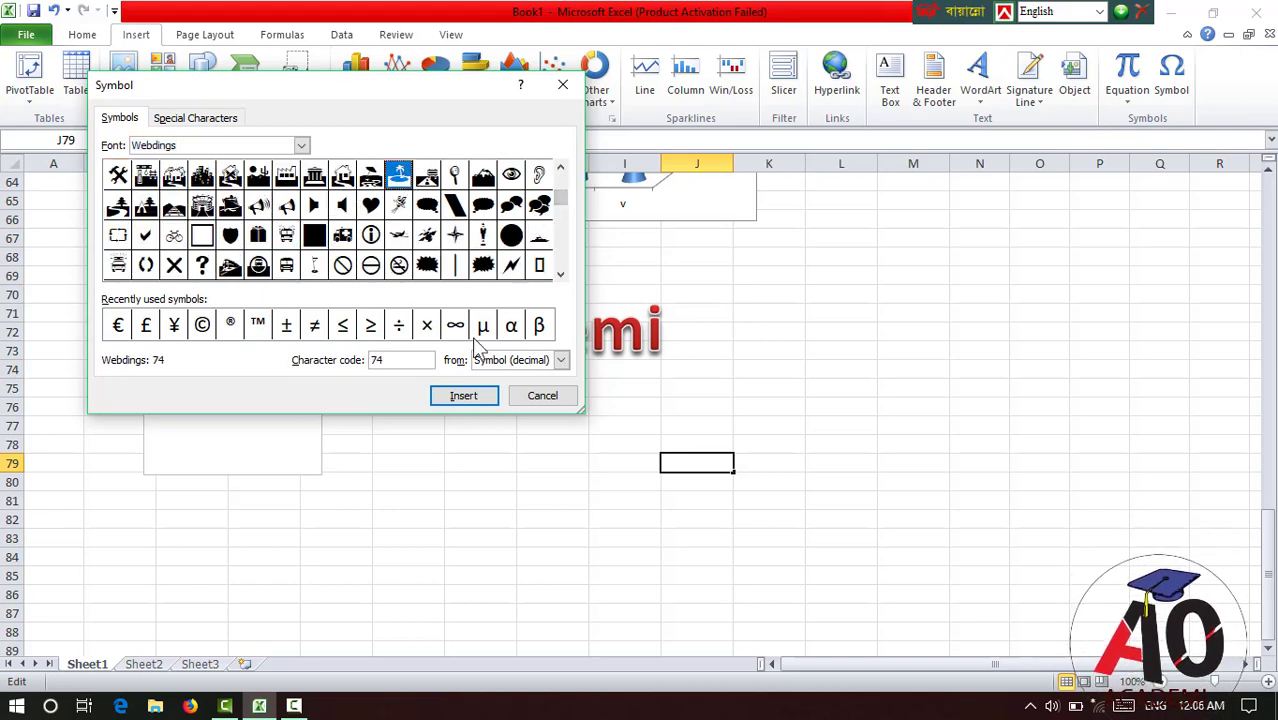
pyautogui.click(463, 396)
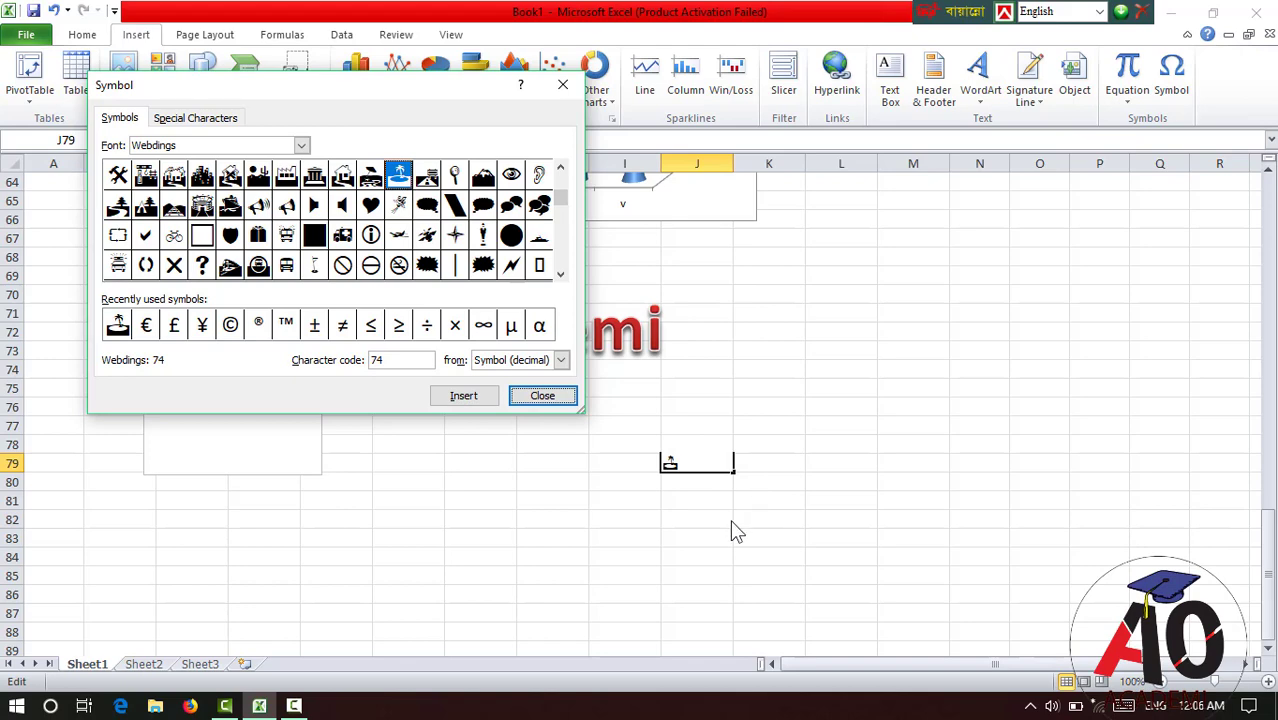
# Close the Symbol dialog to reveal the Webdings symbol in J79.
pyautogui.click(542, 396)
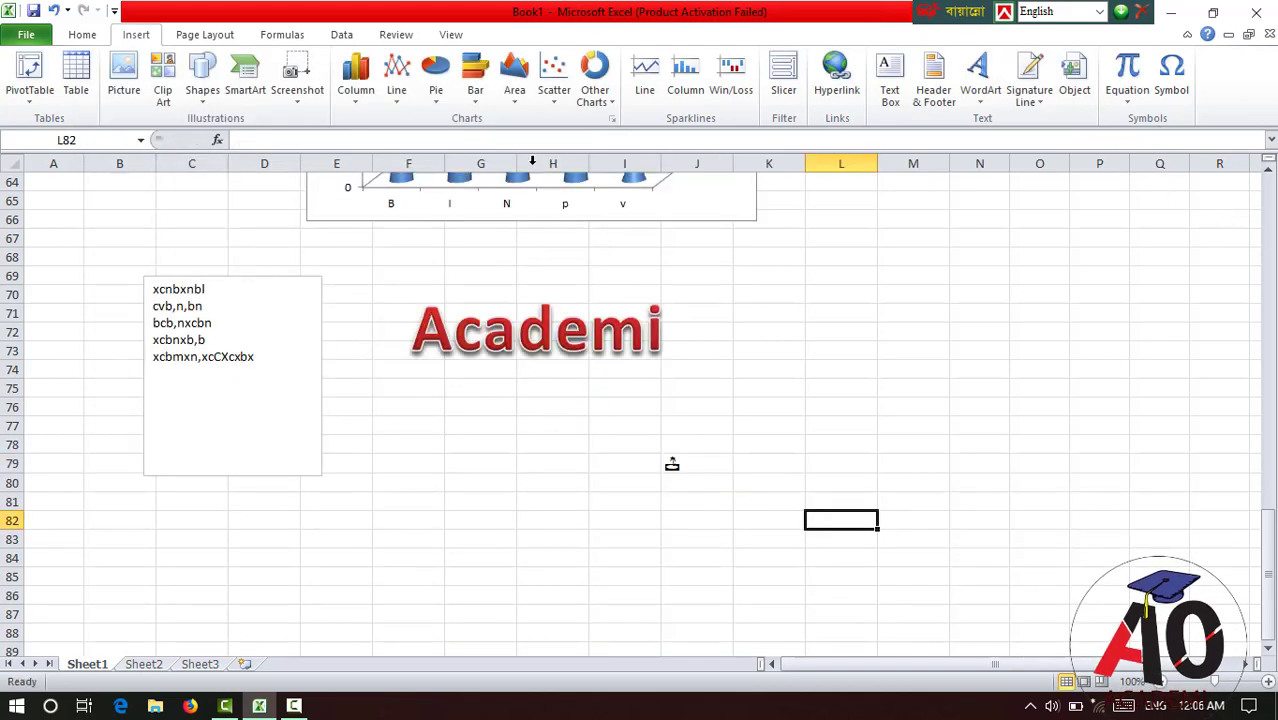